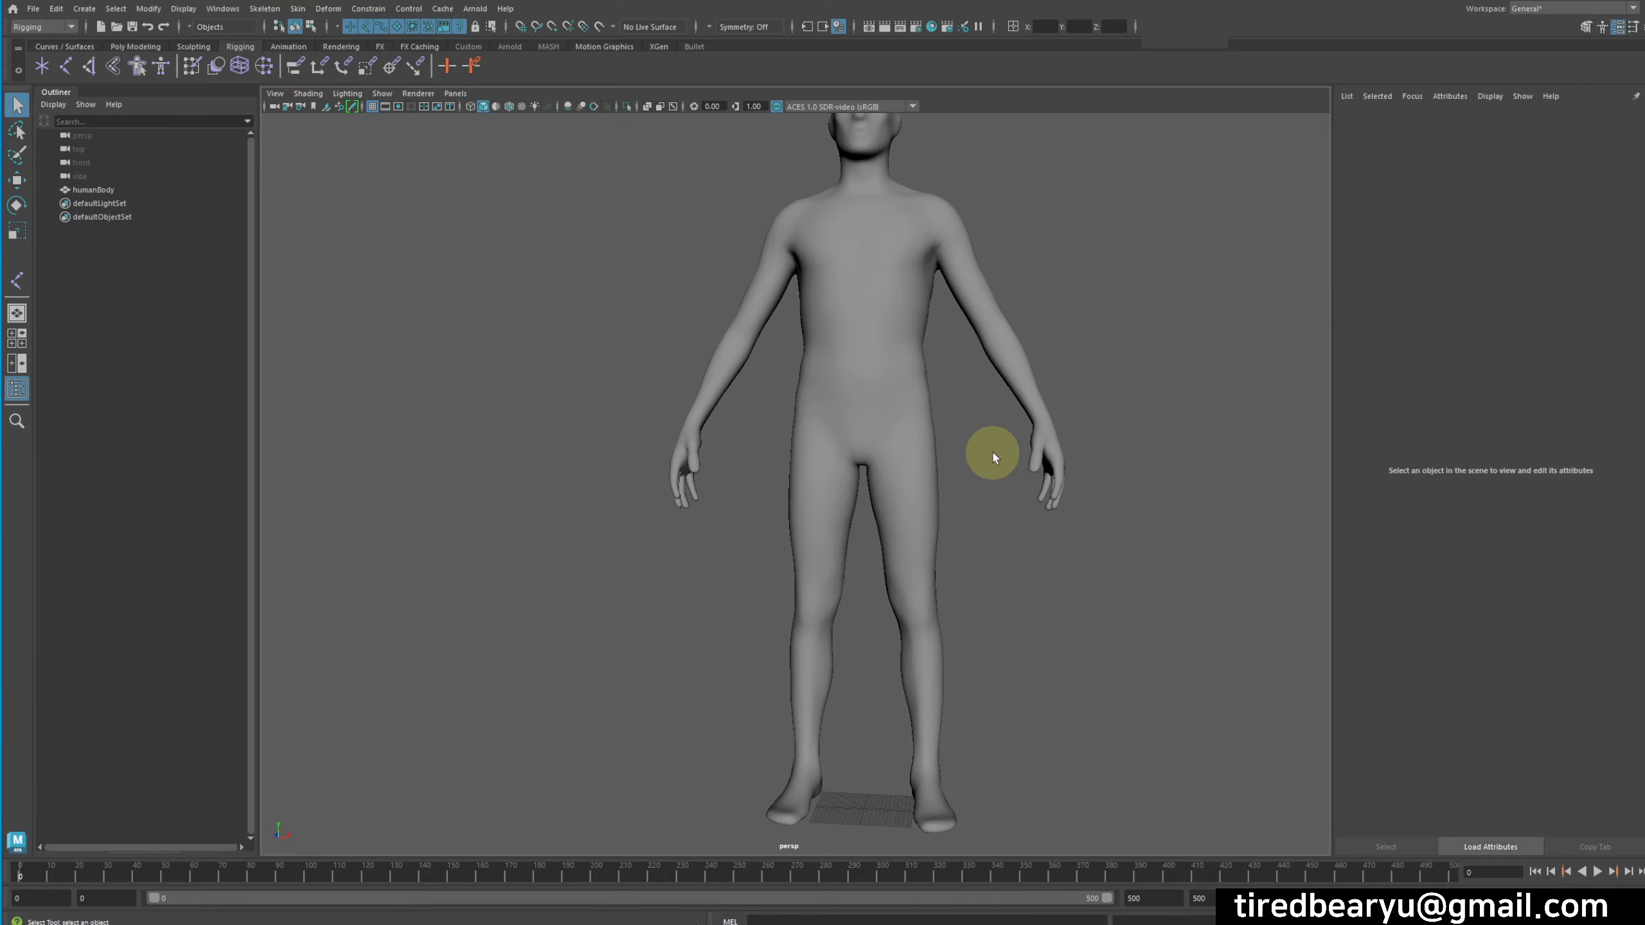
- In the side view, start a joint chain at the pelvis and place the first joints up the lower spine
key("space")
key("space")
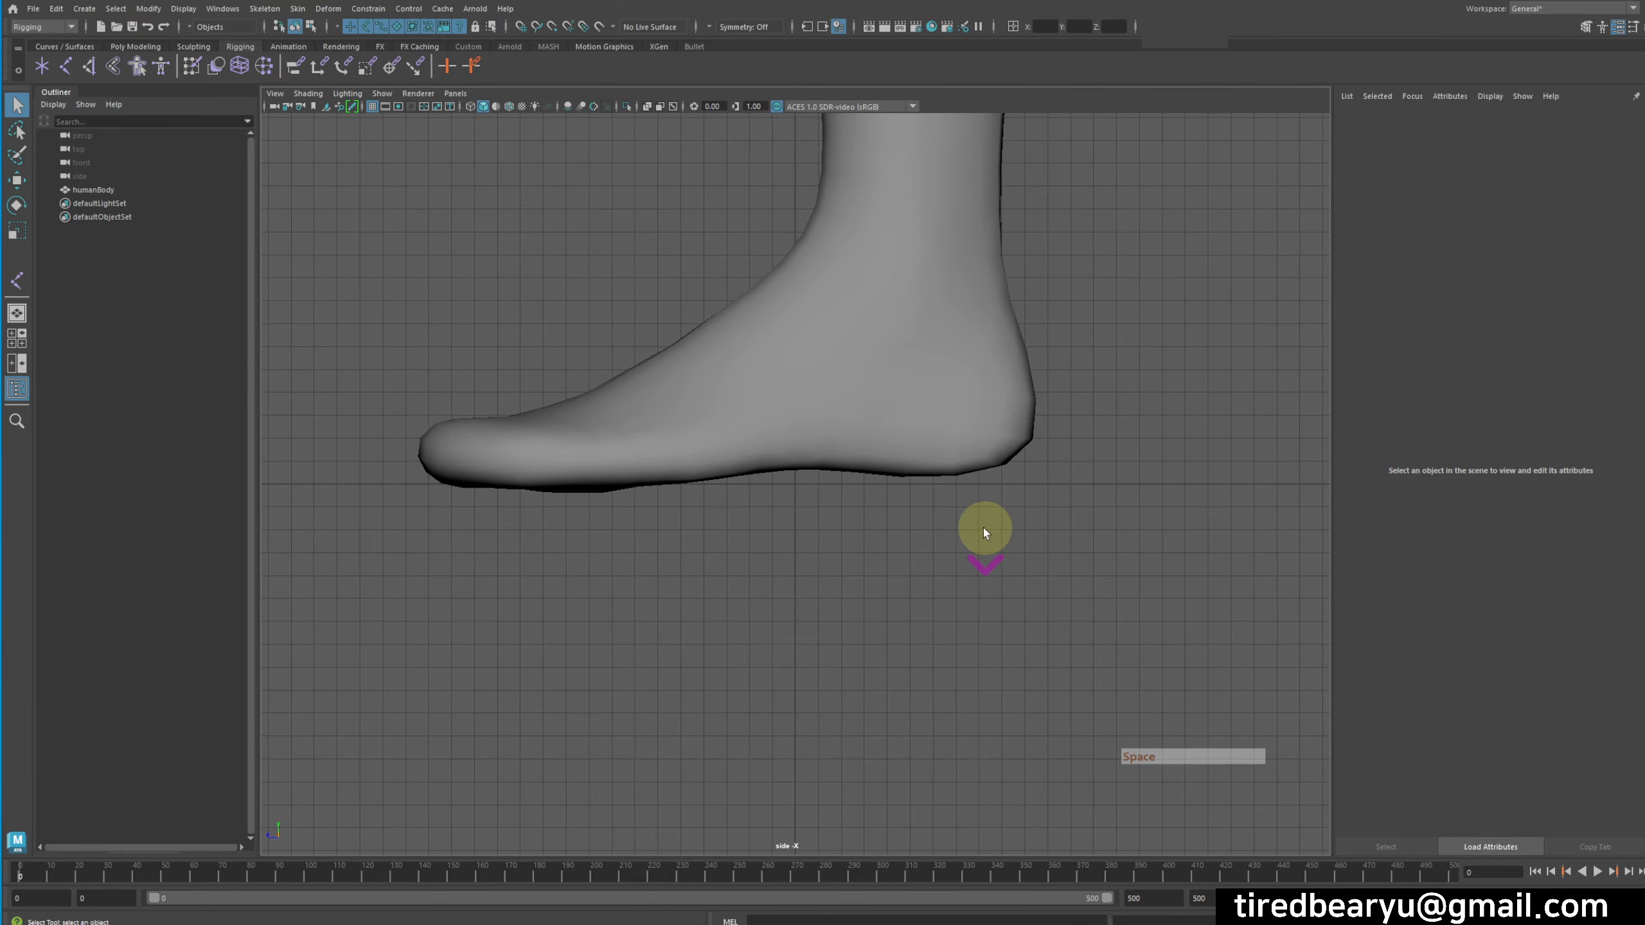
right_click_drag(983, 533, 904, 449, "alt")
middle_click_drag(904, 449, 986, 679, "alt")
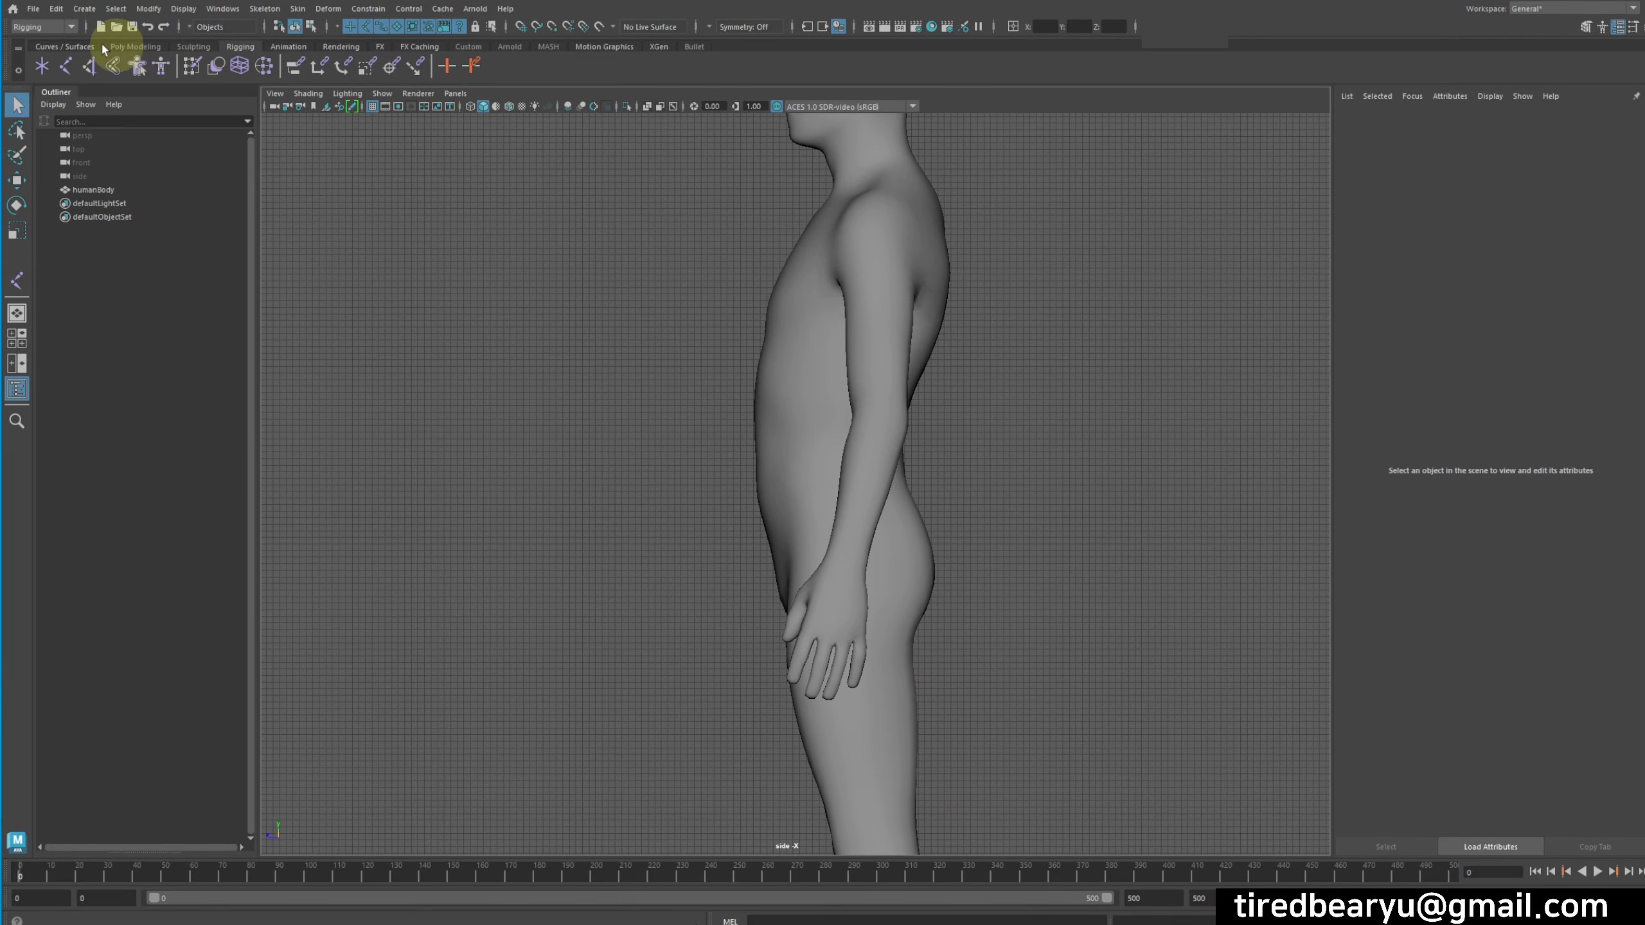
left_click(241, 48)
left_click(242, 48)
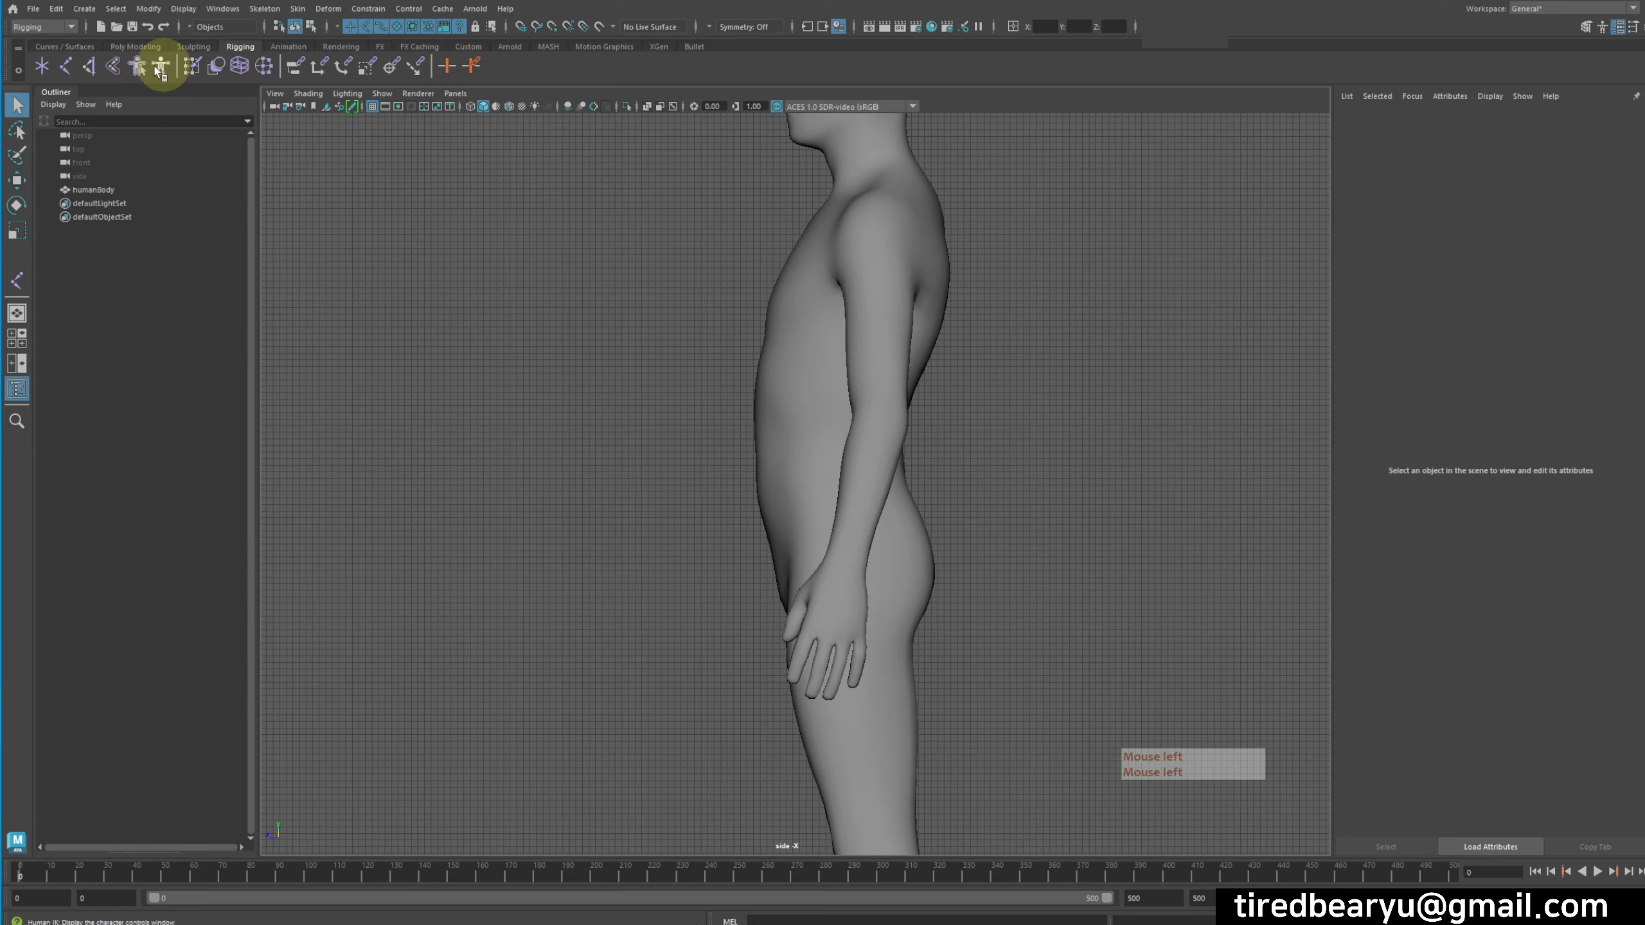
left_click(71, 70)
middle_click_drag(900, 476, 892, 403, "alt")
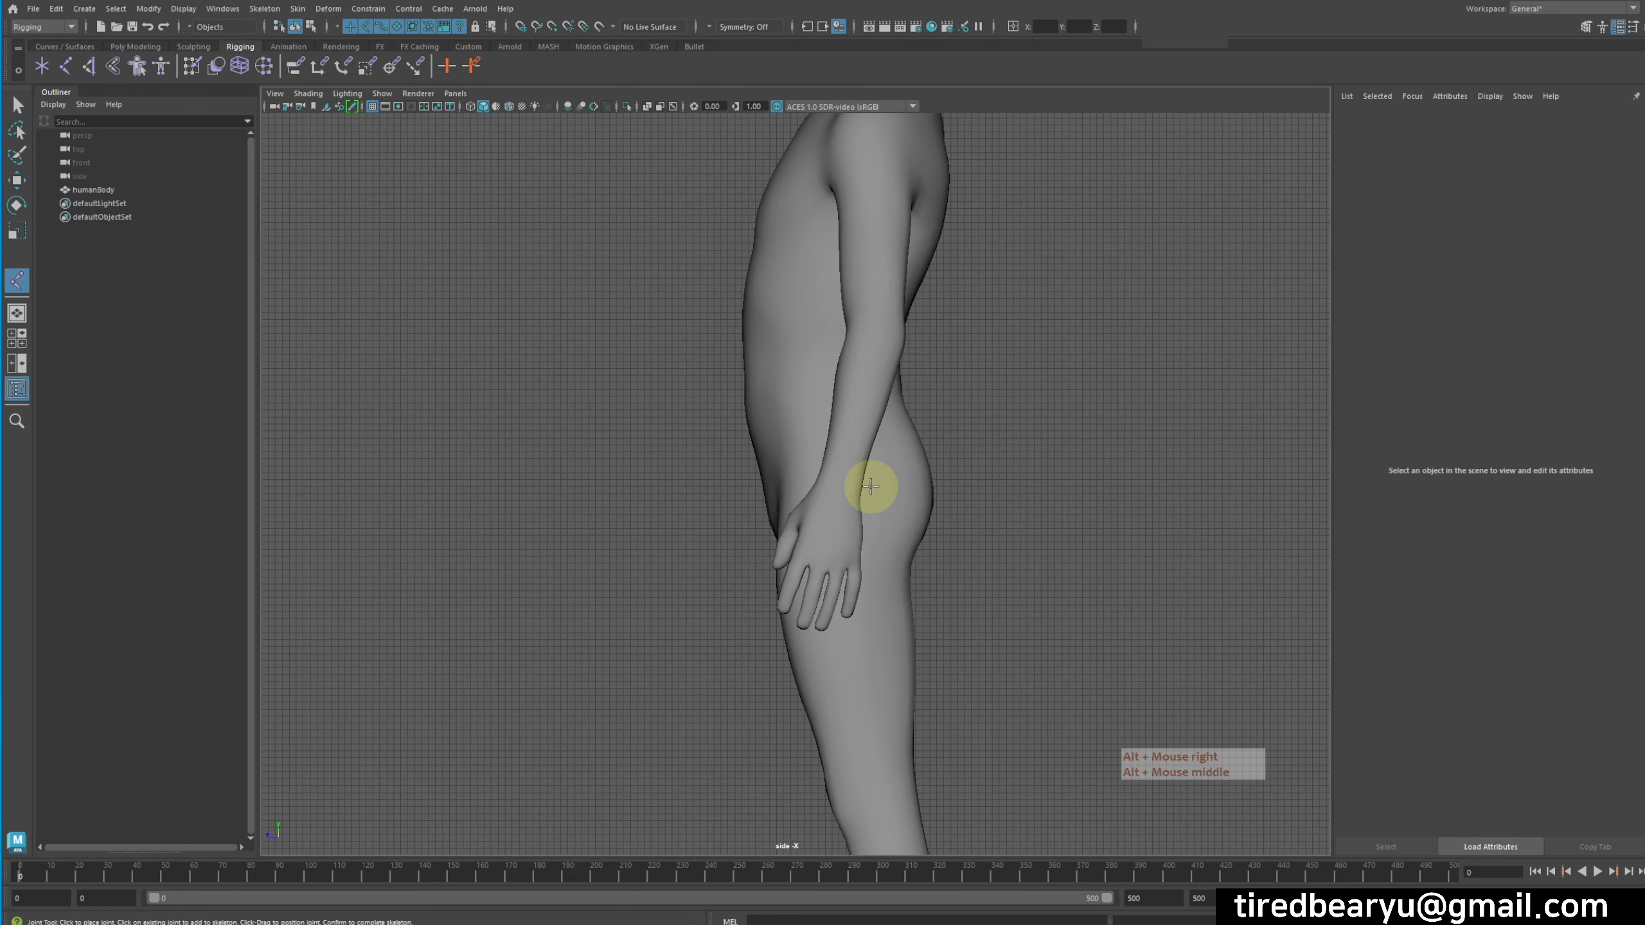
left_click(854, 499)
middle_click_drag(882, 478, 882, 540, "alt")
left_click(868, 532)
- Switch to wireframe display and complete the spine chain with joints at the chest, neck base, head base and top of the head
key("4")
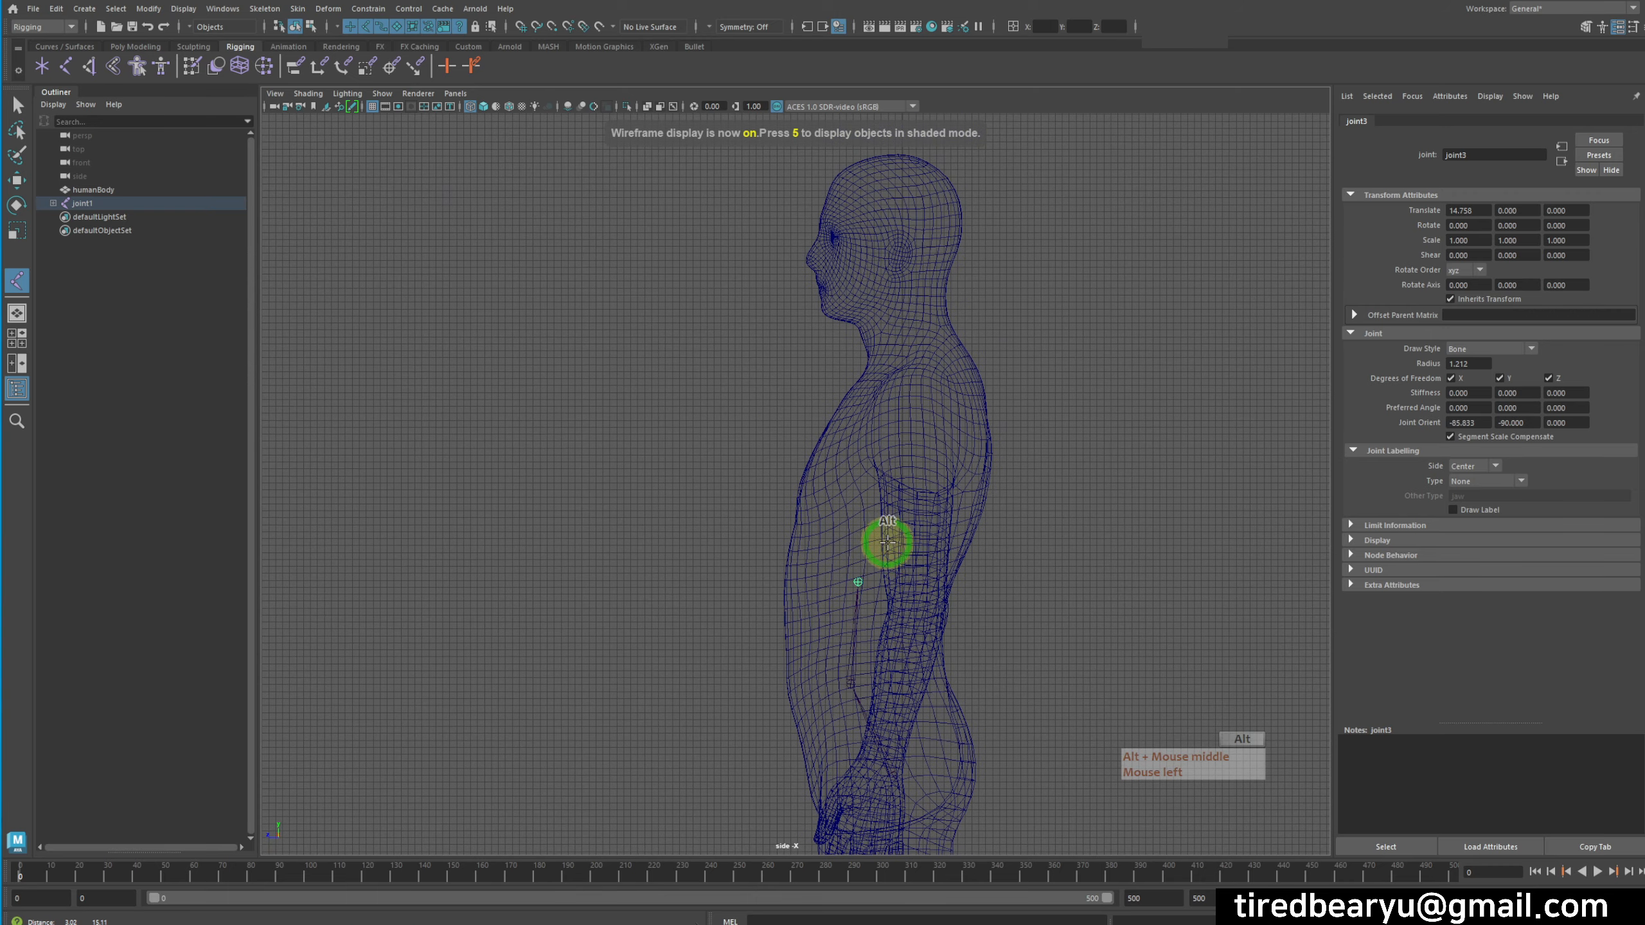
left_click(881, 480)
middle_click_drag(887, 430, 893, 482, "alt")
left_click(893, 462)
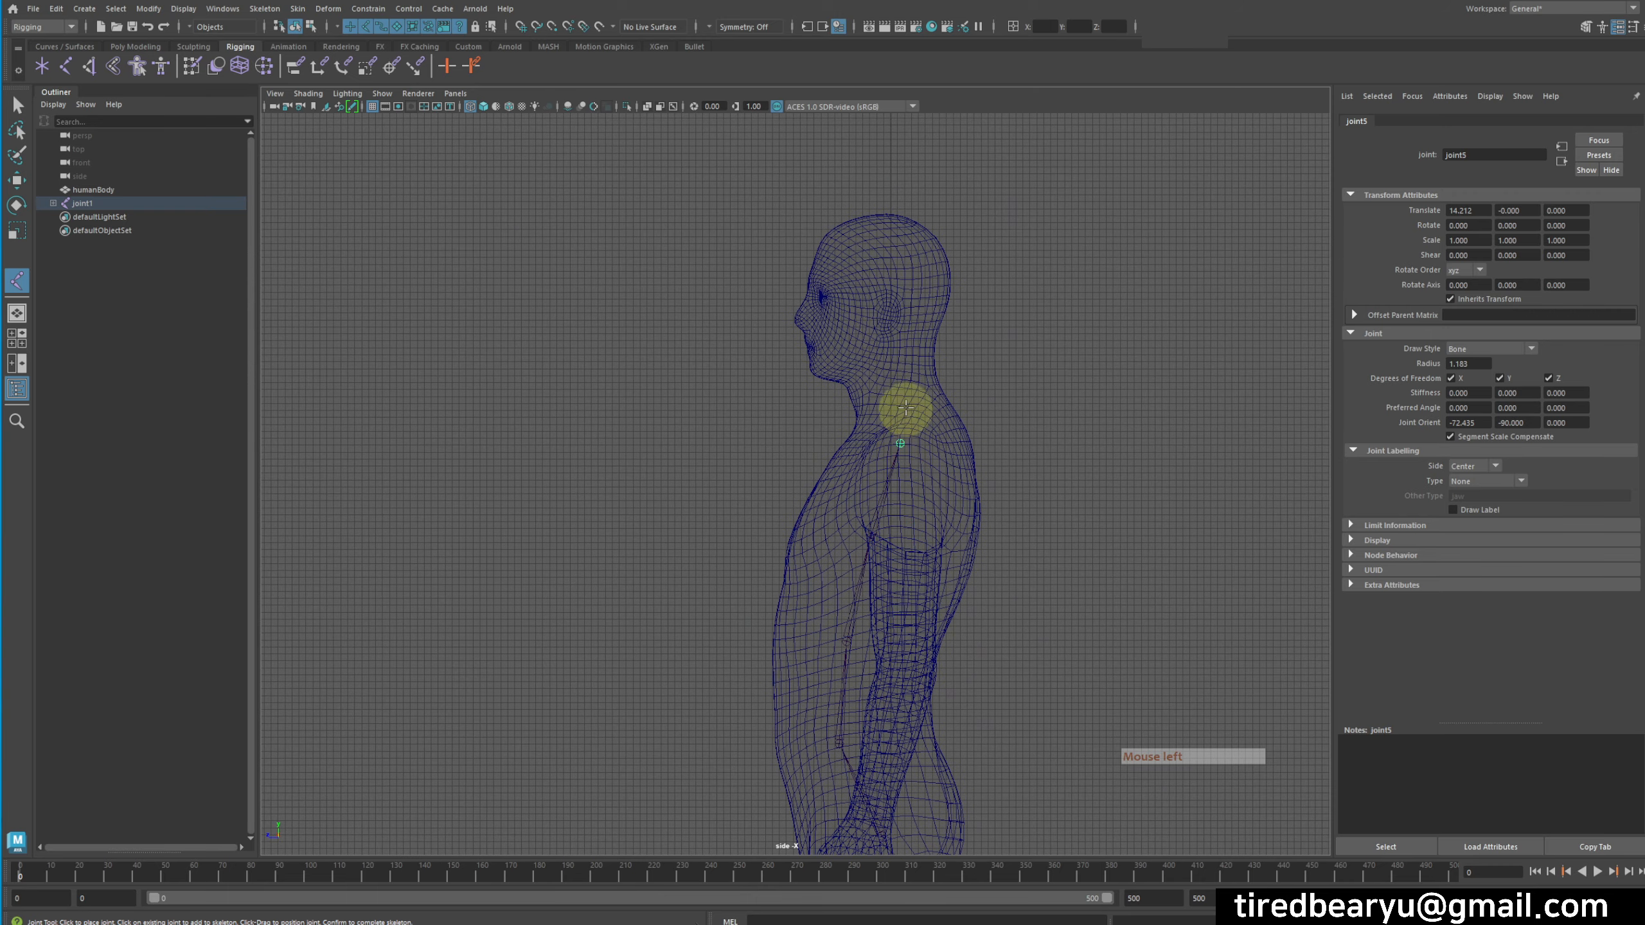
left_click(890, 385)
left_click(894, 224)
key("Return")
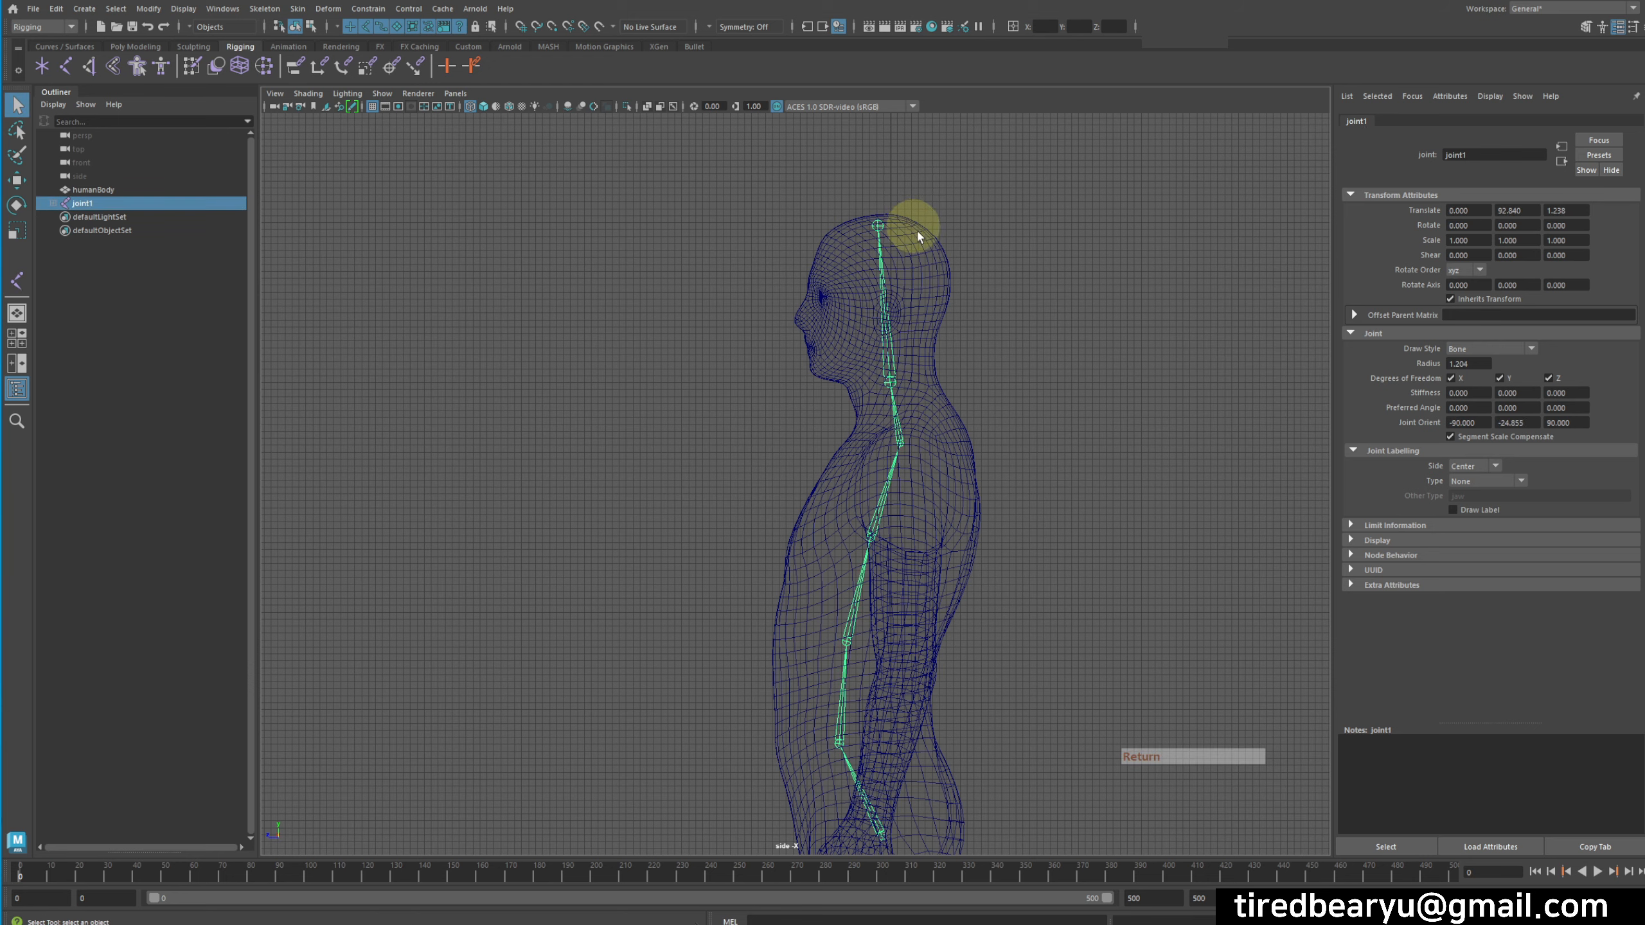
- Display the side view smooth shaded with X-Ray enabled
middle_click_drag(997, 342, 1003, 294, "alt")
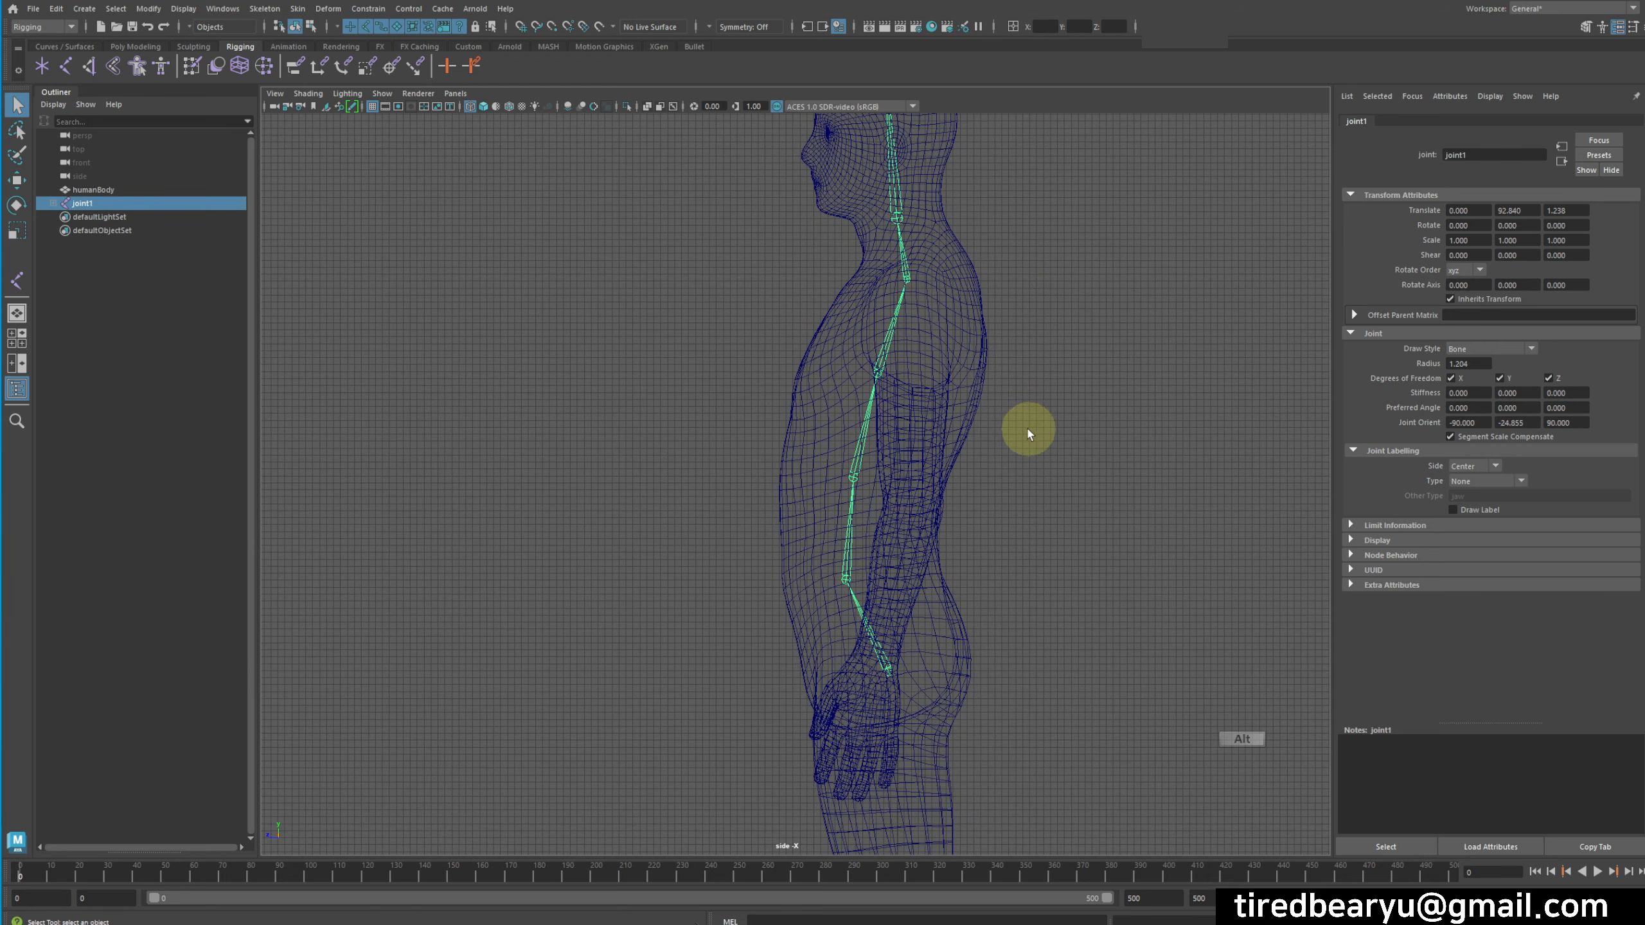
middle_click_drag(1030, 434, 1049, 300, "alt")
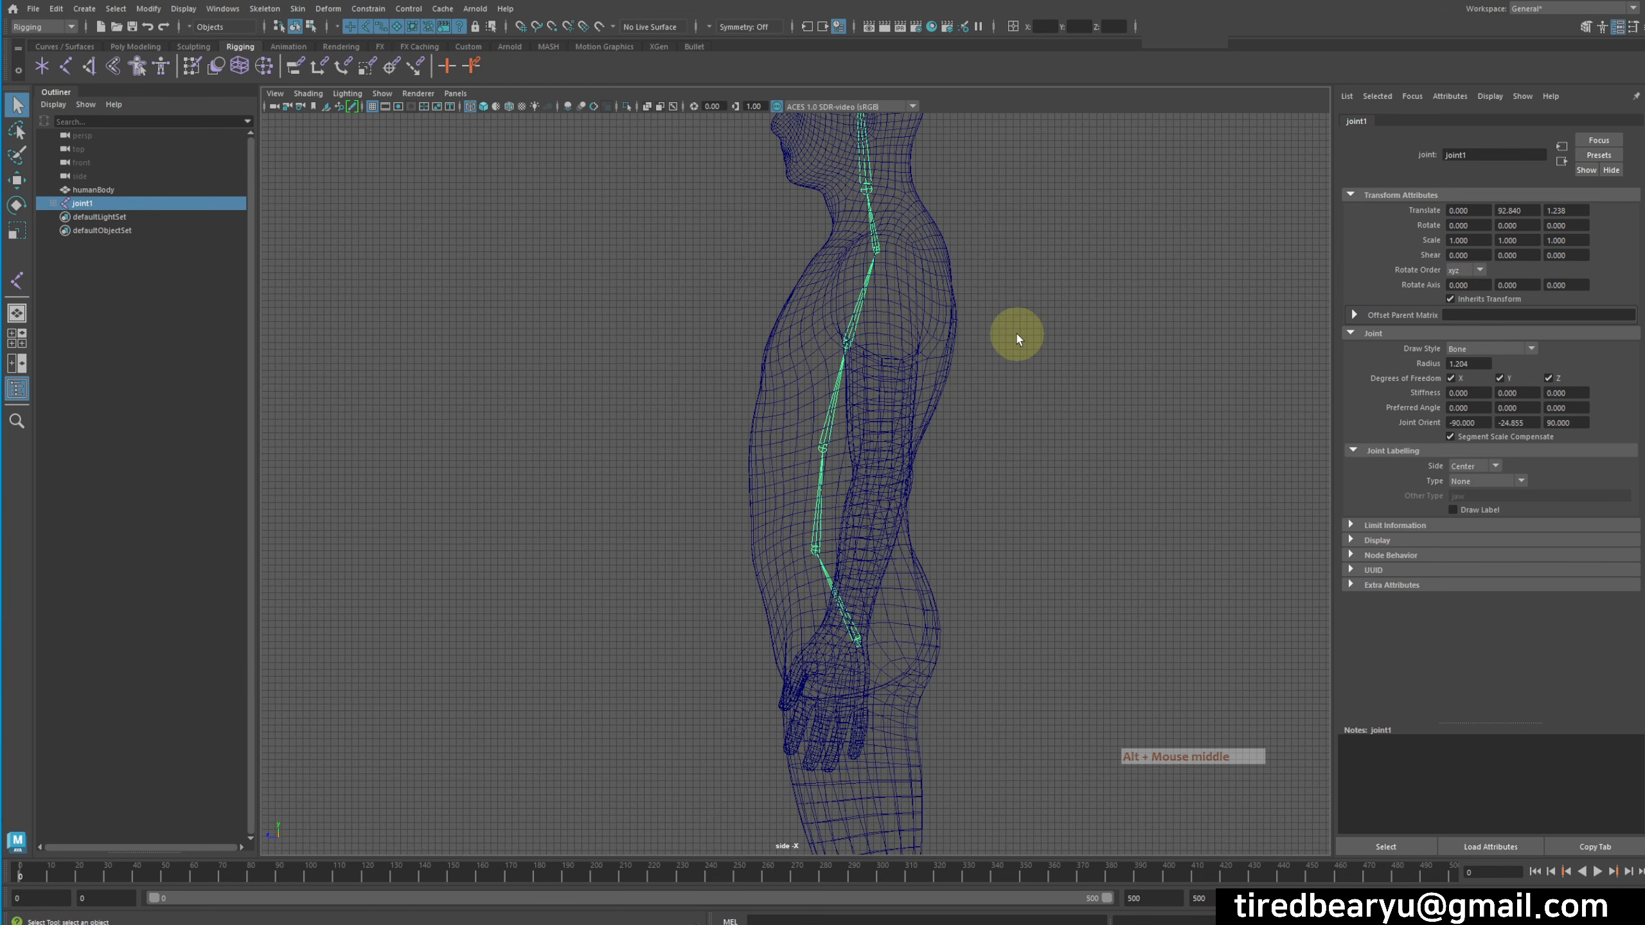
left_click(306, 95)
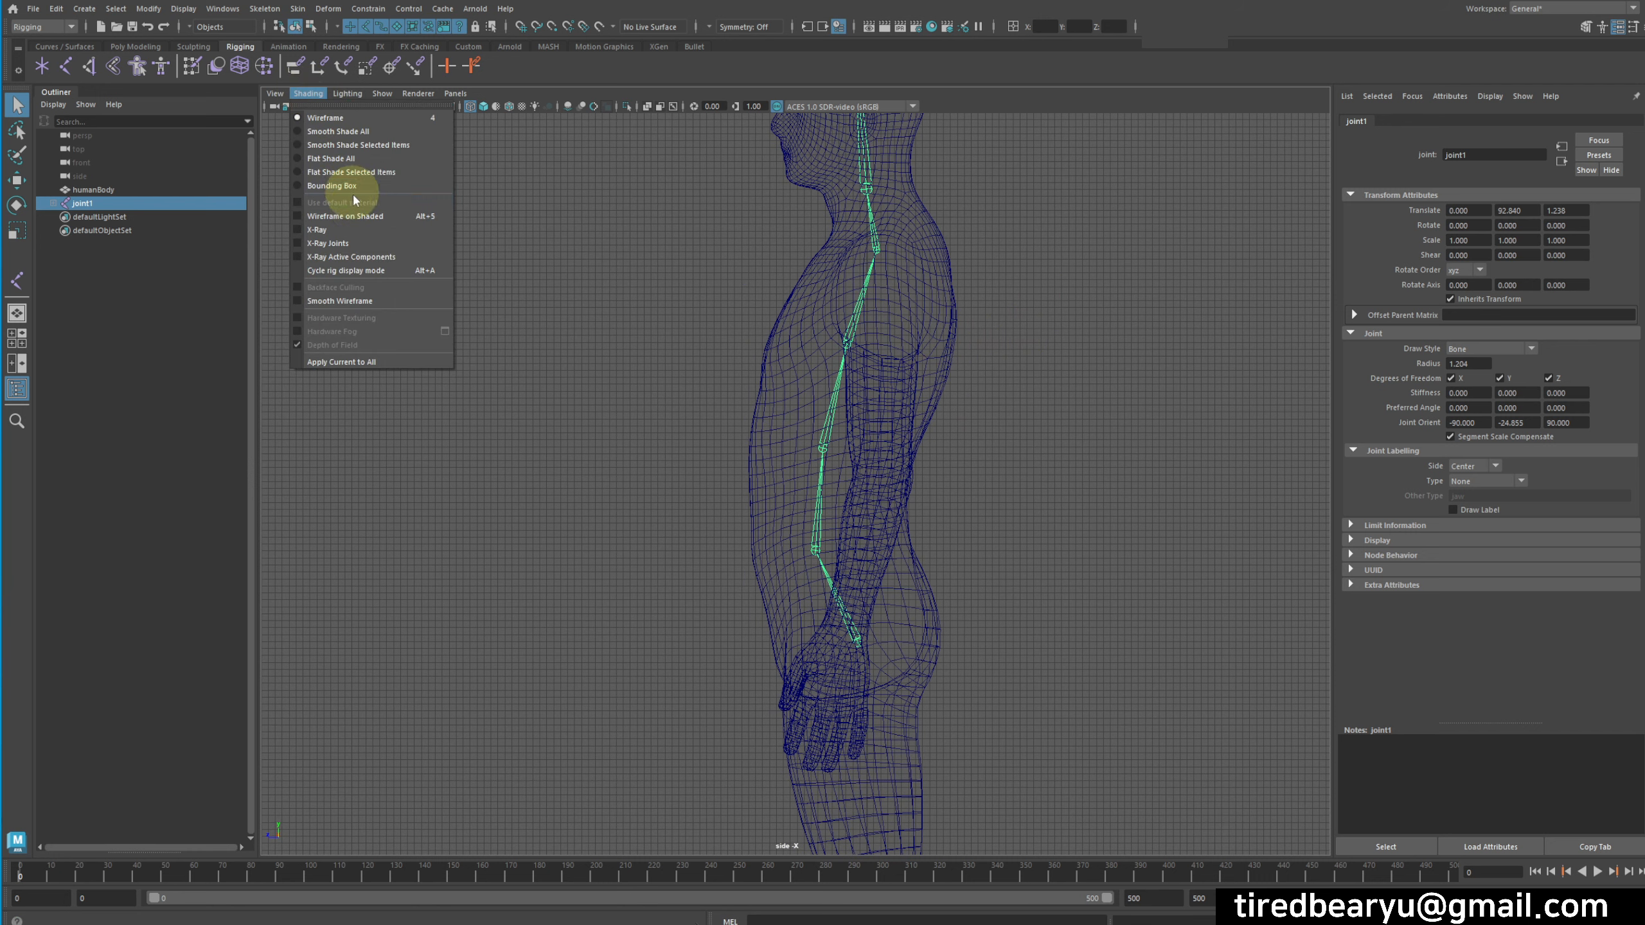
left_click(365, 231)
left_click(1020, 379)
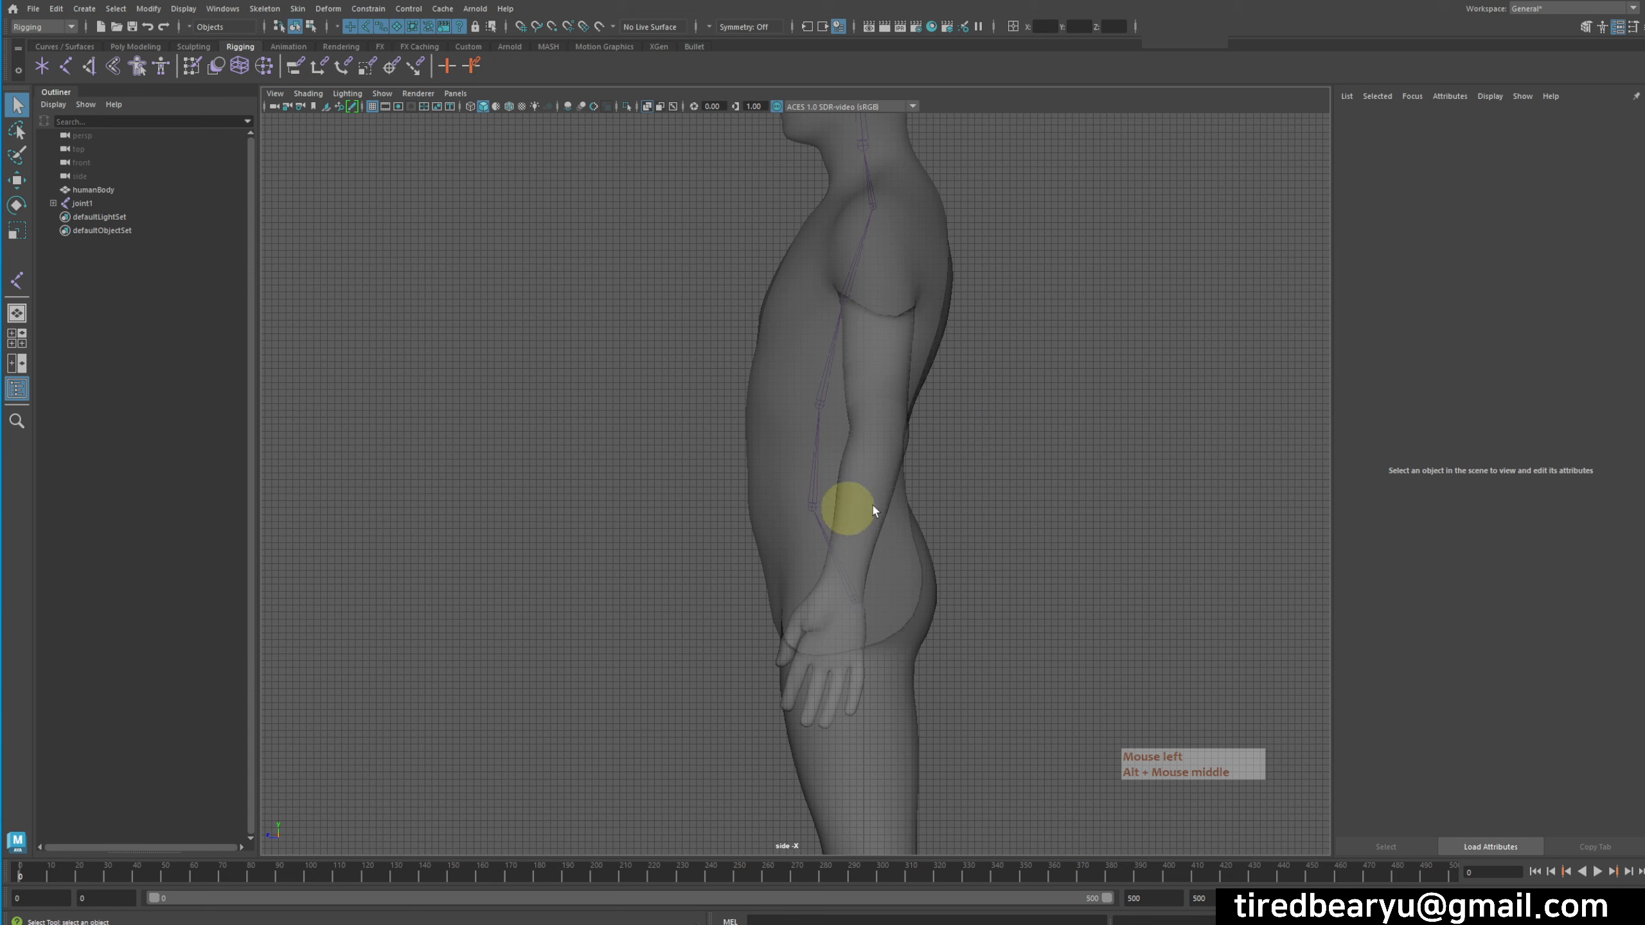
- Select the spine joint chain and examine how it sits inside the see-through body
left_click(868, 507)
left_click(937, 418)
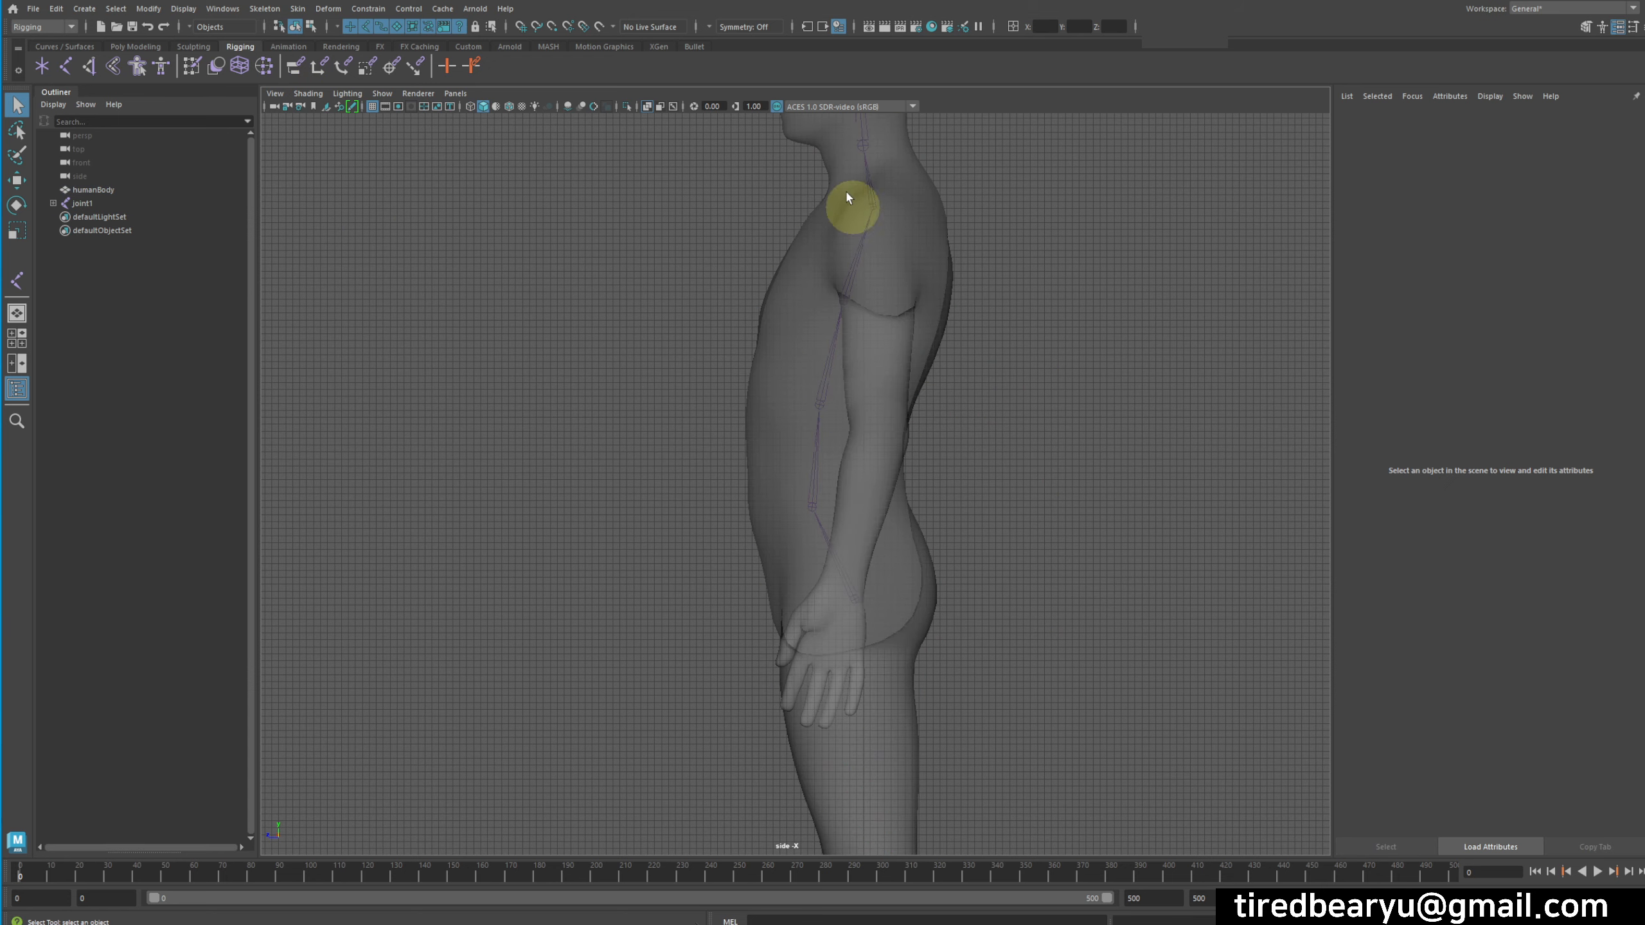
left_click_drag(794, 477, 984, 659)
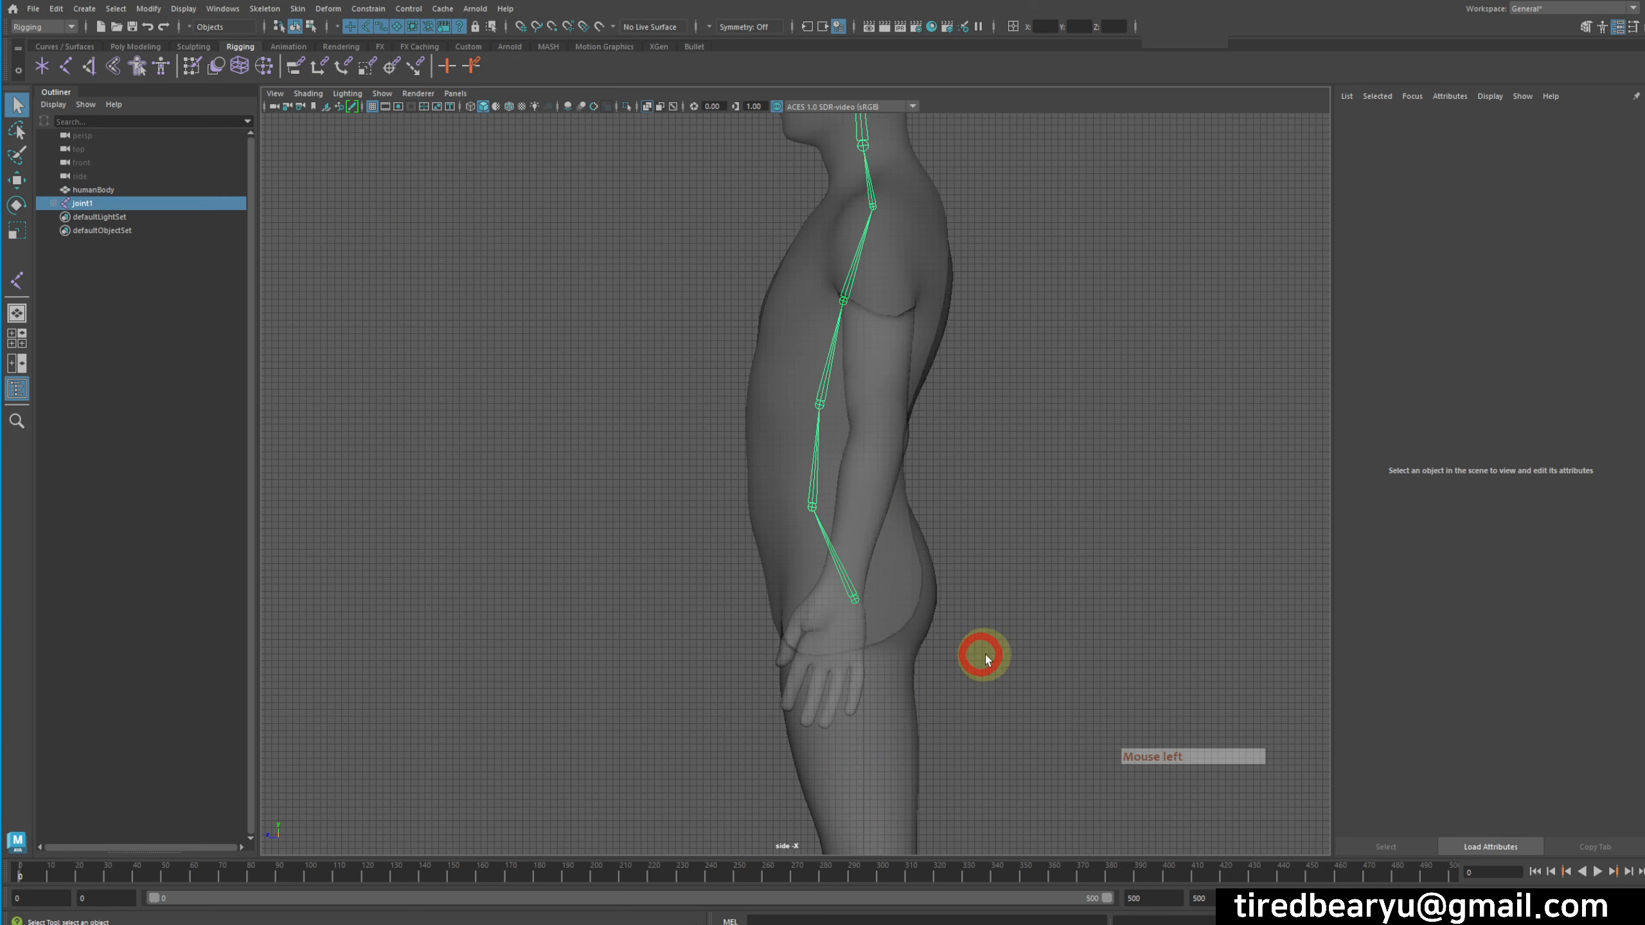
middle_click_drag(988, 594, 1109, 638, "alt")
left_click(1091, 570)
left_click_drag(861, 332, 1058, 665)
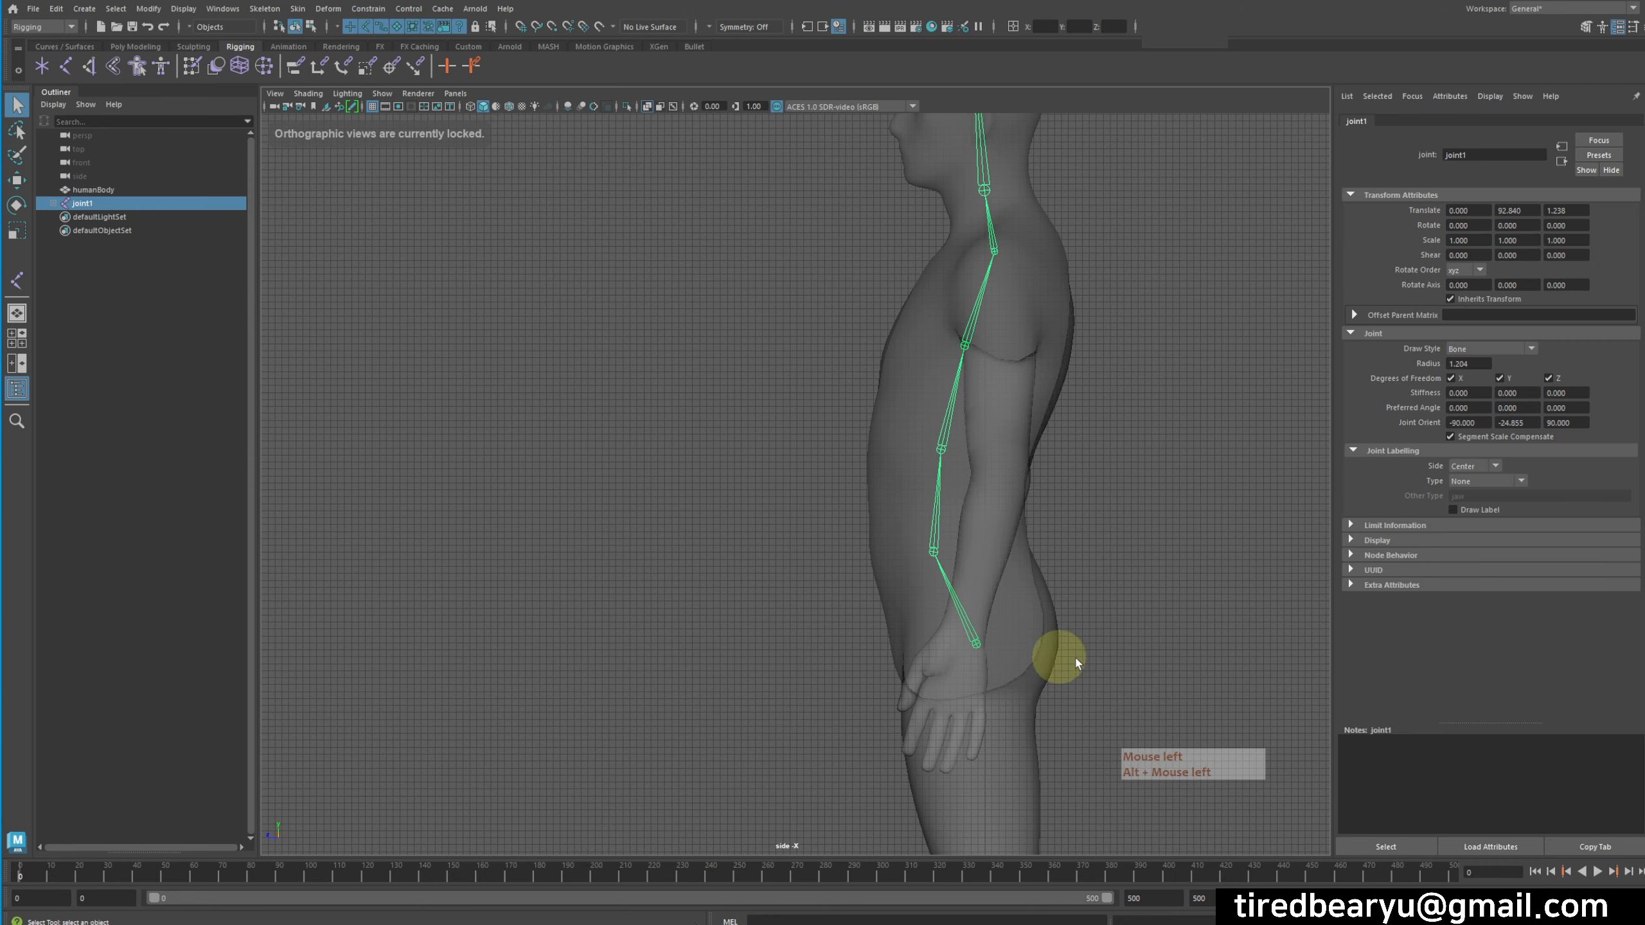
middle_click_drag(1043, 497, 1018, 575, "alt")
left_click(1107, 410)
left_click_drag(900, 318, 1094, 761)
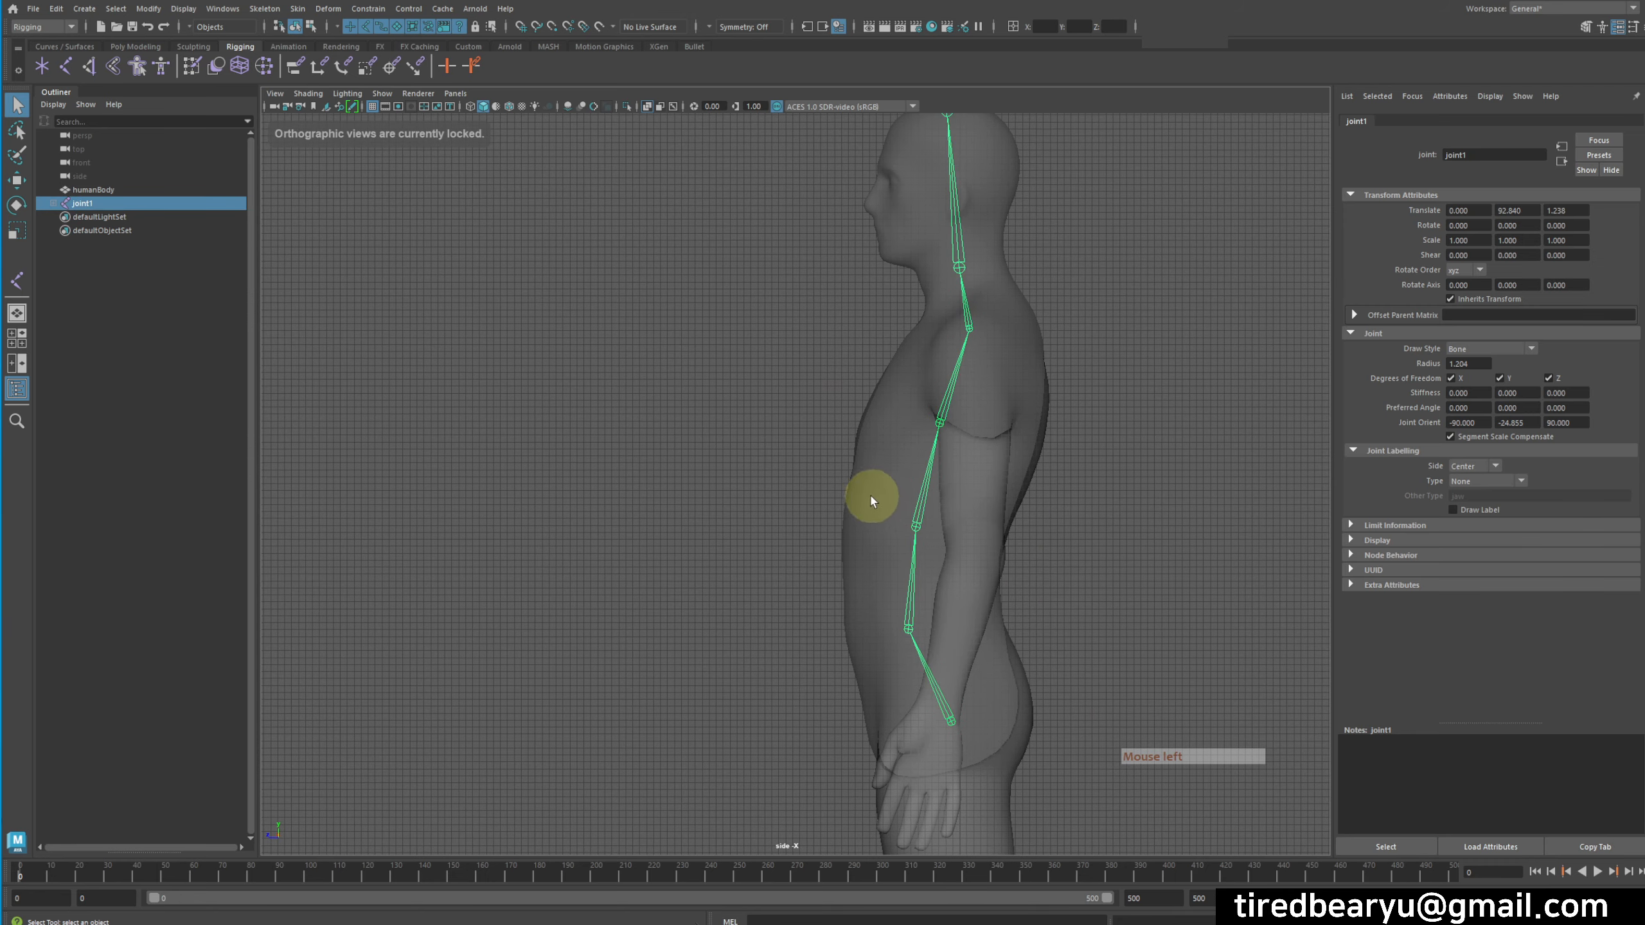
- Enable X-Ray Joints in the side view and reselect the spine chain to check the display
left_click(332, 97)
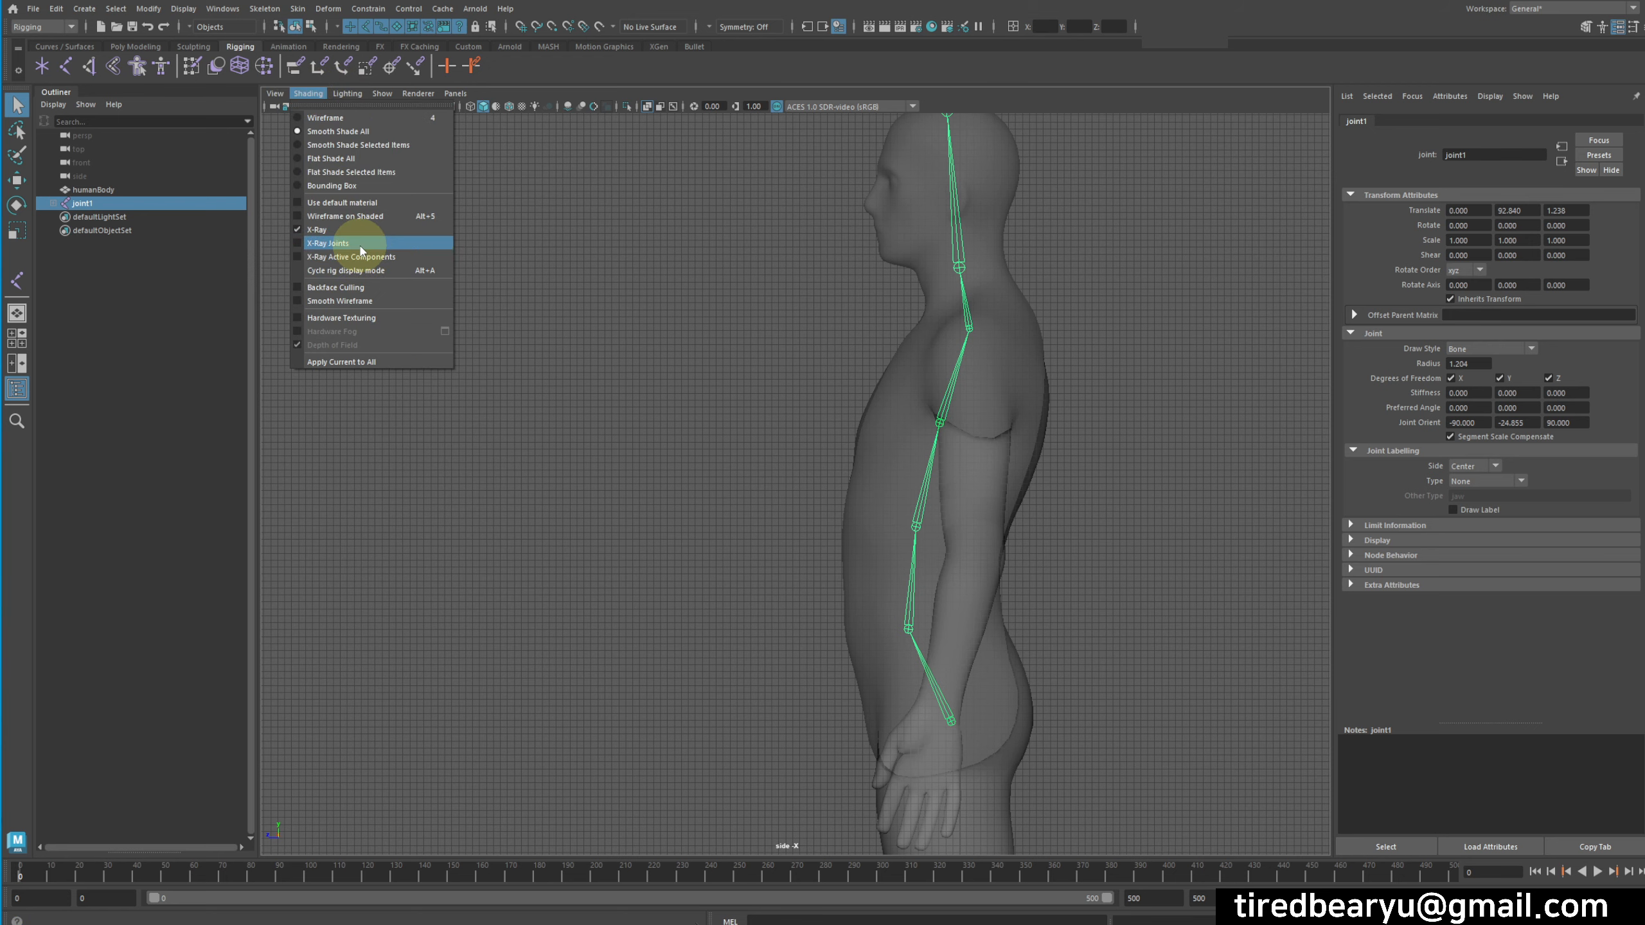
left_click(358, 245)
left_click(1283, 501)
middle_click_drag(1142, 546, 1153, 480, "alt")
left_click_drag(813, 520, 1056, 729)
- Create a separate leg joint chain in the side view with joints at the hip, knee, ankle, ball of the foot and toe
middle_click_drag(1056, 729, 1032, 455, "alt")
middle_click_drag(1088, 547, 1038, 403, "alt")
left_click(1031, 401)
key("y")
left_click(928, 417)
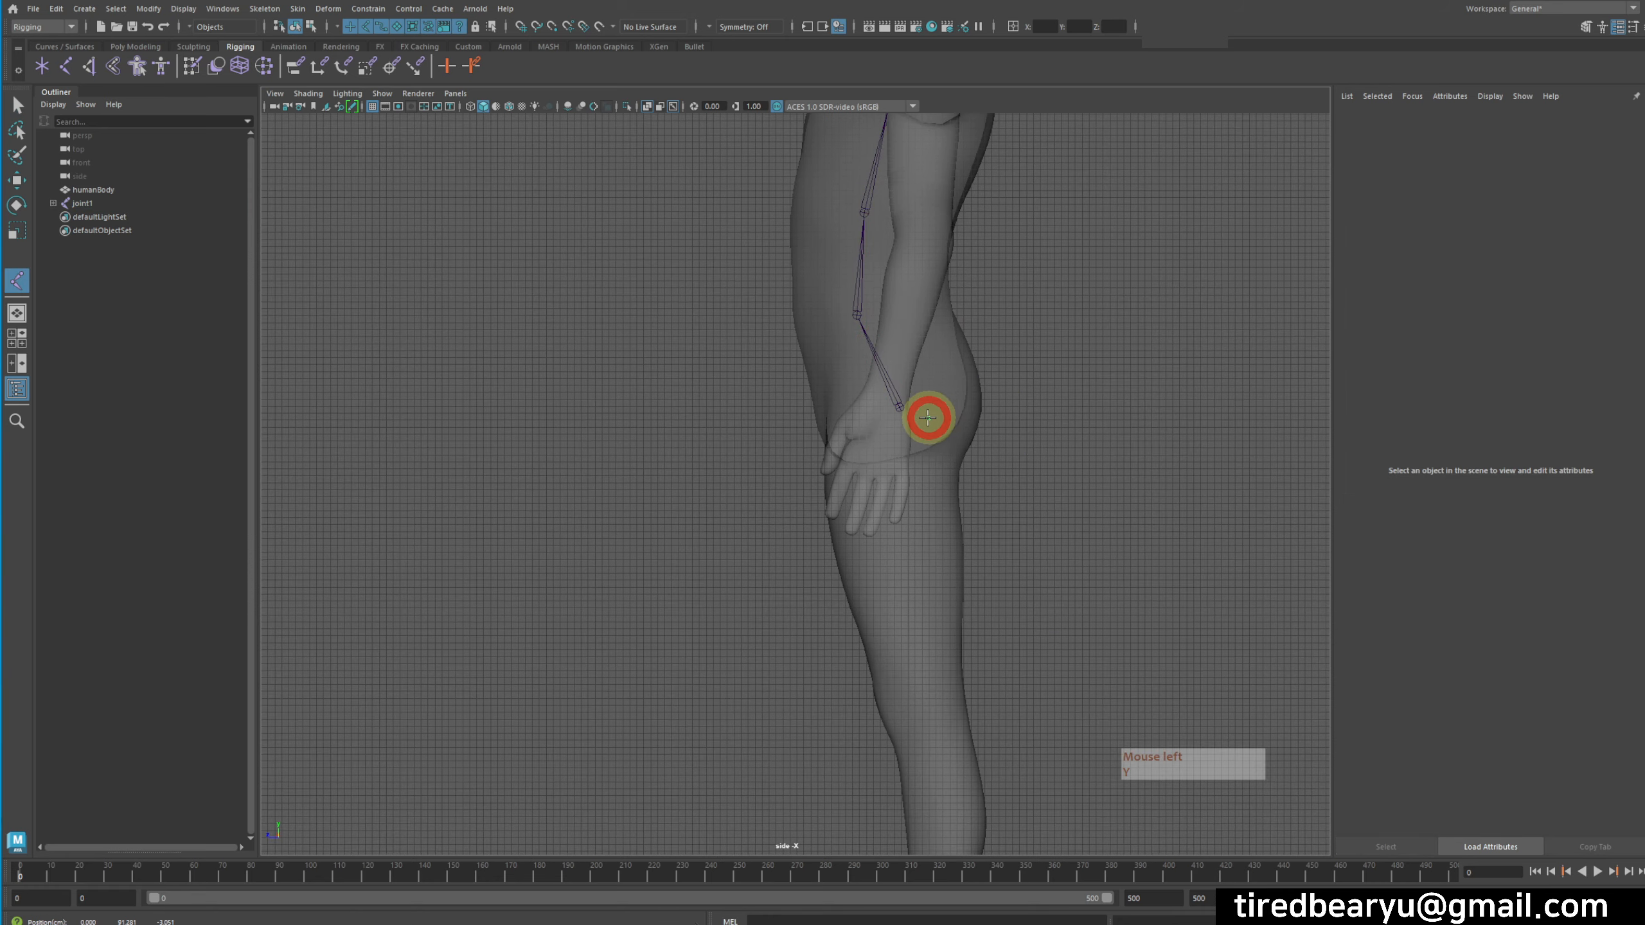
middle_click_drag(1033, 630, 1016, 487, "alt")
left_click_drag(903, 557, 892, 559)
middle_click_drag(954, 584, 964, 437, "alt")
left_click_drag(926, 590, 875, 742)
left_click(790, 751)
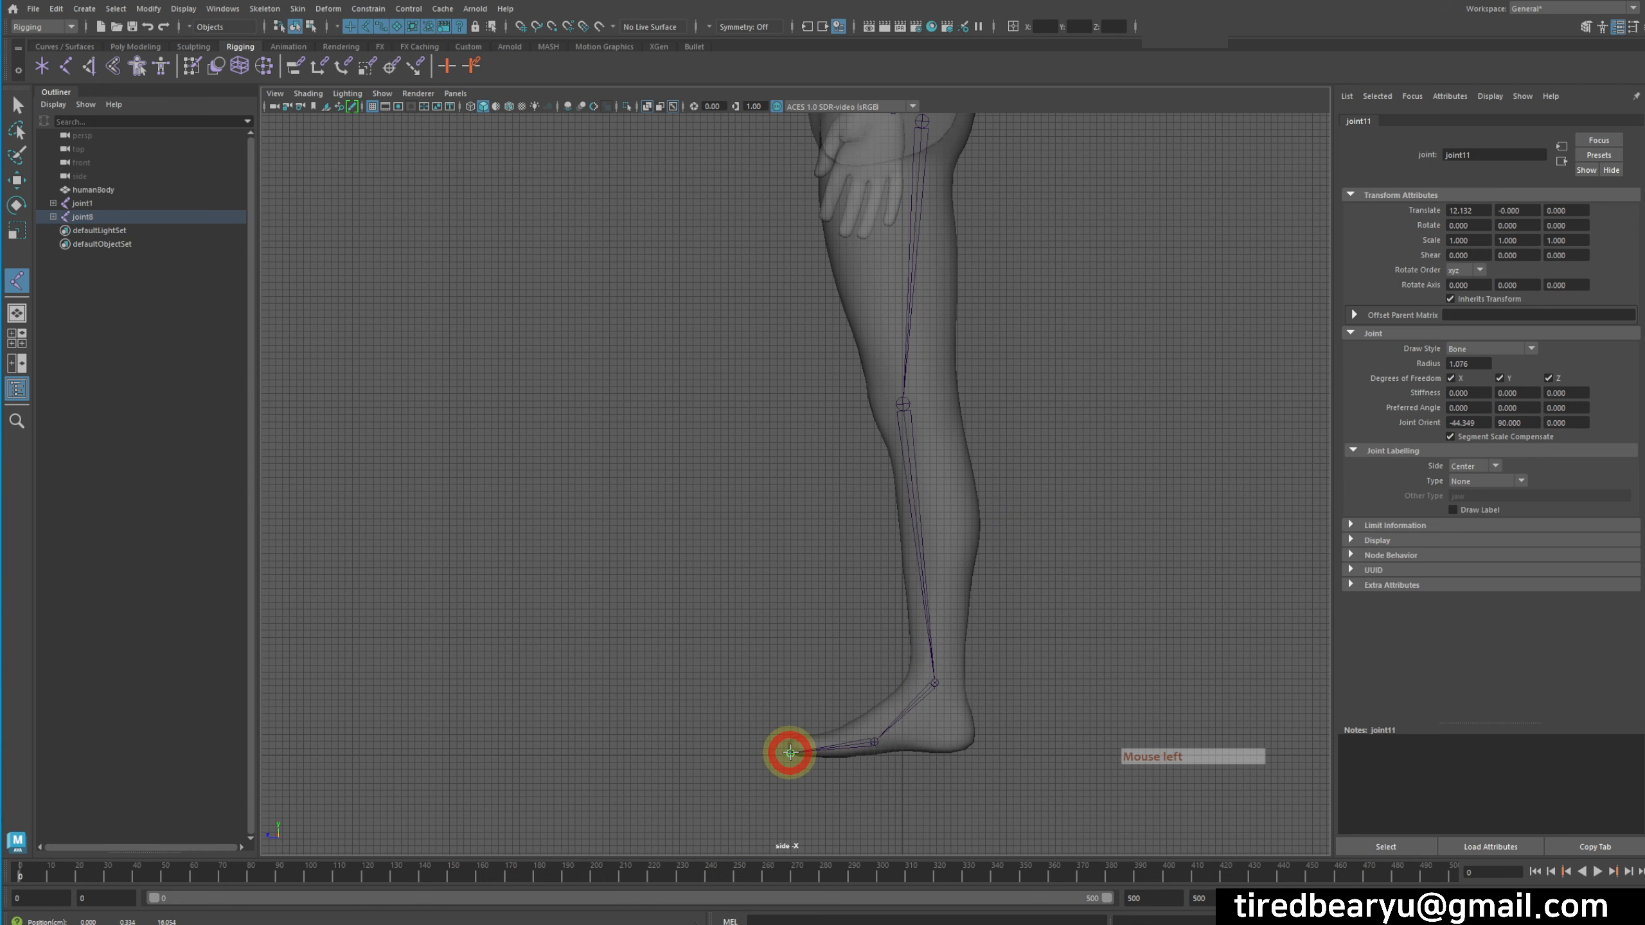
key("Return")
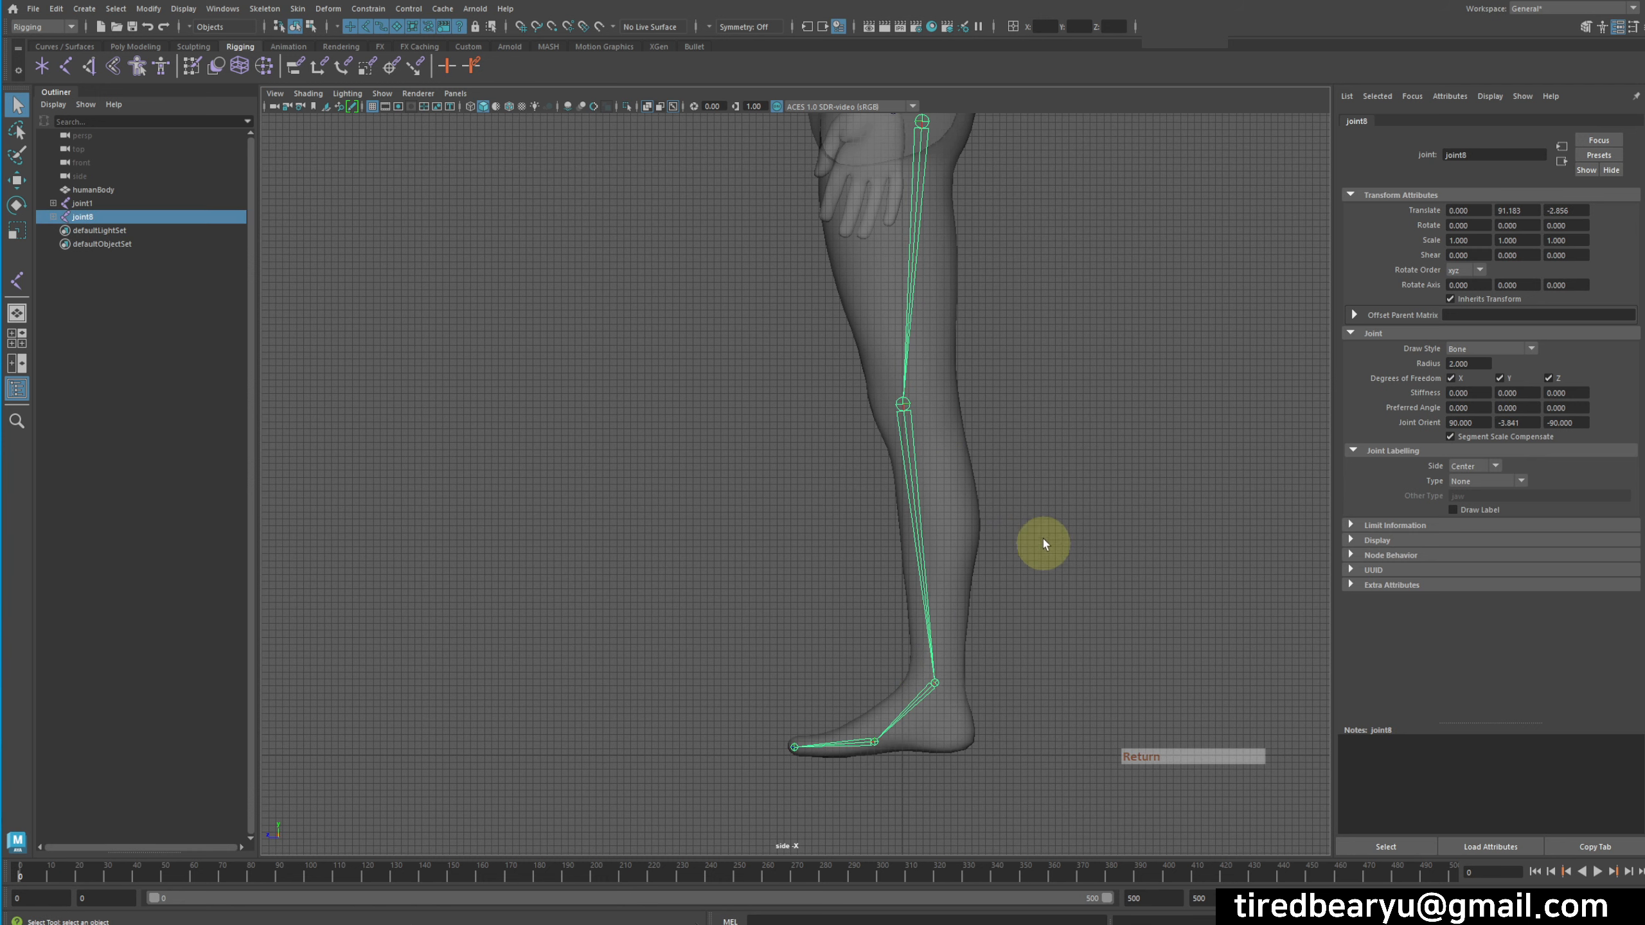
- In the front view's wireframe display, move the leg chain sideways into the character's left leg, to about 11.6 in Translate X
key("space")
key("space")
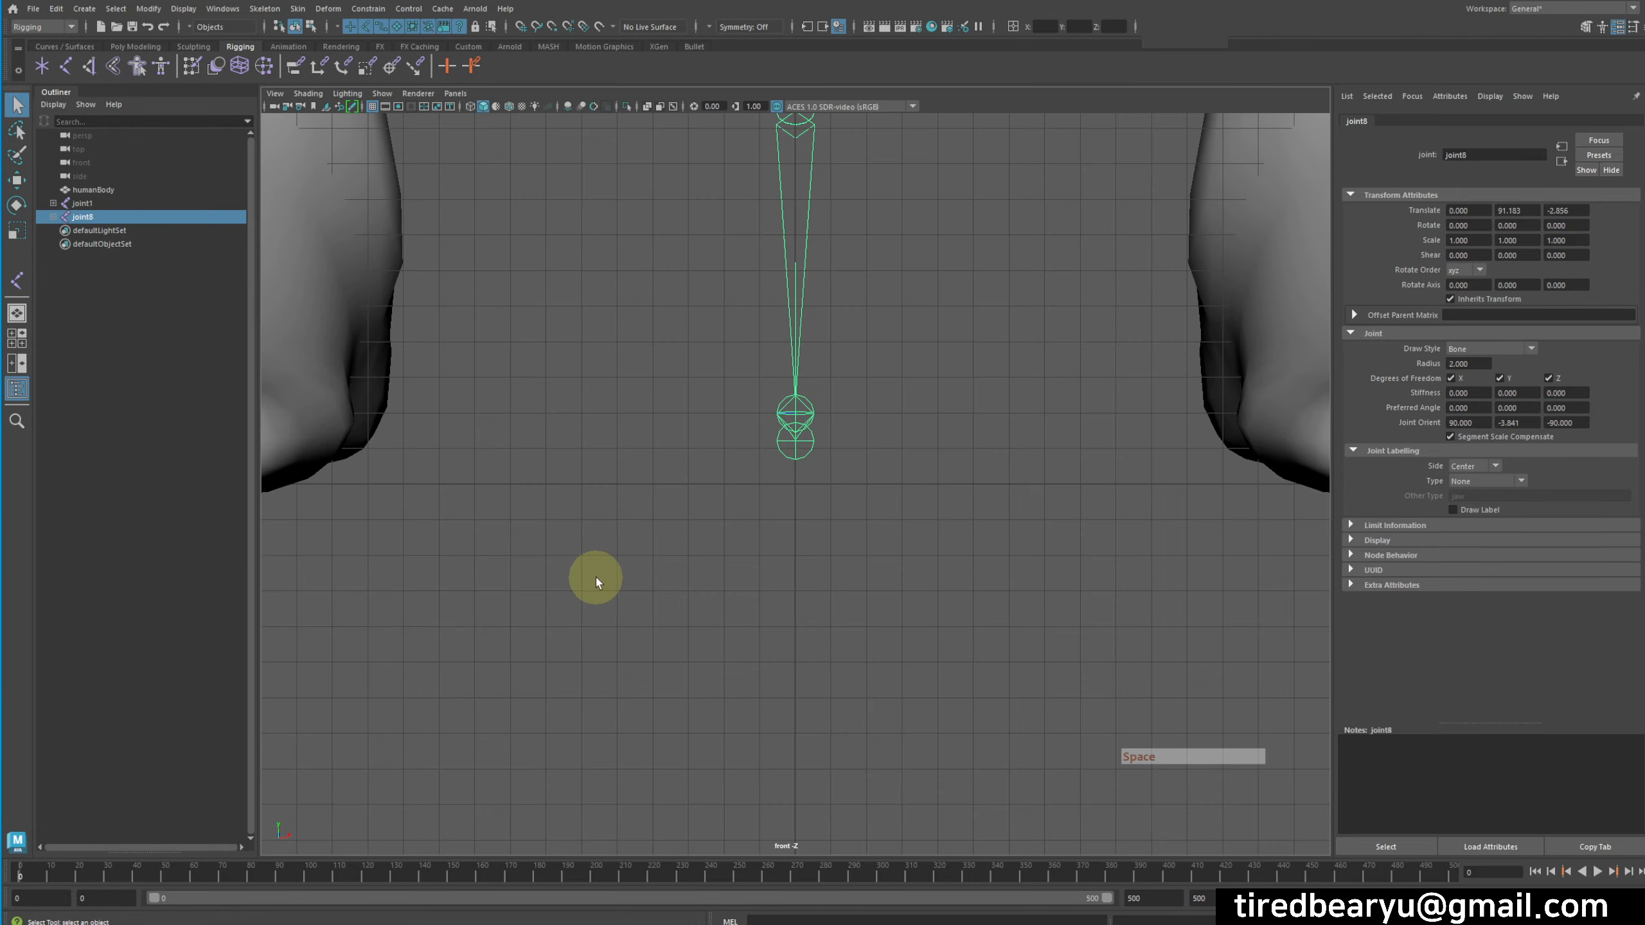
scroll(716, 512, "down", 10)
middle_click_drag(716, 496, 763, 562, "alt")
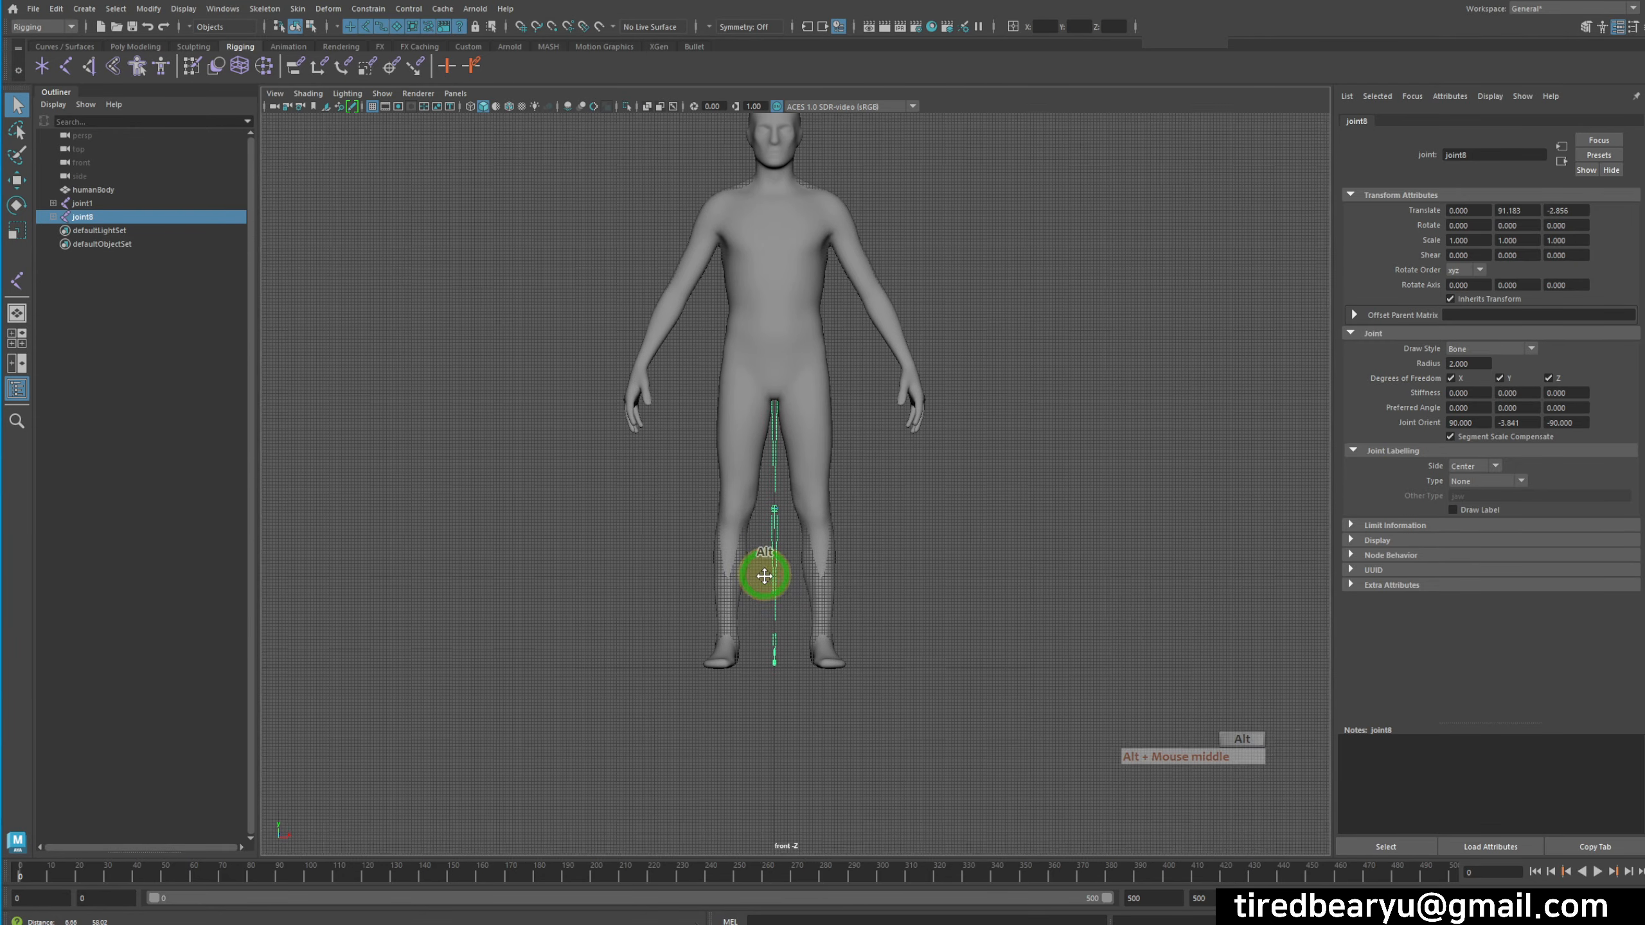
key("w")
key("4")
mouse_move(843, 383)
left_mouse_down()
mouse_move(874, 385)
mouse_move(844, 433)
mouse_move(882, 404)
mouse_move(869, 389)
mouse_move(850, 410)
mouse_move(874, 385)
mouse_move(848, 382)
left_mouse_up()
- Rotate the leg chain at the hip to follow the leg, to about -7 in X and 2.7 in Y
key("e")
key("w")
key("e")
key("w")
left_click(862, 386)
key("e")
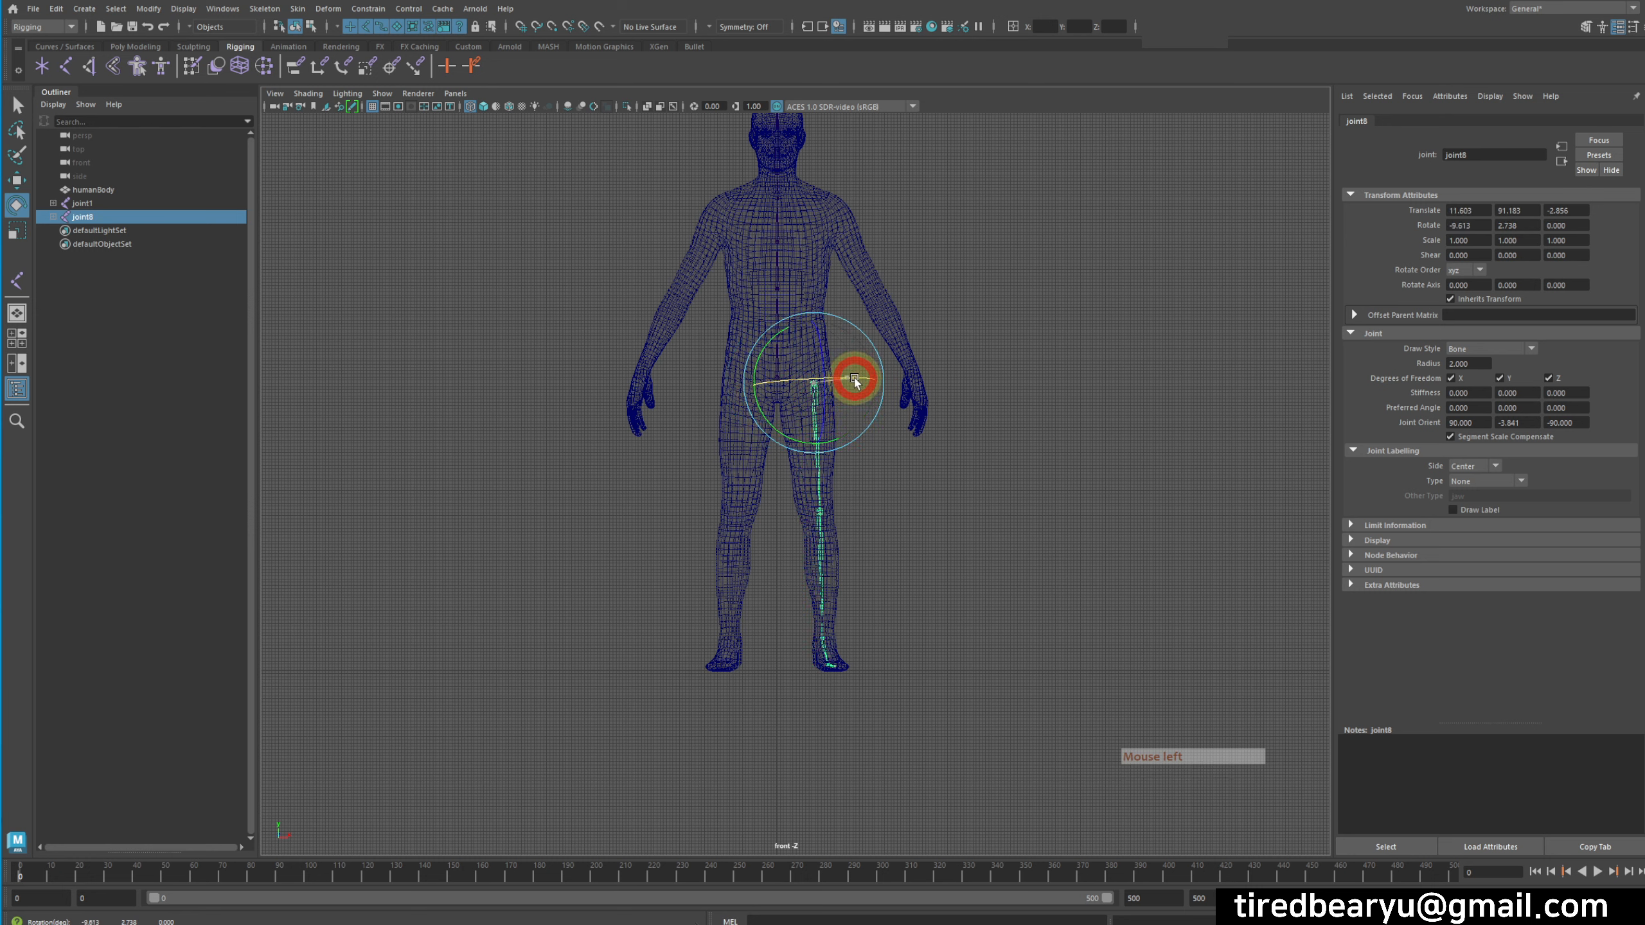
- Display the perspective view in wireframe and examine the spine and leg chains inside the body
key("space")
key("space")
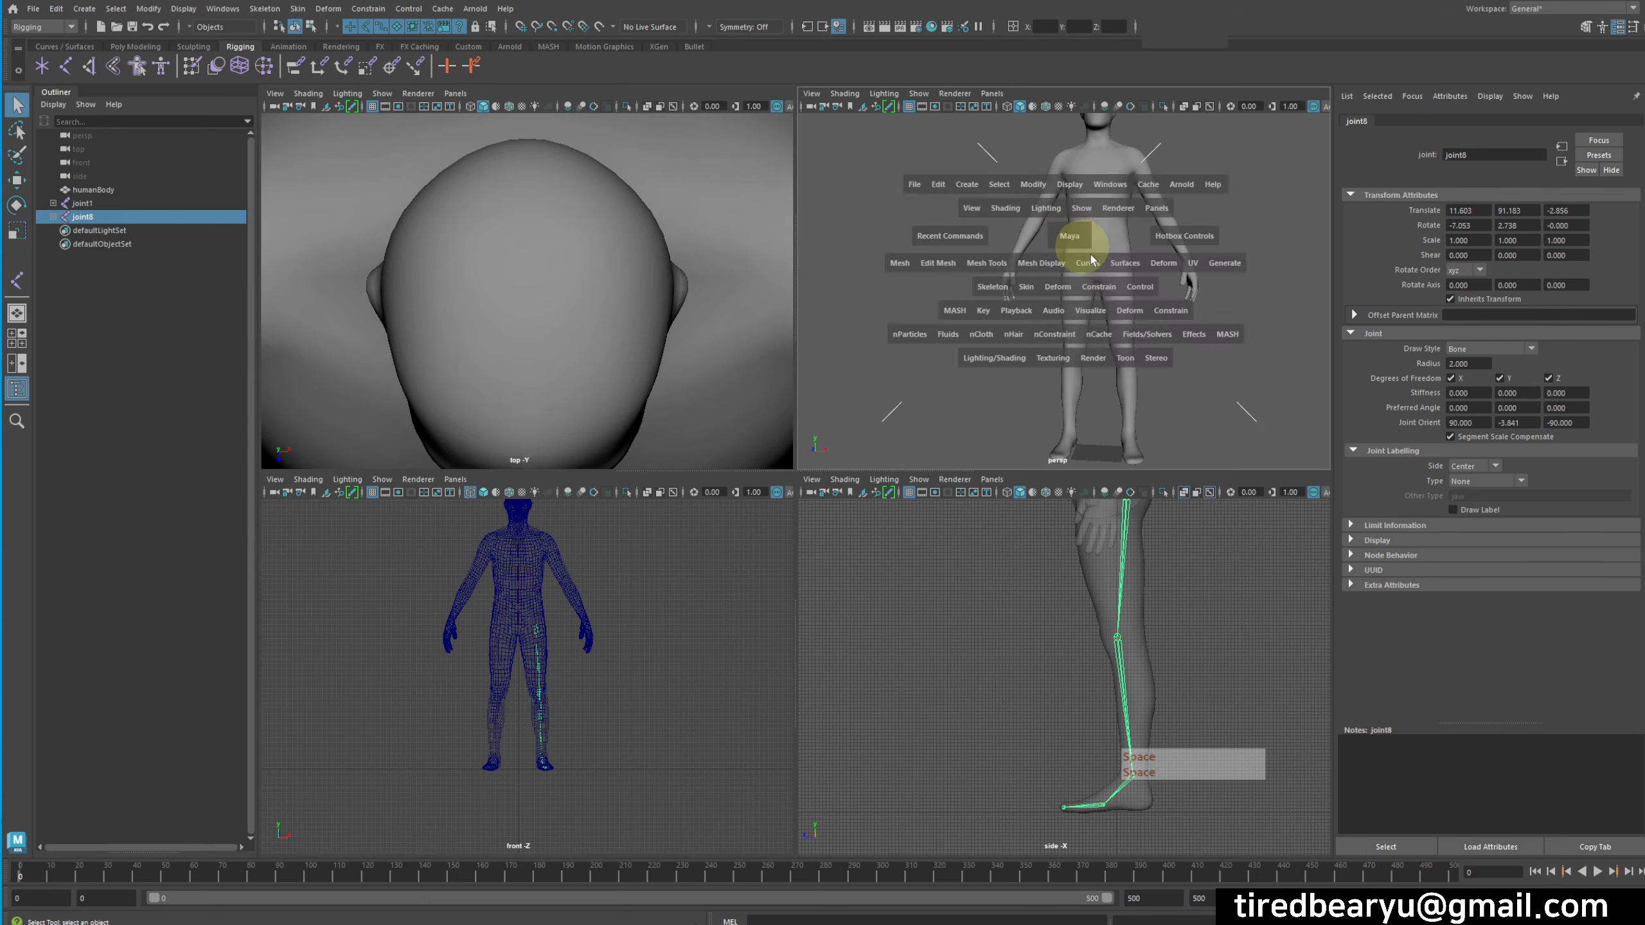
key("4")
middle_click_drag(1058, 386, 1073, 543, "alt")
left_click_drag(1072, 540, 987, 537, "alt")
left_click_drag(842, 563, 991, 709)
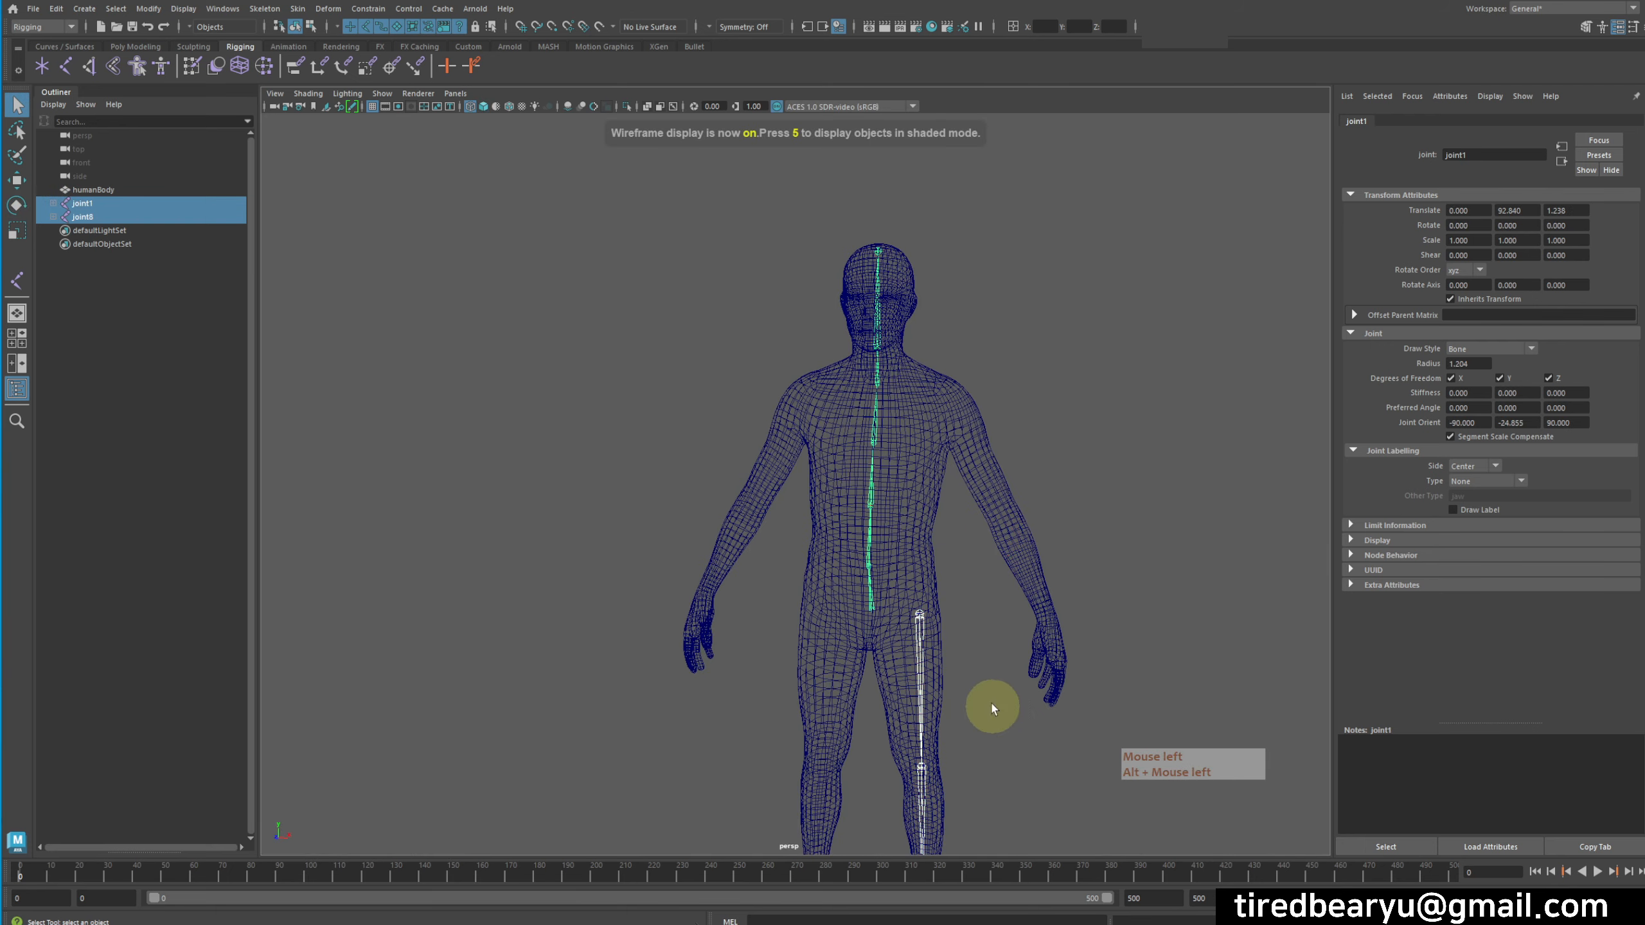
middle_click_drag(975, 609, 1002, 456, "alt")
key("q")
left_click_drag(977, 430, 996, 464, "alt")
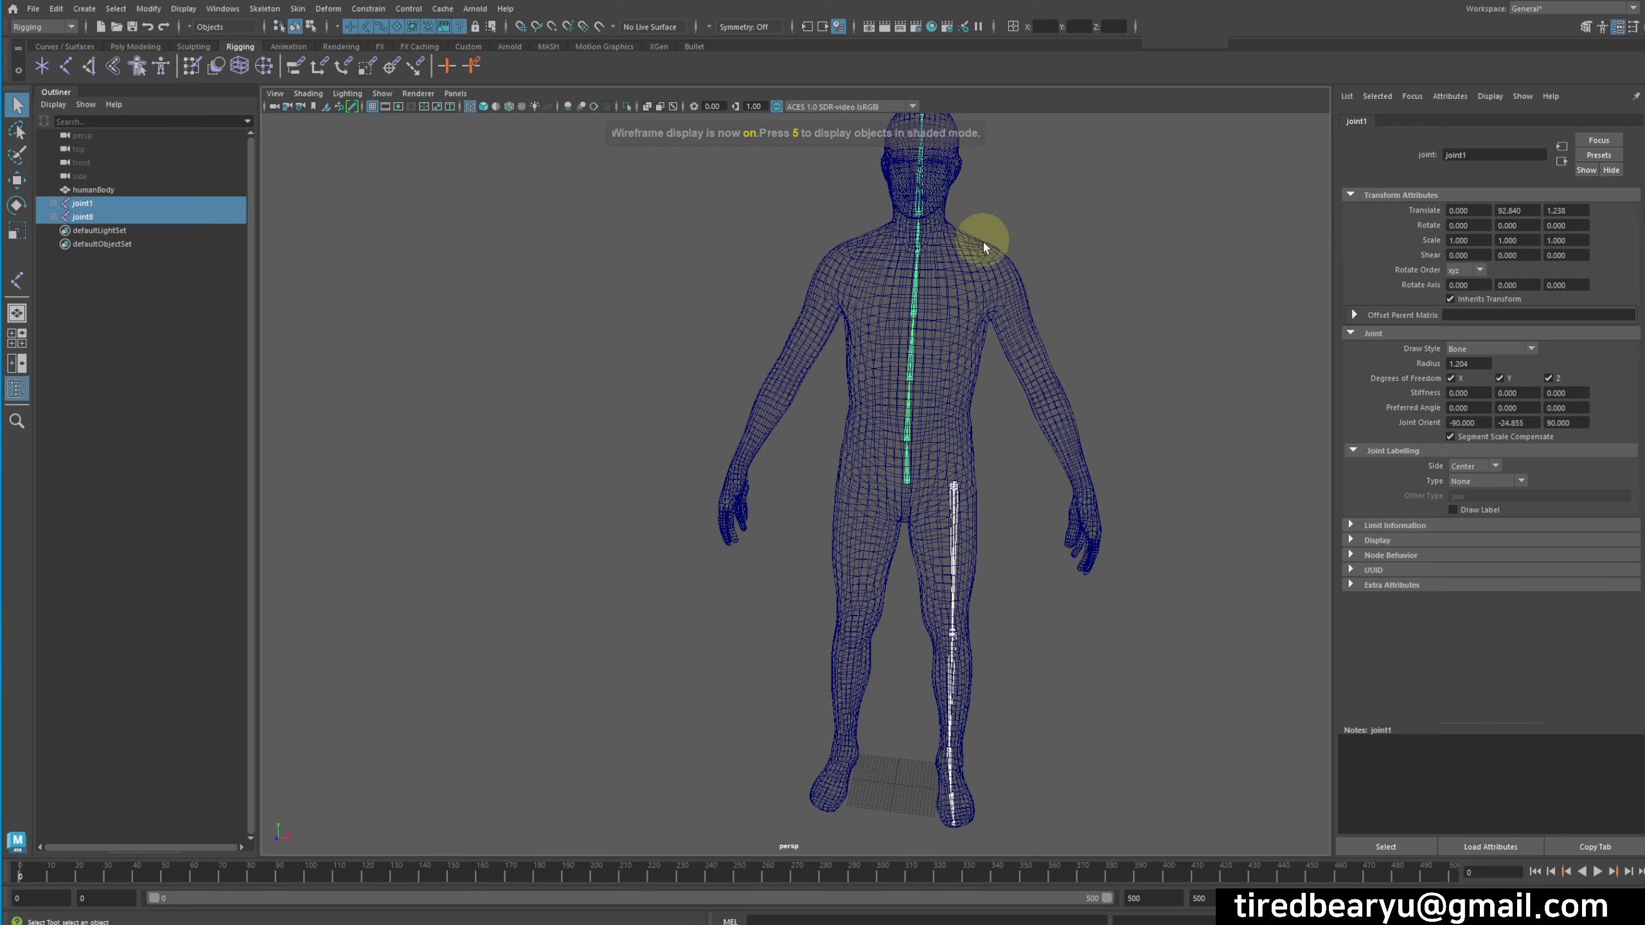
middle_click_drag(984, 242, 940, 405, "alt")
middle_click_drag(1004, 585, 1027, 433, "alt")
- Parent the left leg chain to the pelvis joint of the spine and check the connected skeleton
left_click_drag(907, 503, 1096, 550)
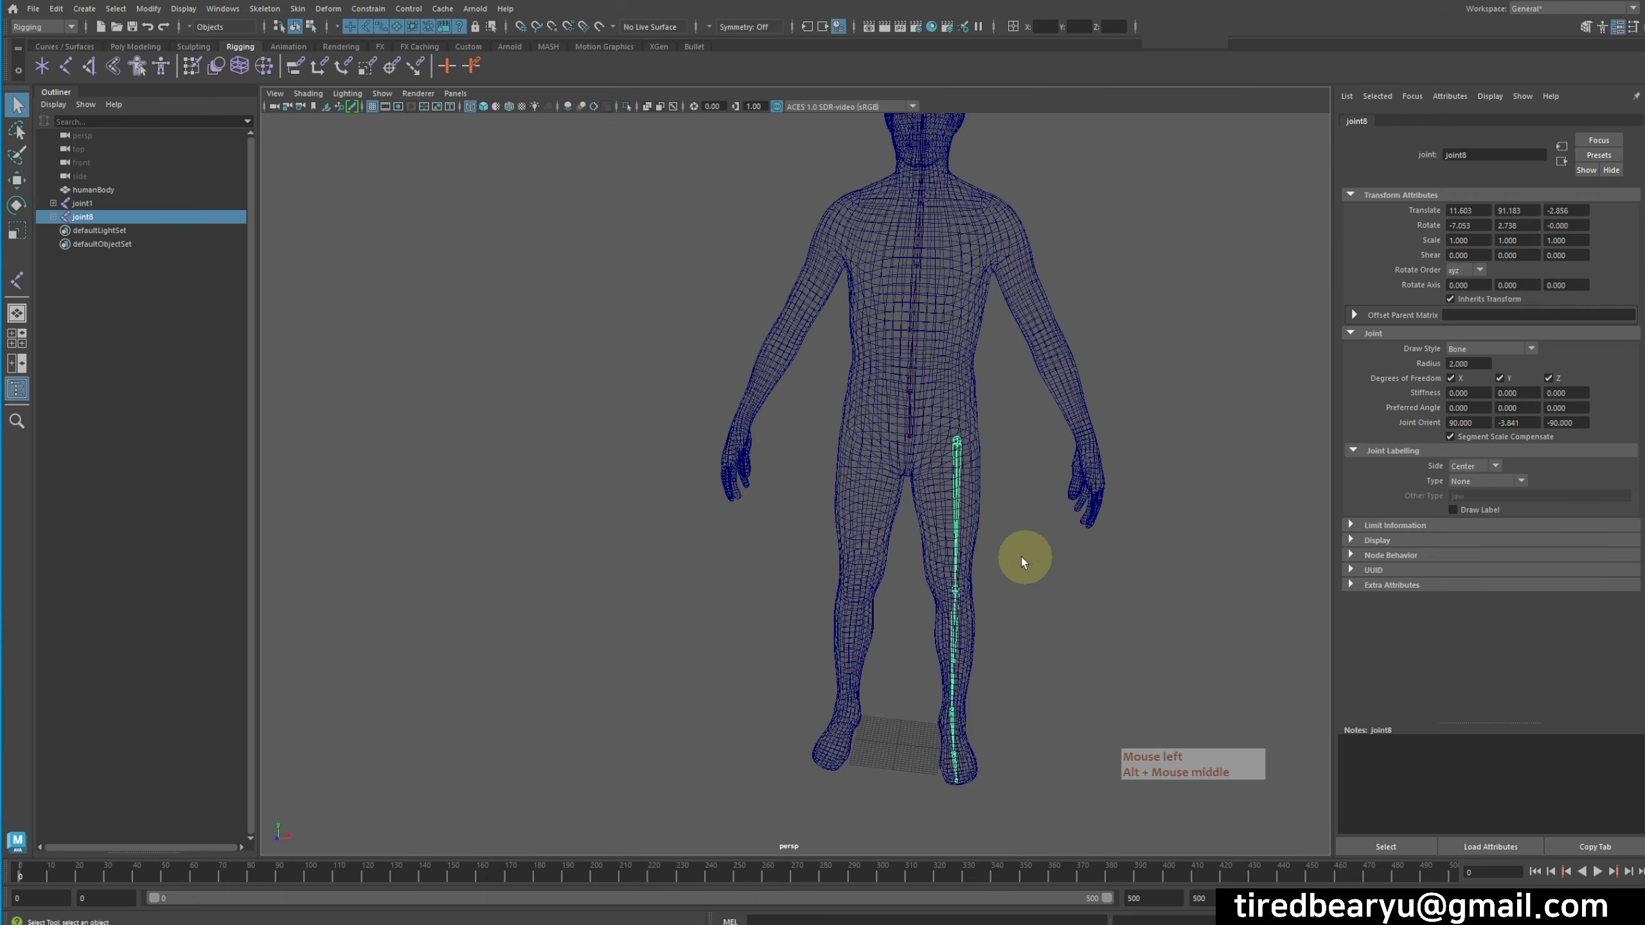
middle_click_drag(1021, 558, 1012, 586, "alt")
right_click_drag(1075, 544, 1224, 533, "alt")
key("q")
left_click(985, 448, "shift")
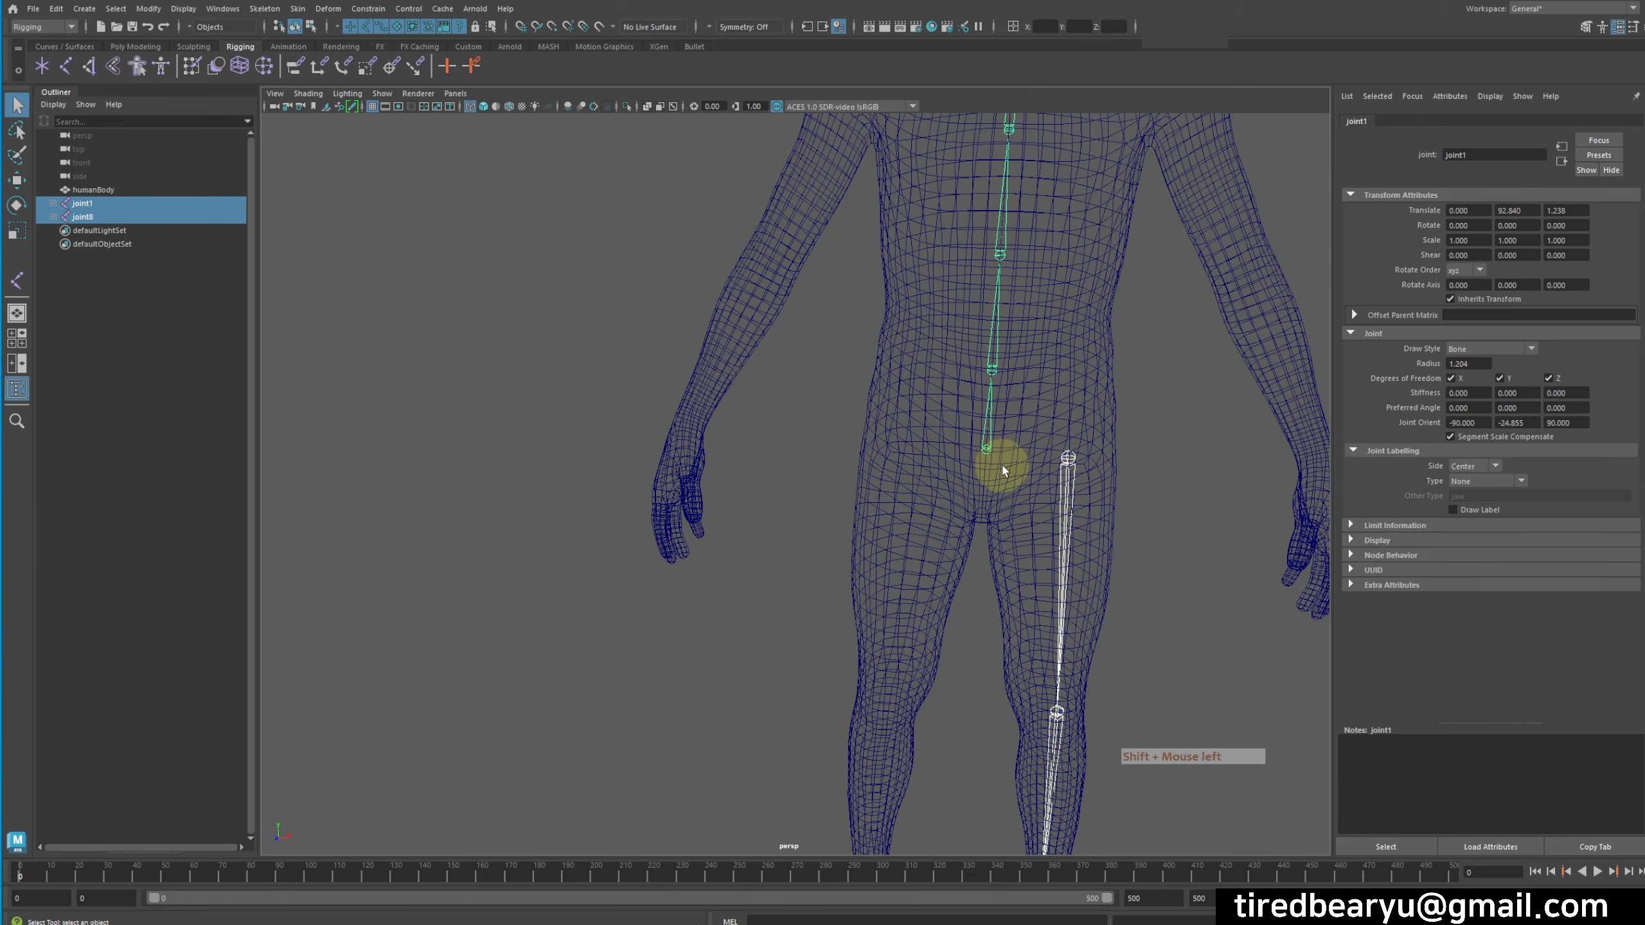
key("p")
left_click(1046, 435)
left_click(1031, 454)
right_click_drag(1095, 534, 1008, 510, "alt")
left_click_drag(1008, 510, 1049, 490, "alt")
right_click_drag(1049, 488, 818, 401, "alt")
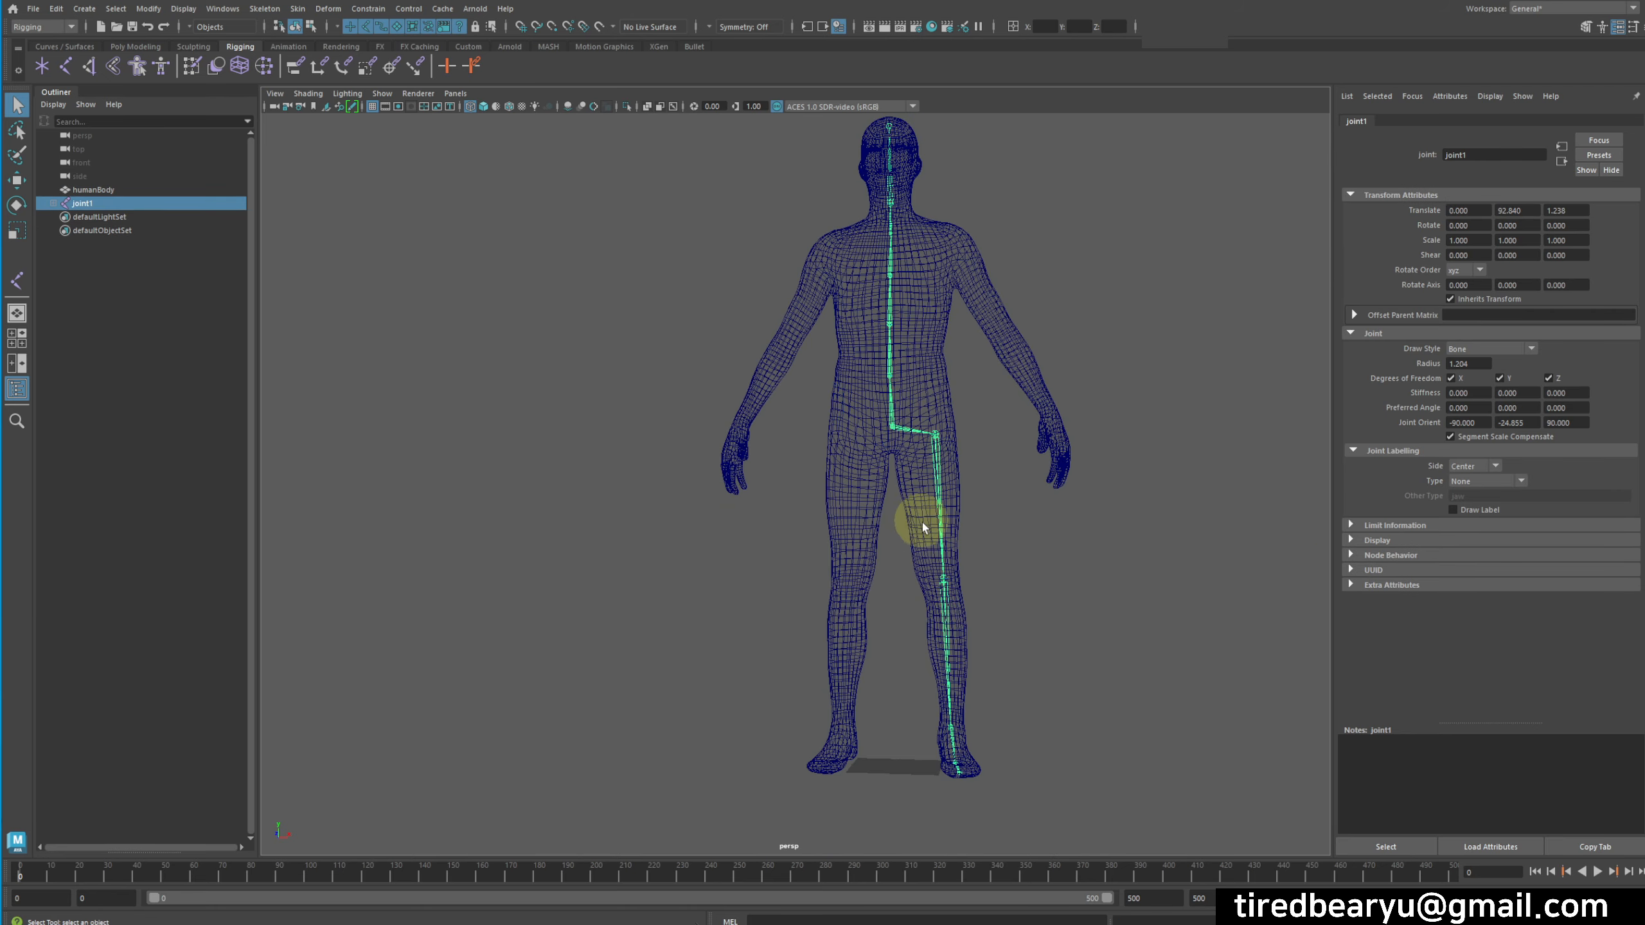
middle_click_drag(923, 523, 856, 557, "alt")
- In the top view's wireframe display, place the first joint of a new arm chain near the left shoulder
key("space")
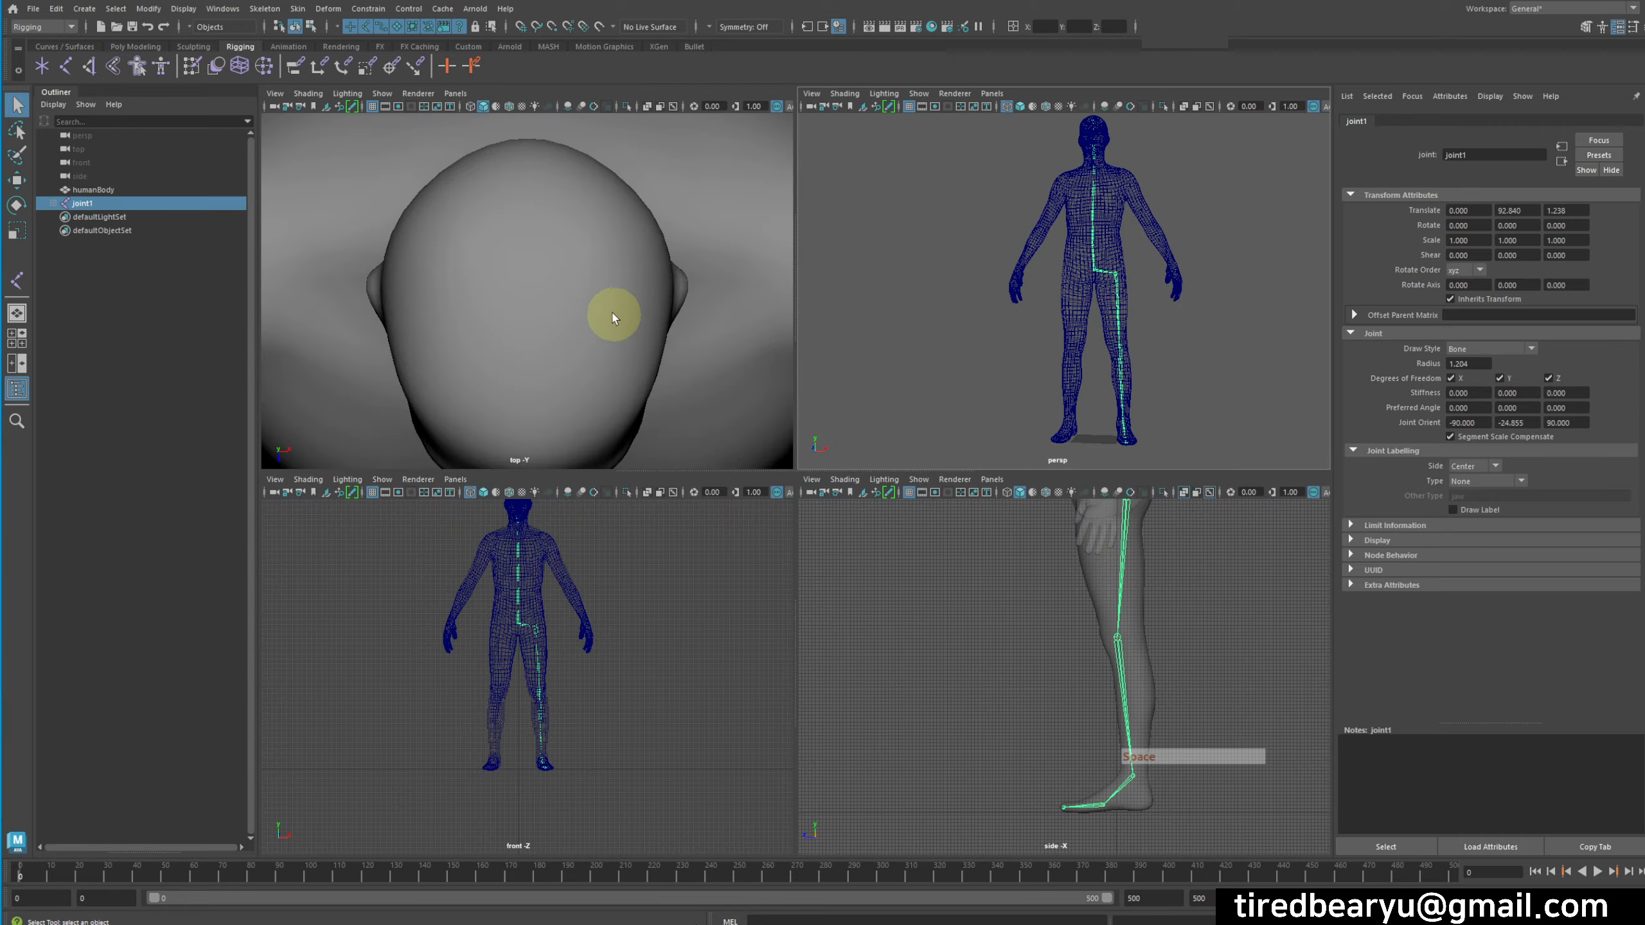
key("space")
right_click_drag(713, 328, 496, 297, "alt")
key("4")
middle_click_drag(1121, 485, 698, 409, "alt")
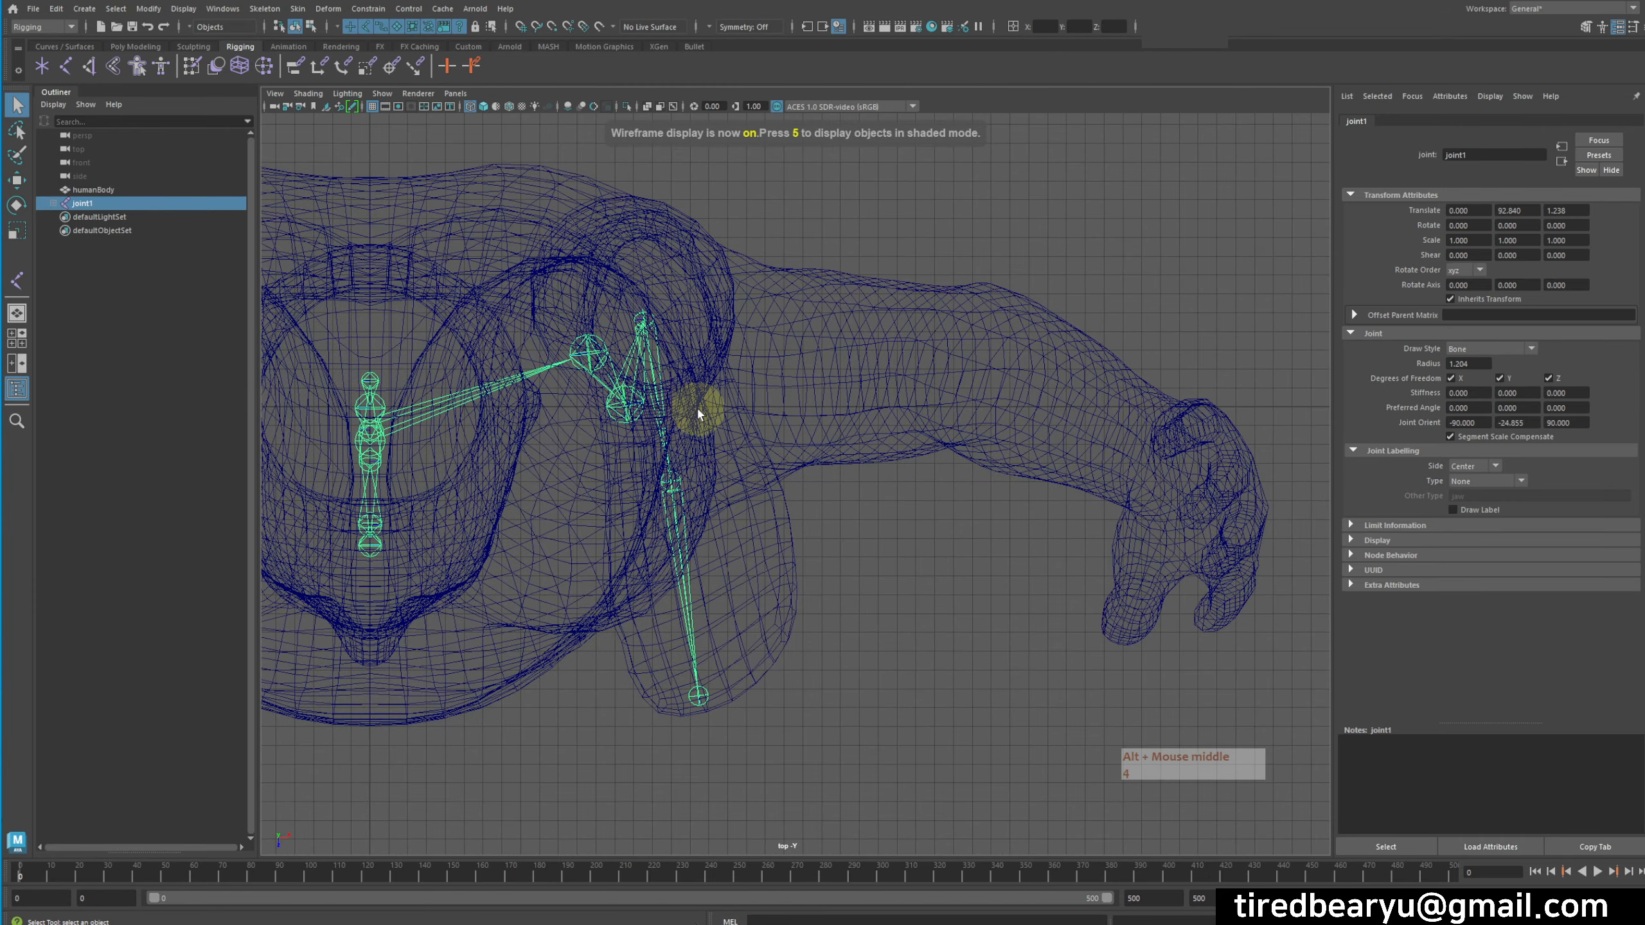
key("y")
left_click(801, 382)
right_click_drag(939, 405, 867, 394, "alt")
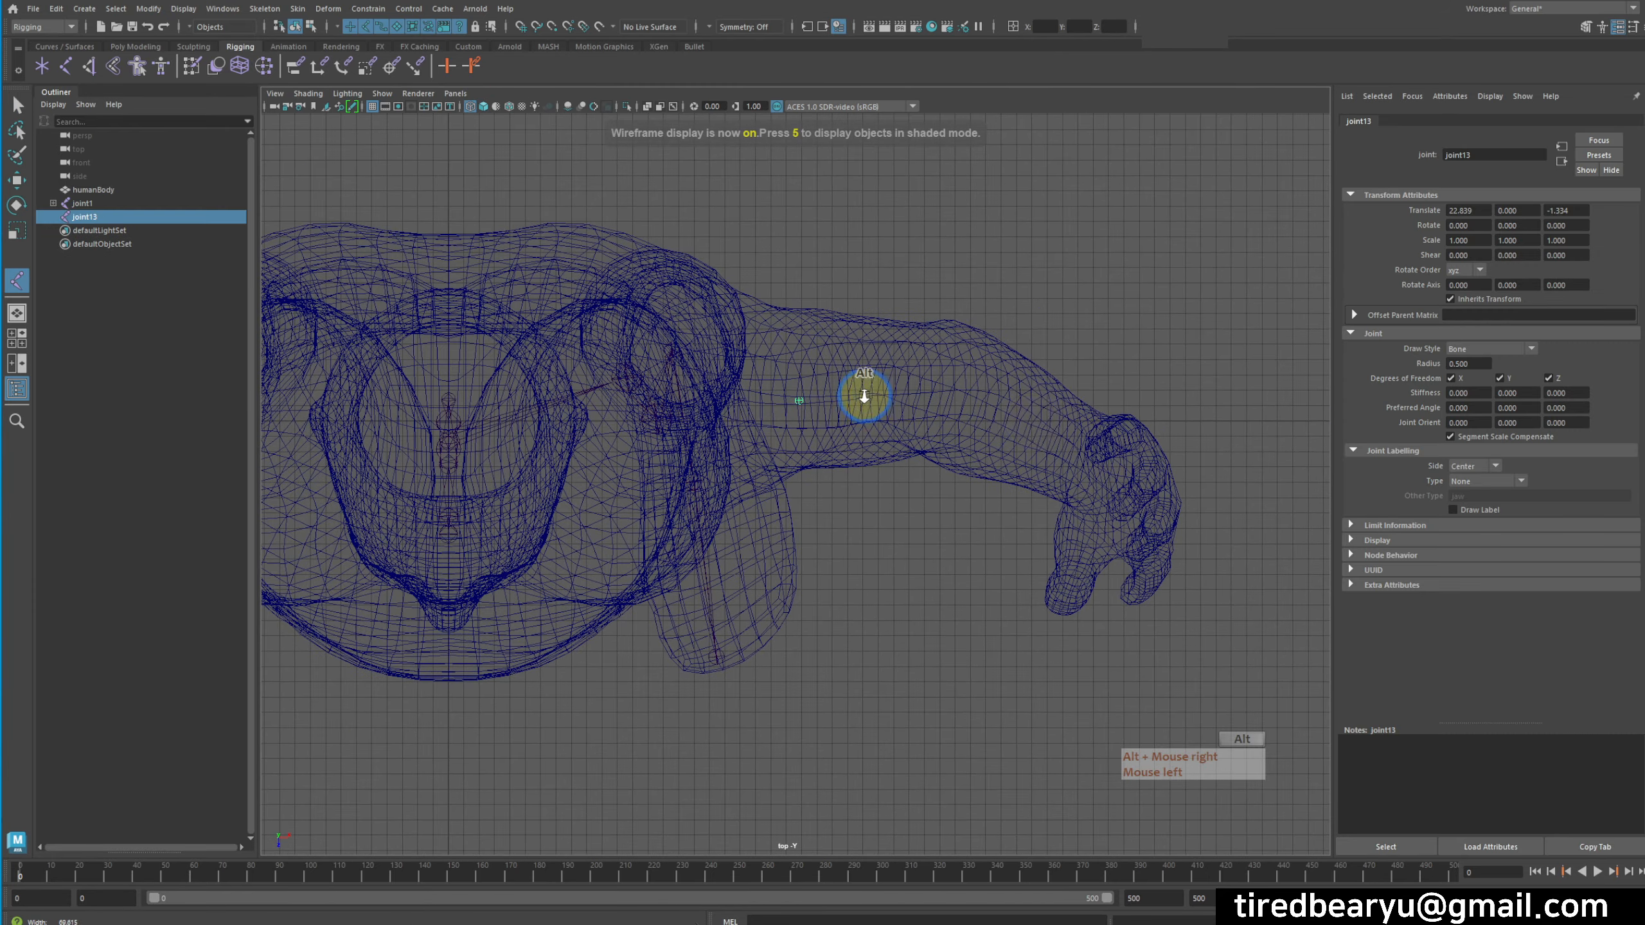
- Extend the arm chain outward in a straight line with three more joints and finish it
middle_click_drag(1033, 422, 759, 408, "alt")
left_click(763, 384, "shift")
left_click(1027, 401, "shift")
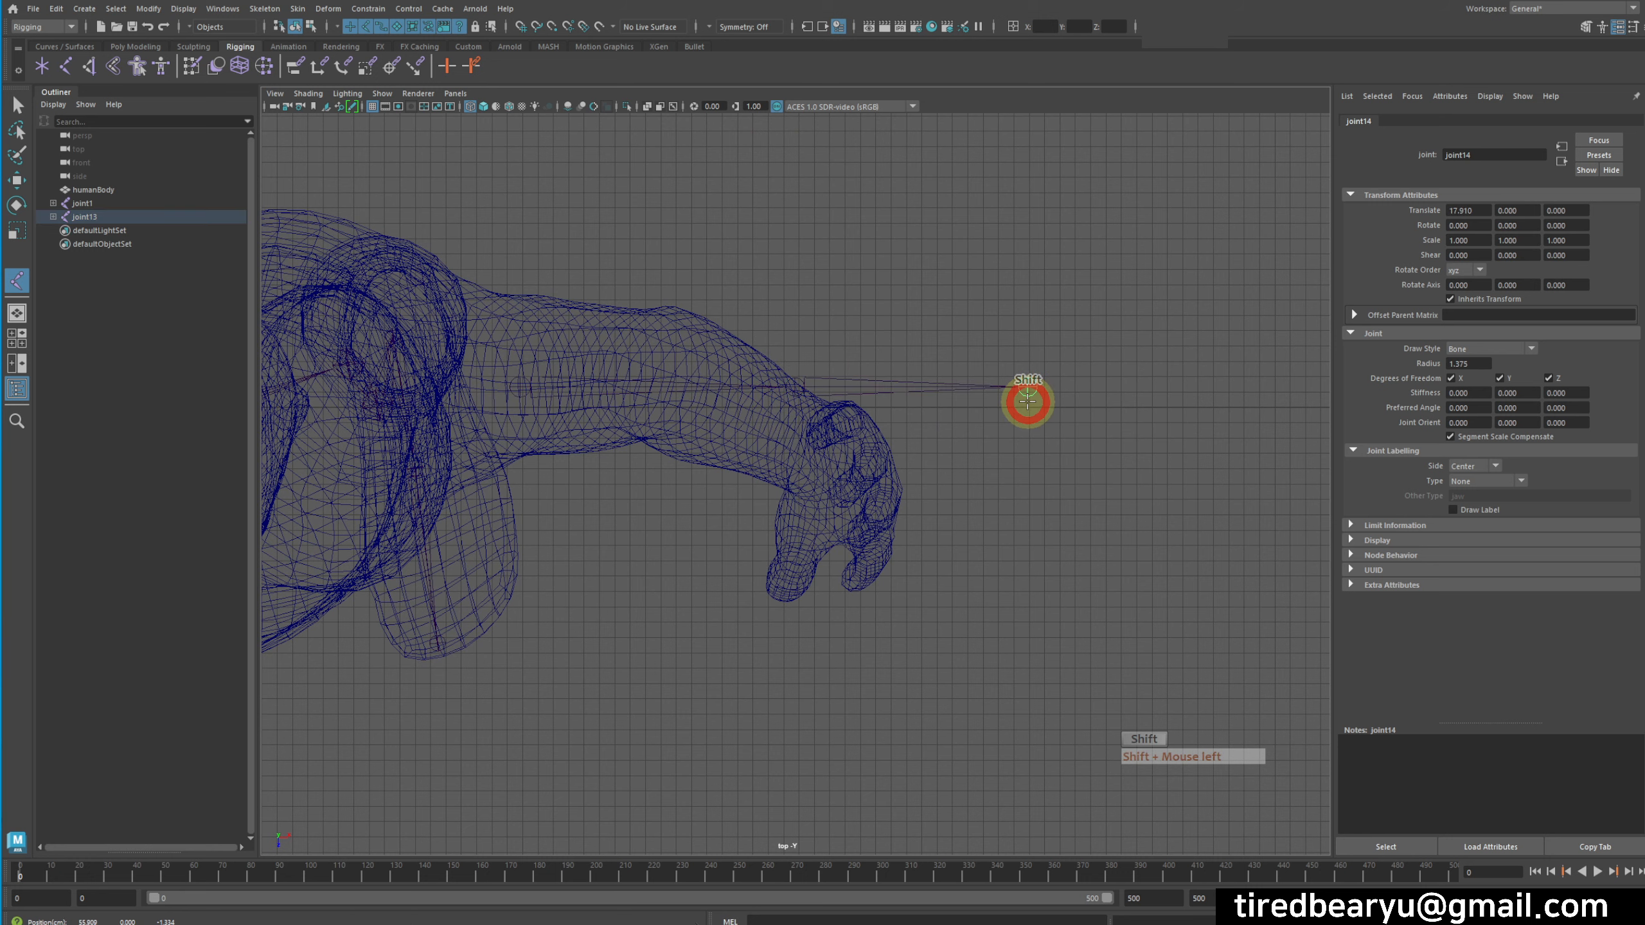
left_click(1120, 389, "shift")
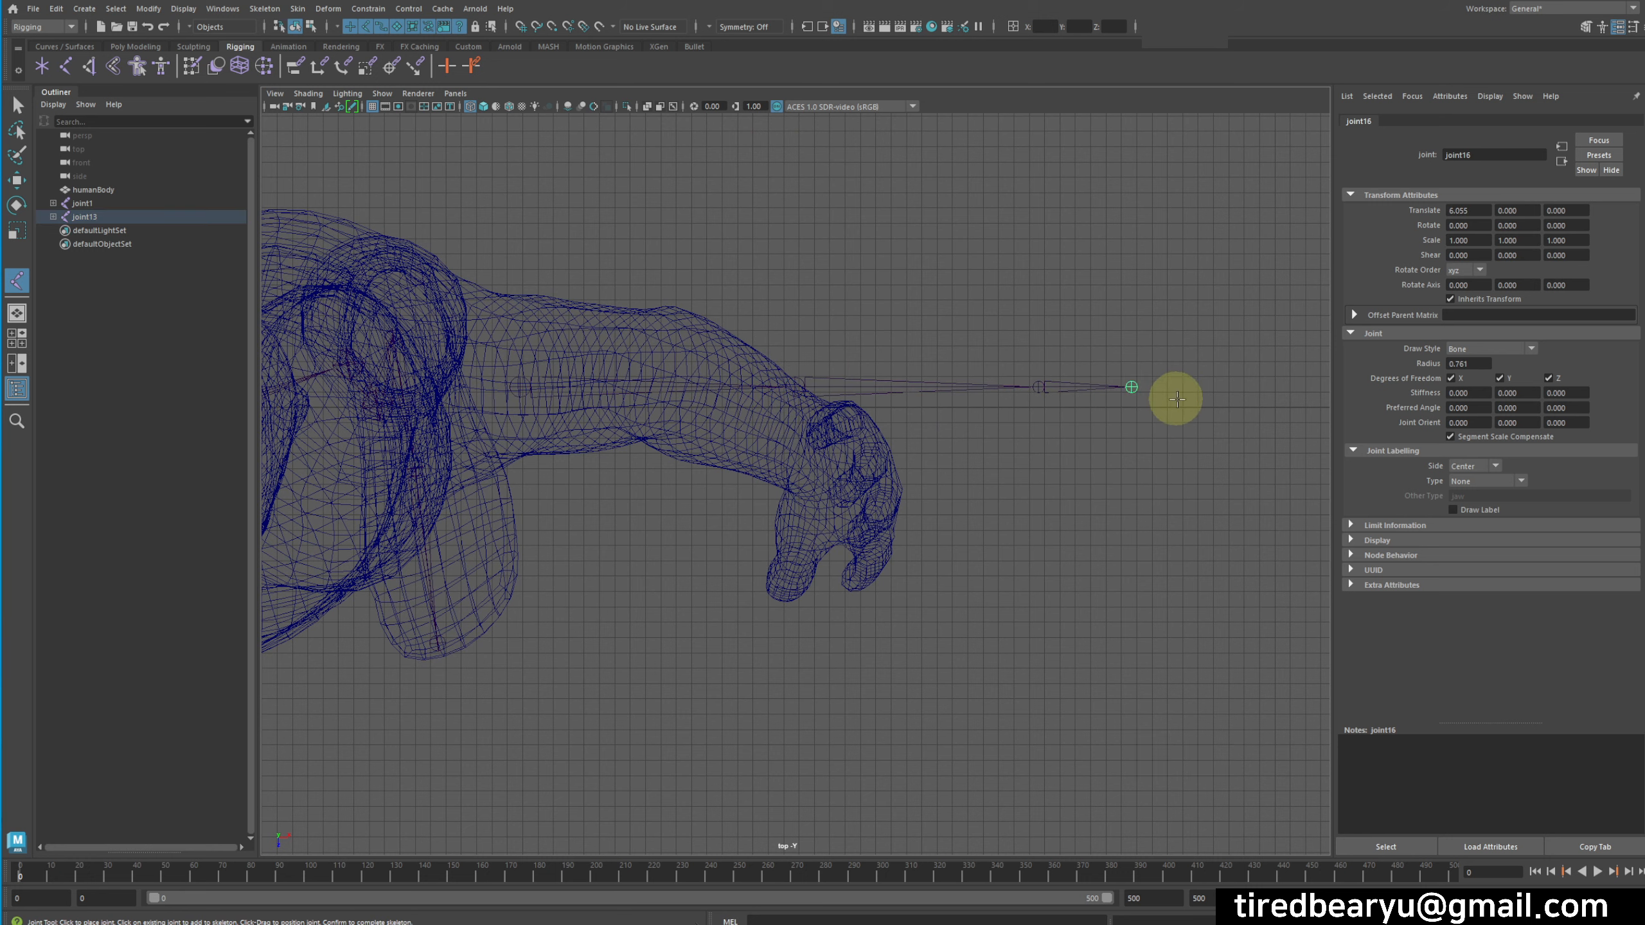
key("Return")
- In the perspective view, raise the arm chain to shoulder height, to about 150 in Translate Y
key("space")
key("space")
key("space")
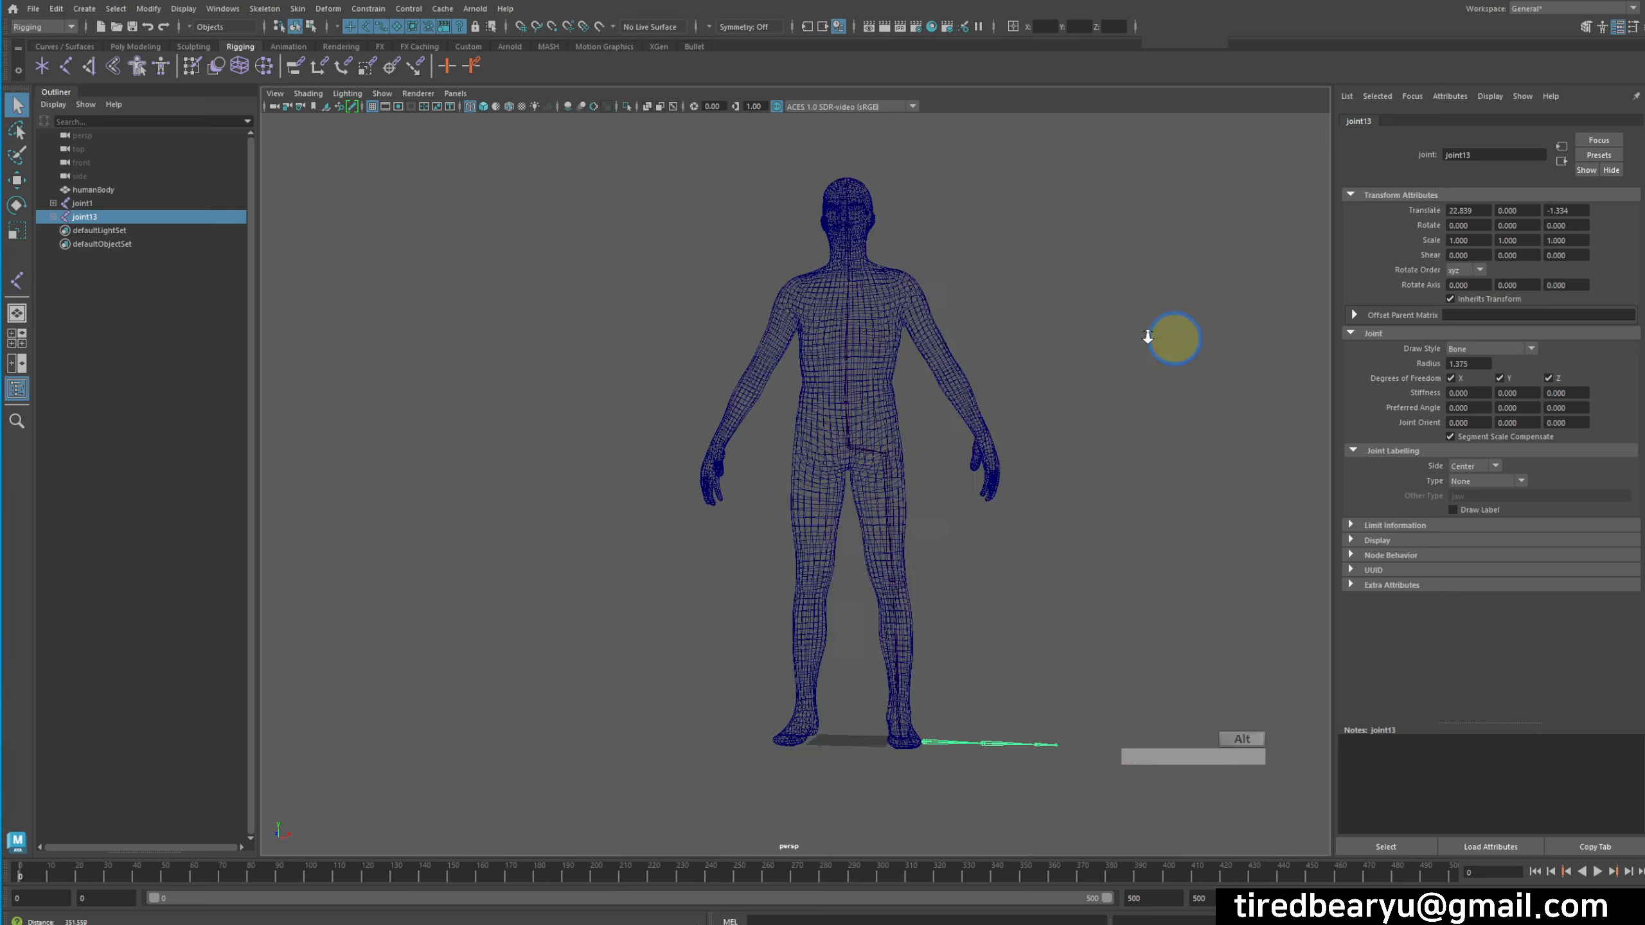
scroll(1068, 370, "down", 3)
key("w")
left_click_drag(871, 558, 880, 521)
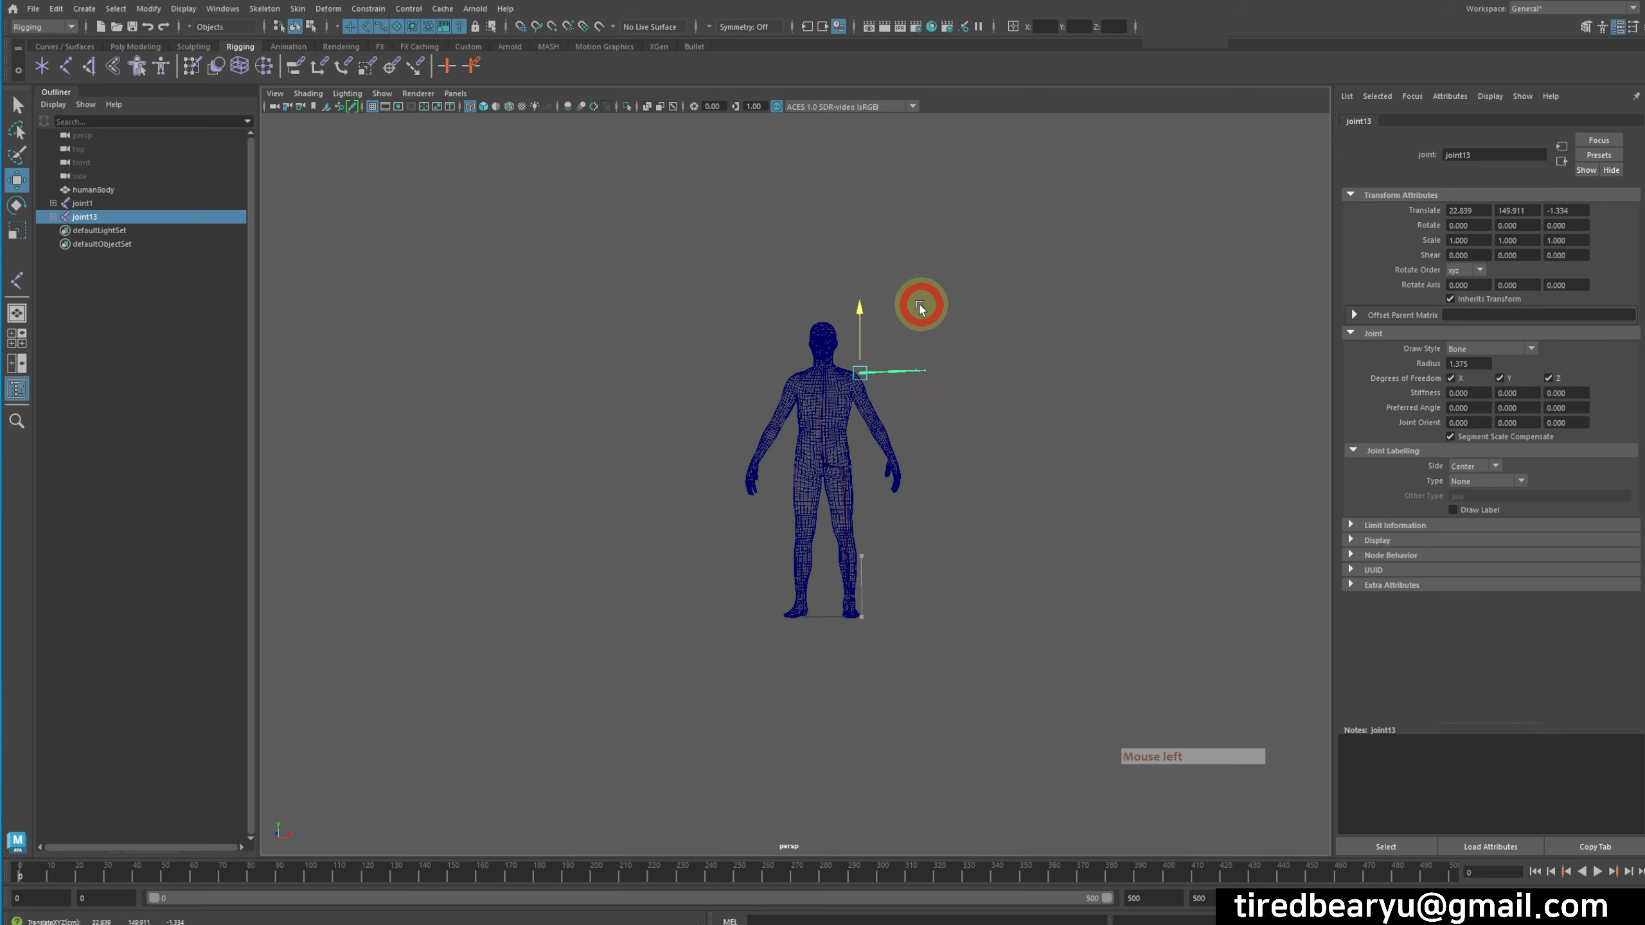
- Move the arm chain's root joint into the left shoulder, to about 16 in Translate X and 143.5 in Translate Y
left_click_drag(920, 304, 922, 313)
key("f")
middle_click_drag(943, 360, 1197, 350, "alt")
right_click_drag(859, 368, 703, 361, "alt")
middle_click_drag(751, 395, 937, 347, "alt")
key("w")
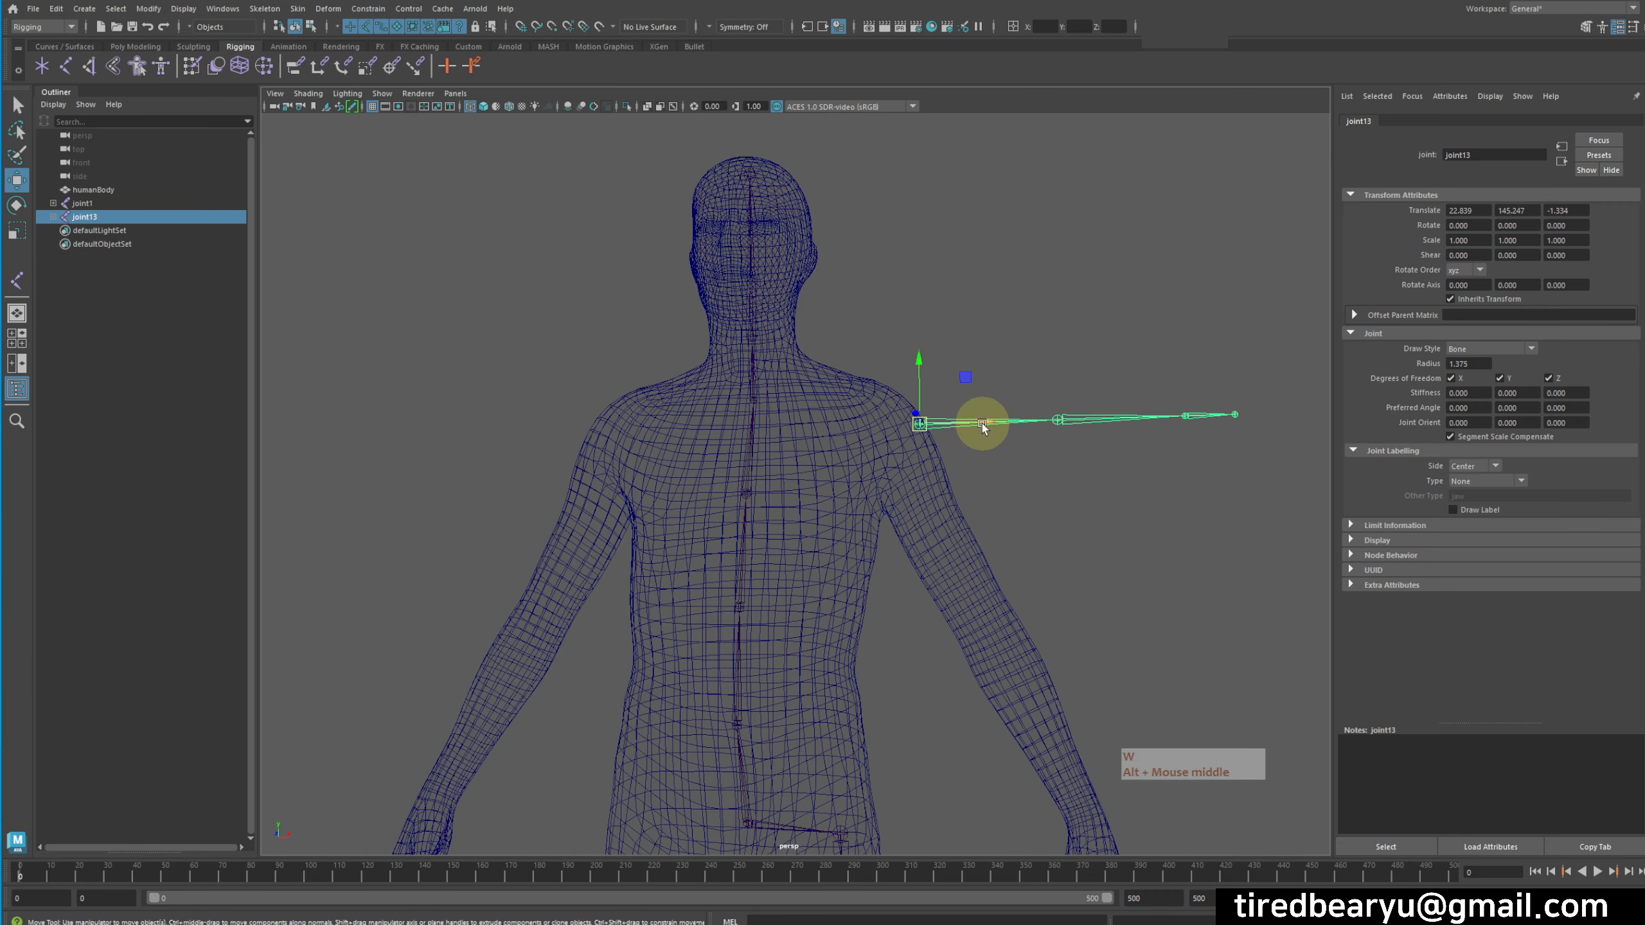
left_click_drag(982, 425, 941, 421)
left_click_drag(869, 354, 869, 366)
right_click_drag(1024, 416, 907, 398, "alt")
middle_click_drag(900, 396, 908, 353, "alt")
left_click_drag(909, 353, 939, 337, "alt")
middle_click_drag(929, 340, 906, 360, "alt")
- Rotate the arm chain down along the left arm to about -58 in Rotate Z and scale it to about 1.71
key("e")
left_click_drag(903, 435, 794, 504, "alt")
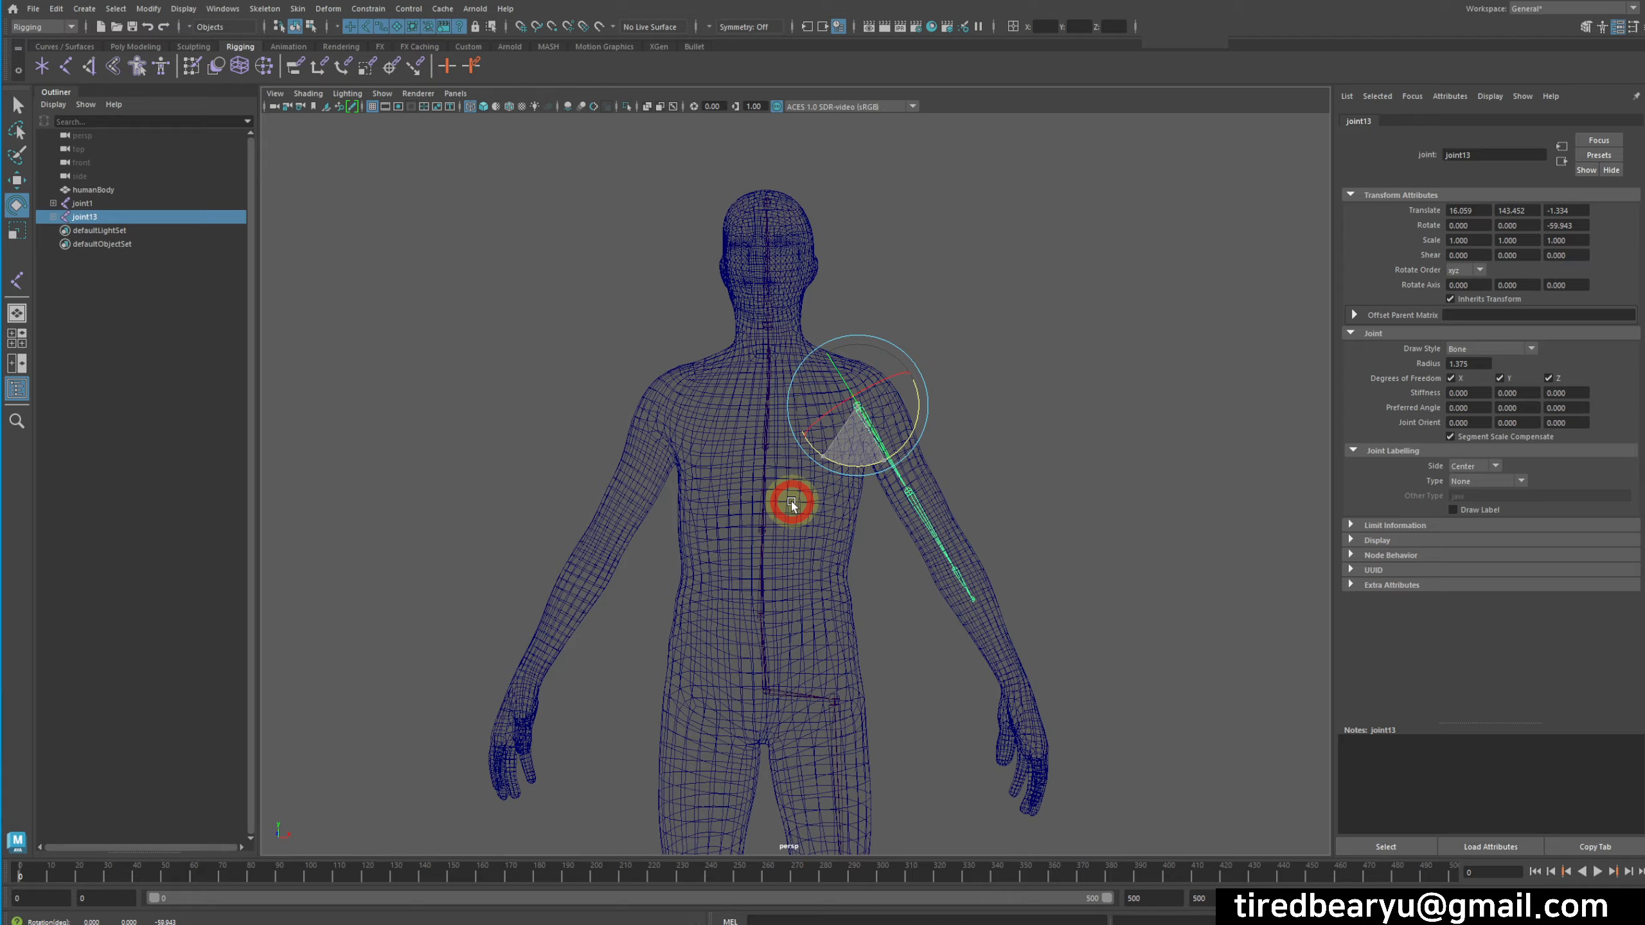
mouse_move(1063, 447)
left_mouse_down("alt")
mouse_move(1076, 445)
mouse_move(889, 467)
mouse_move(1038, 454)
mouse_move(1061, 470)
mouse_move(1043, 449)
left_mouse_up("alt")
key("r")
middle_click_drag(1043, 449, 1260, 452)
left_click_drag(1267, 463, 1186, 469, "alt")
- Rotate the left elbow joint to about -18 in Rotate Y so the forearm chain aligns with the mesh
key("q")
left_click_drag(912, 620, 970, 550)
middle_click_drag(1102, 537, 1102, 454, "alt")
left_click_drag(1102, 452, 1021, 409, "alt")
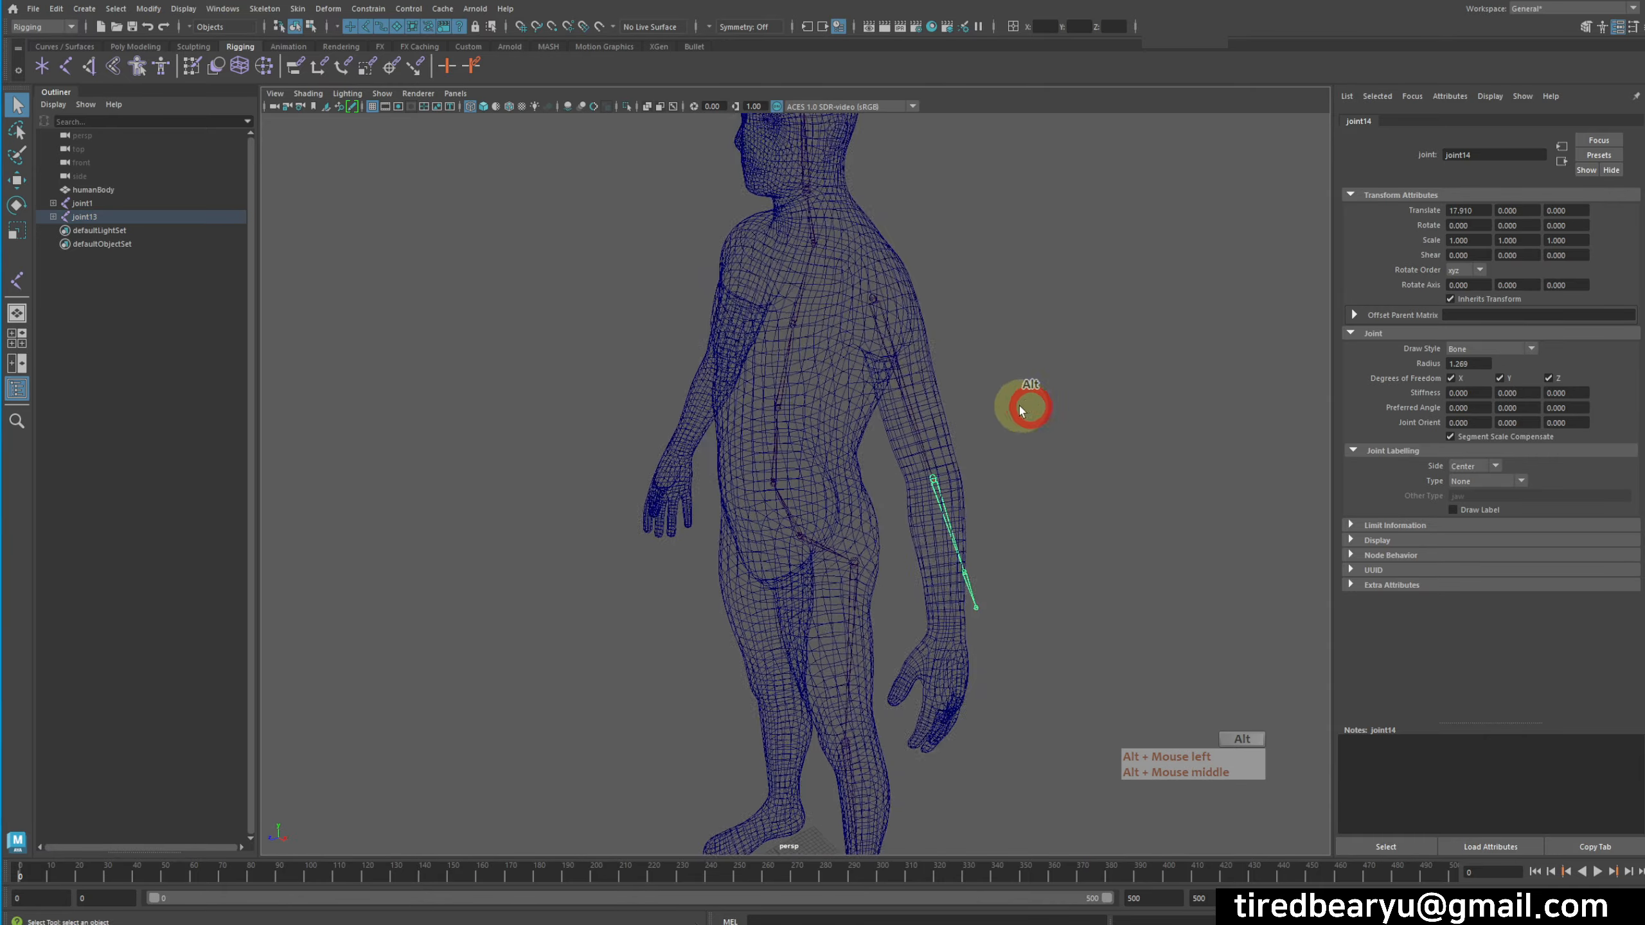
right_click_drag(1021, 409, 1138, 453, "alt")
middle_click_drag(1138, 452, 1123, 396, "alt")
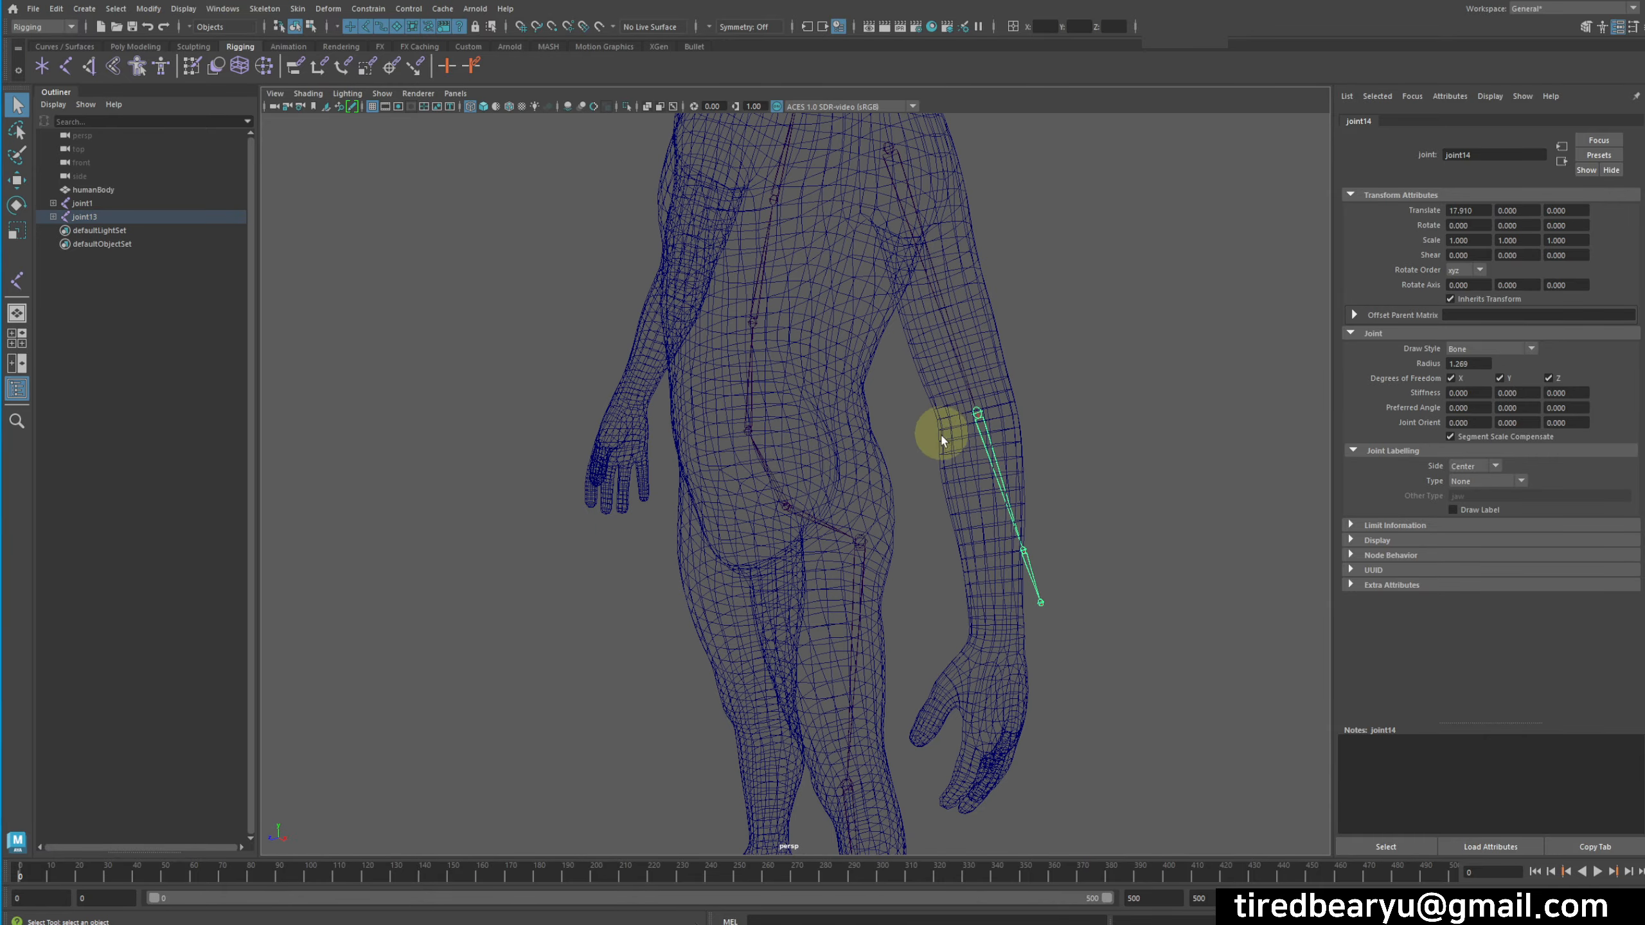
key("e")
left_click_drag(959, 459, 1146, 422)
- Scale the elbow joint to about 1.62 and adjust its bend to about -6.6 in Rotate Y
key("r")
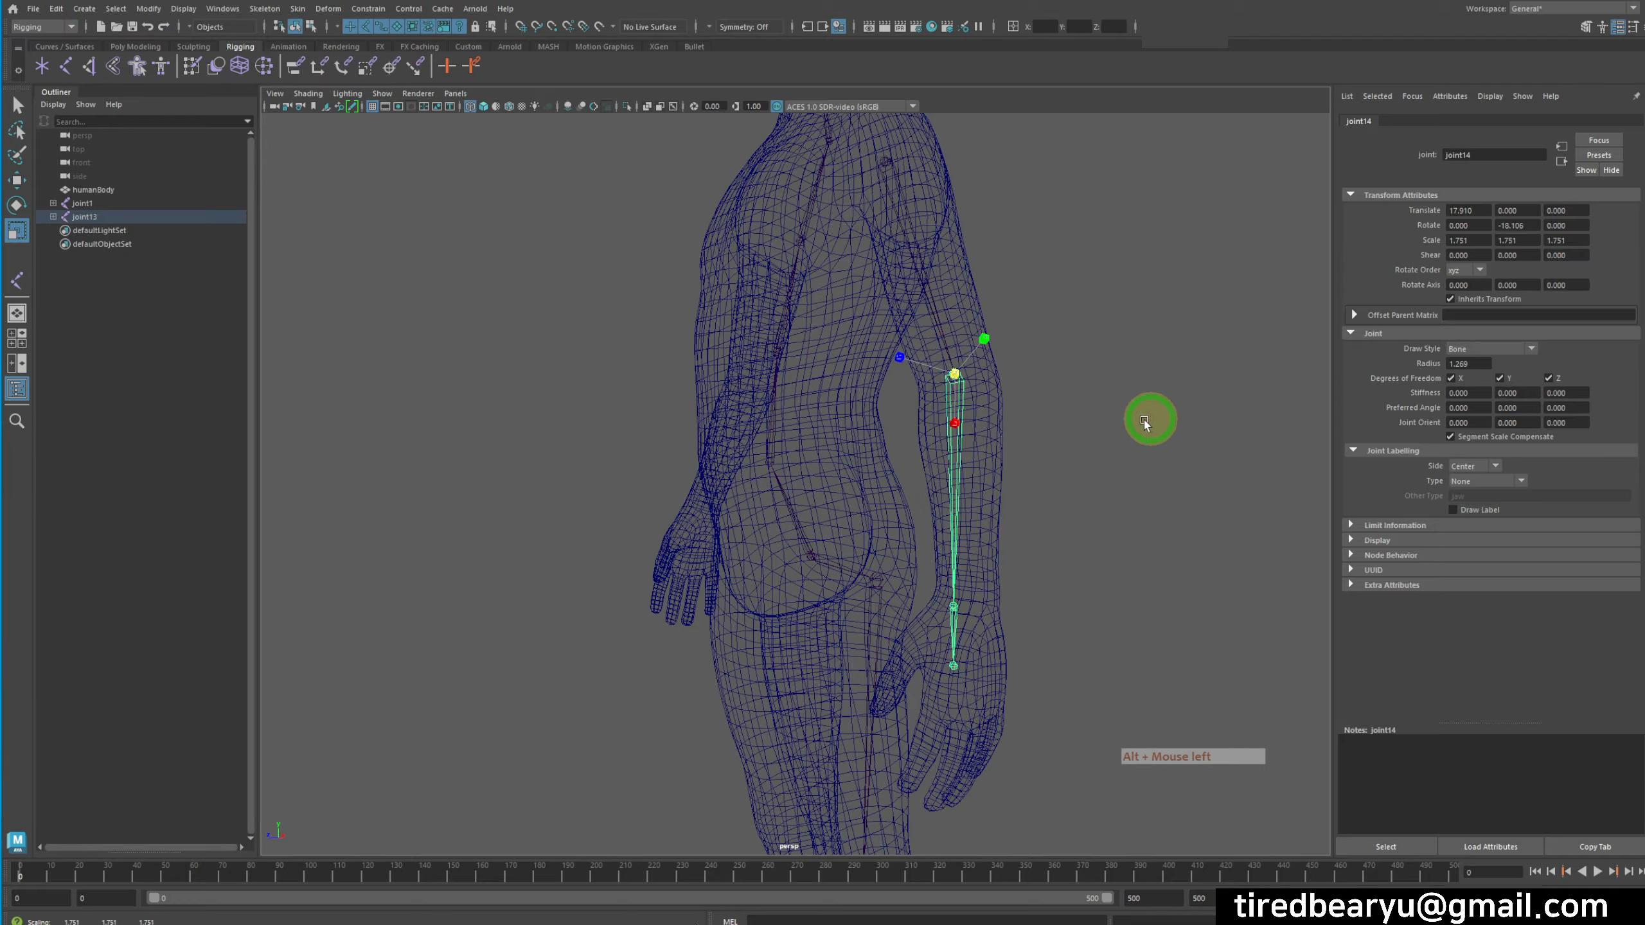
middle_click_drag(1145, 420, 1122, 429)
left_click_drag(1122, 431, 1044, 455, "alt")
key("e")
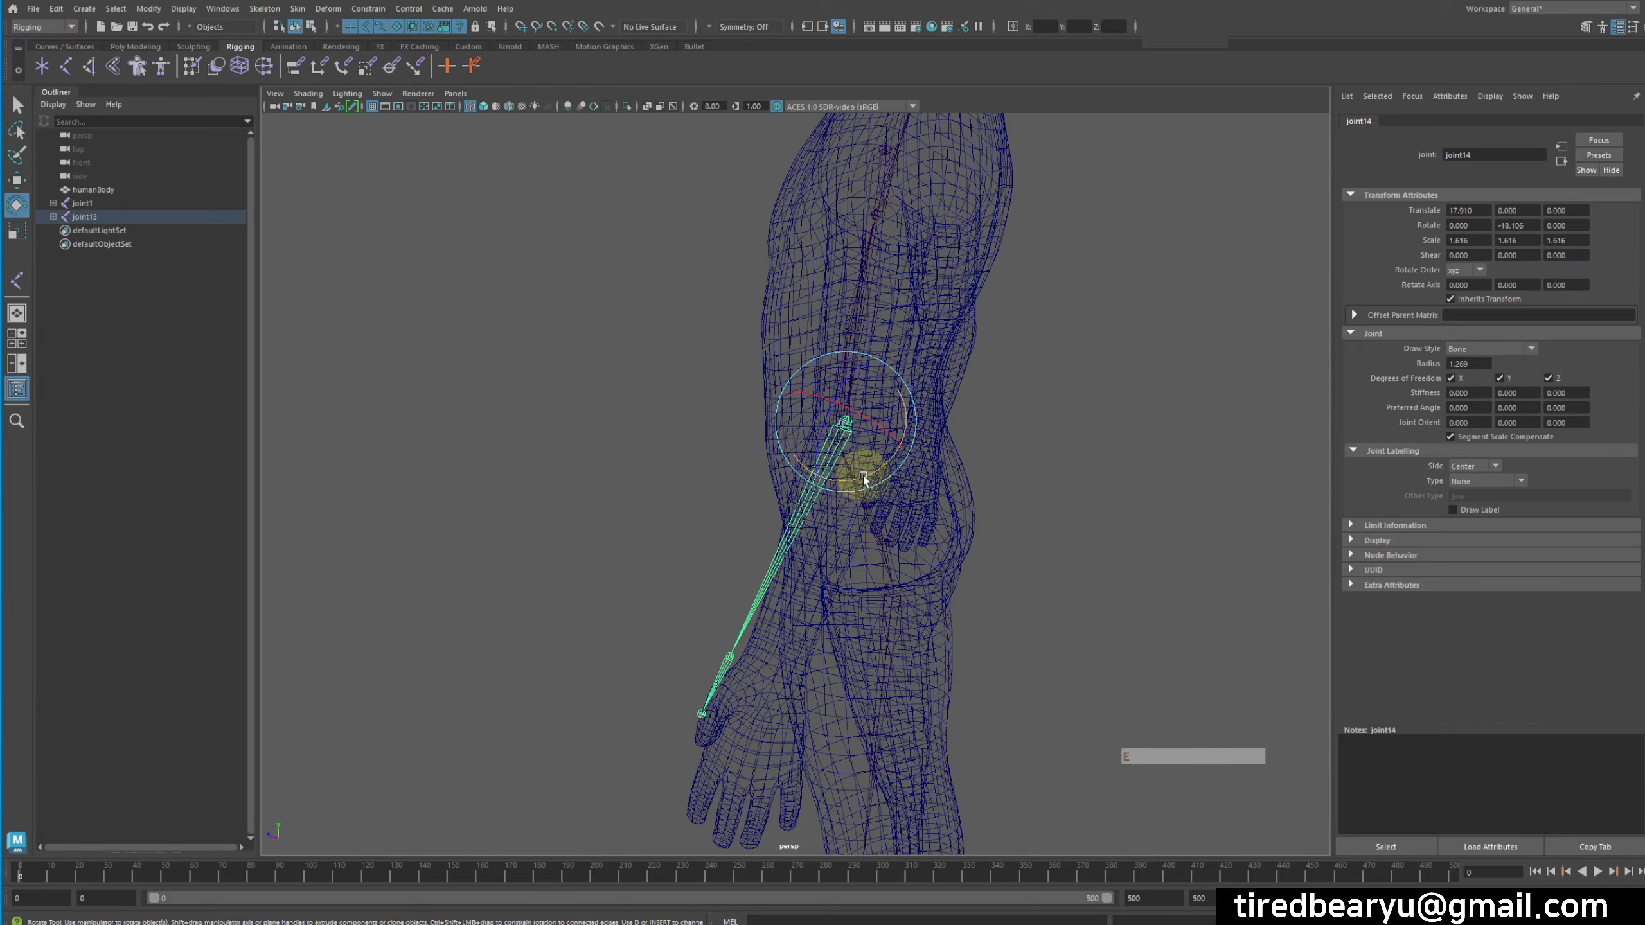
left_click_drag(863, 477, 881, 471)
left_click_drag(881, 475, 1029, 466, "alt")
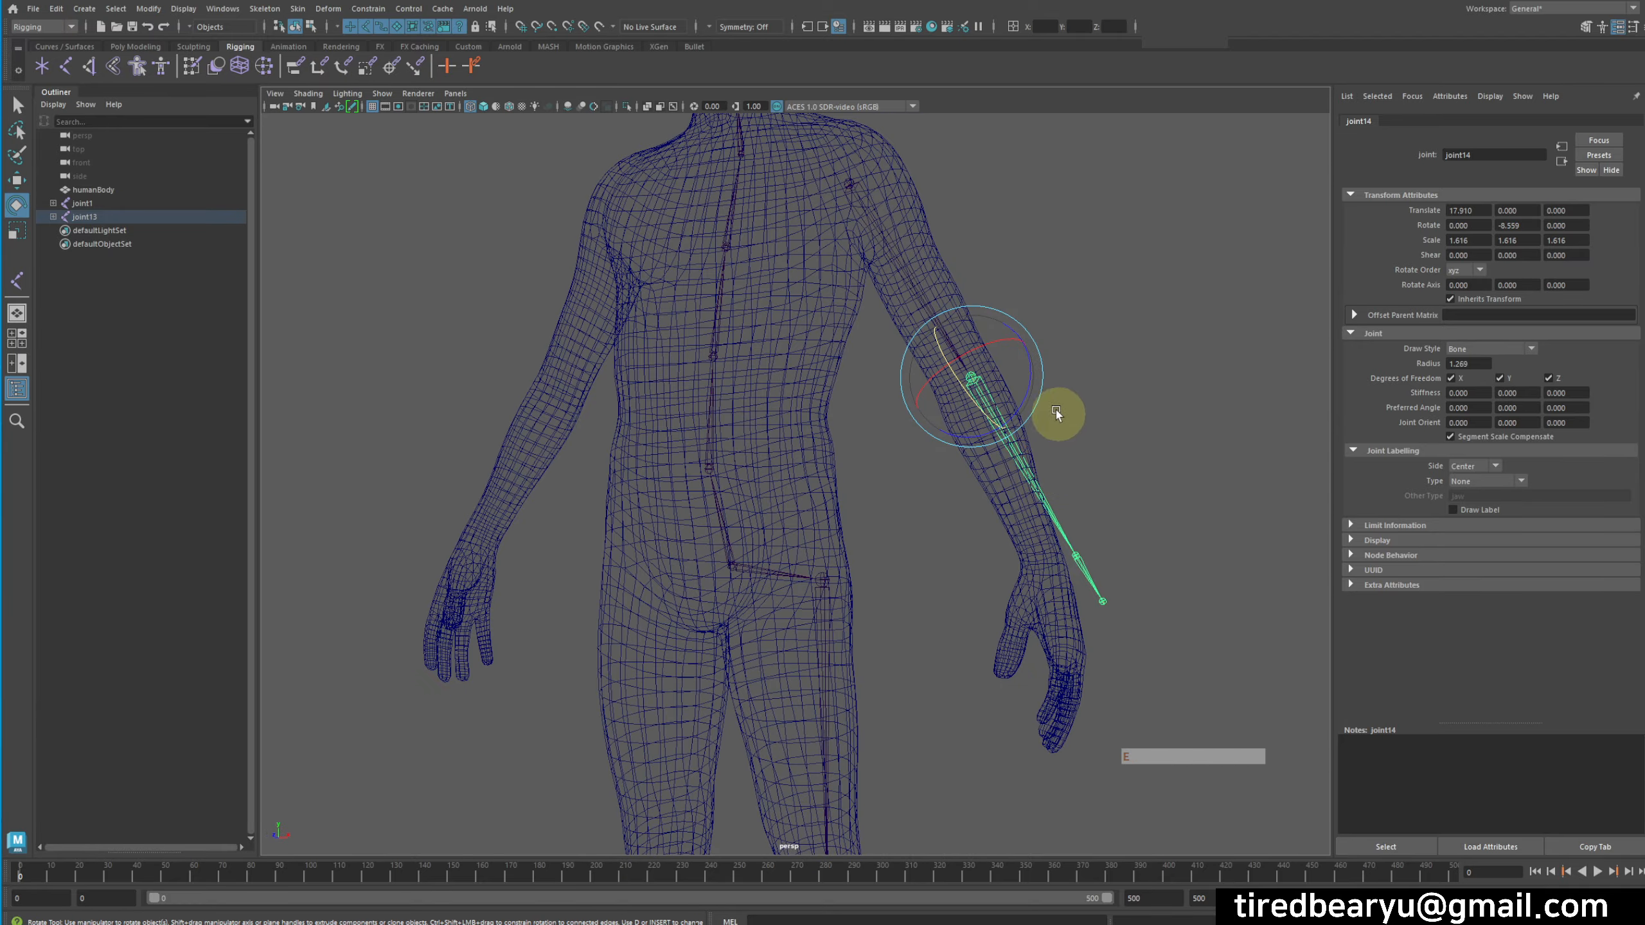
- Refit the shoulder joint to about 17.65 in Translate X, 144.33 in Translate Y and -63.7 in Rotate Z
key("q")
left_click_drag(852, 264, 937, 275)
key("e")
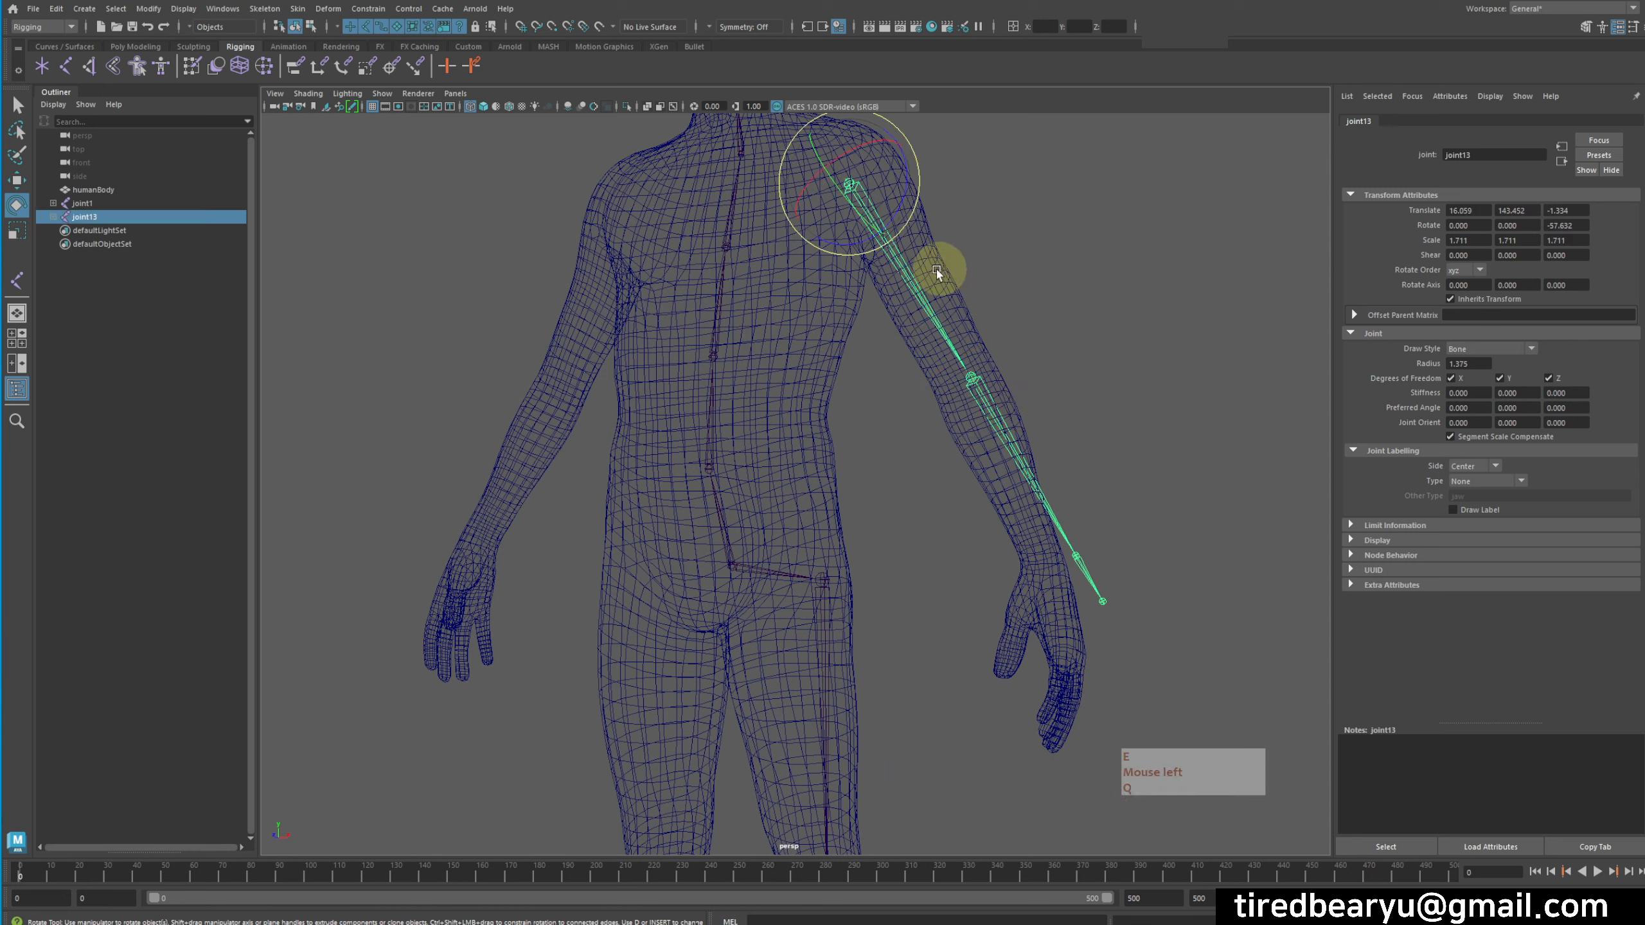
left_click_drag(899, 209, 897, 212)
key("w")
left_click_drag(851, 152, 910, 183)
key("e")
left_click_drag(1043, 225, 981, 242, "alt")
right_click_drag(977, 244, 694, 295, "alt")
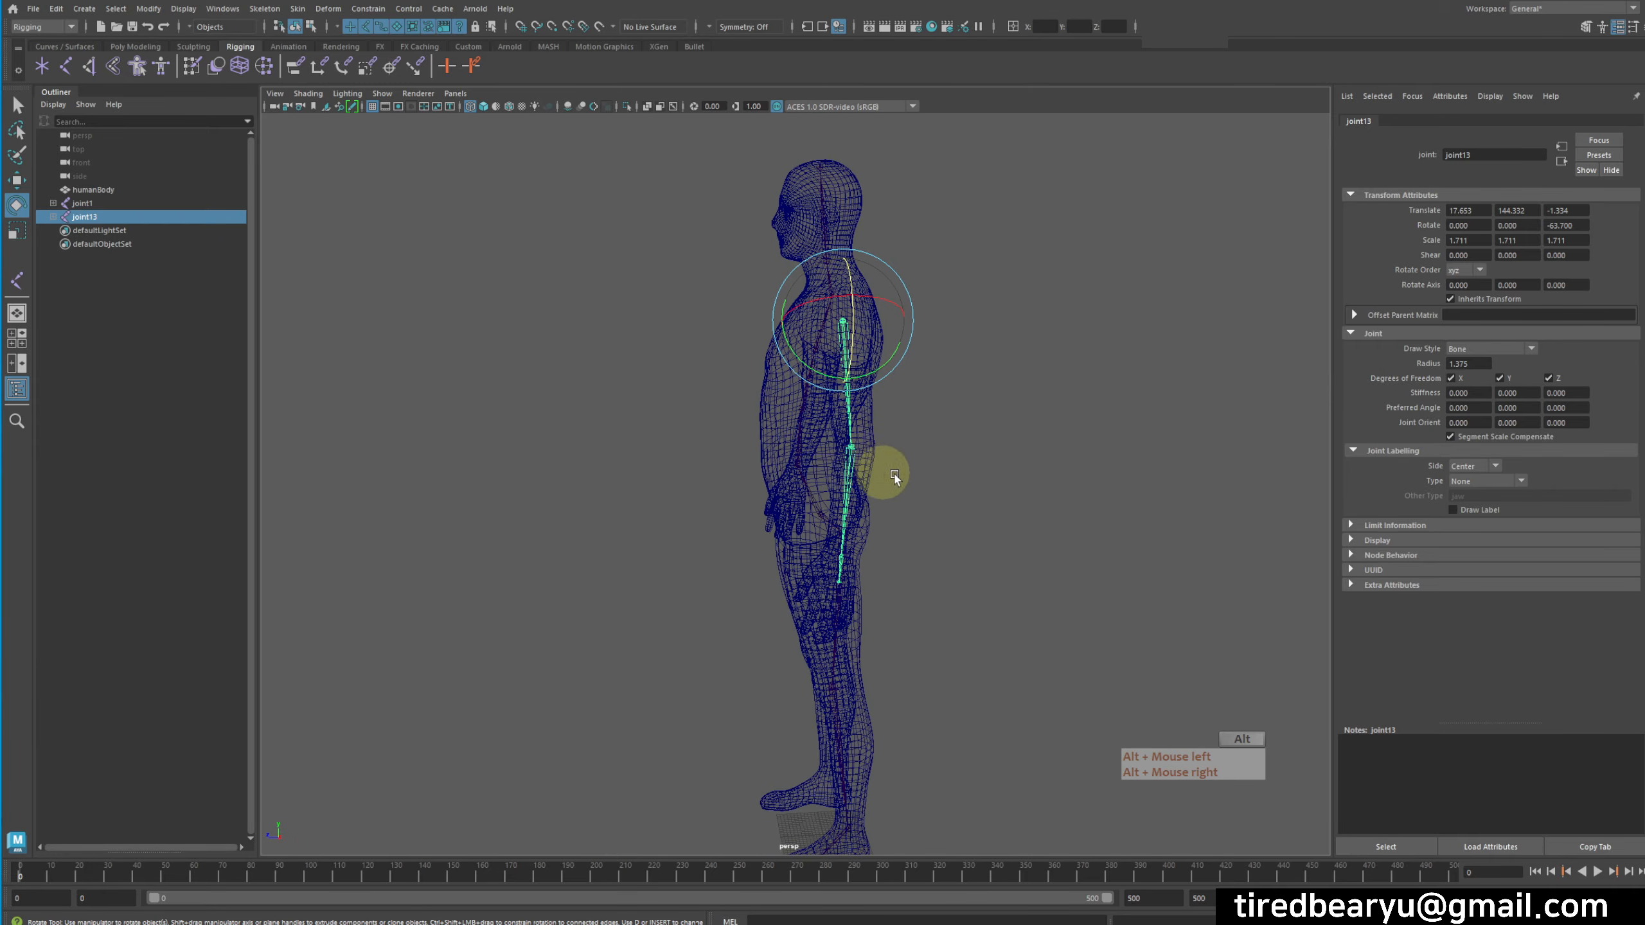
- Fine-tune the elbow joint's rotation and check how the forearm chain follows the arm mesh
left_click_drag(881, 471, 948, 507, "alt")
left_click(940, 467)
key("e")
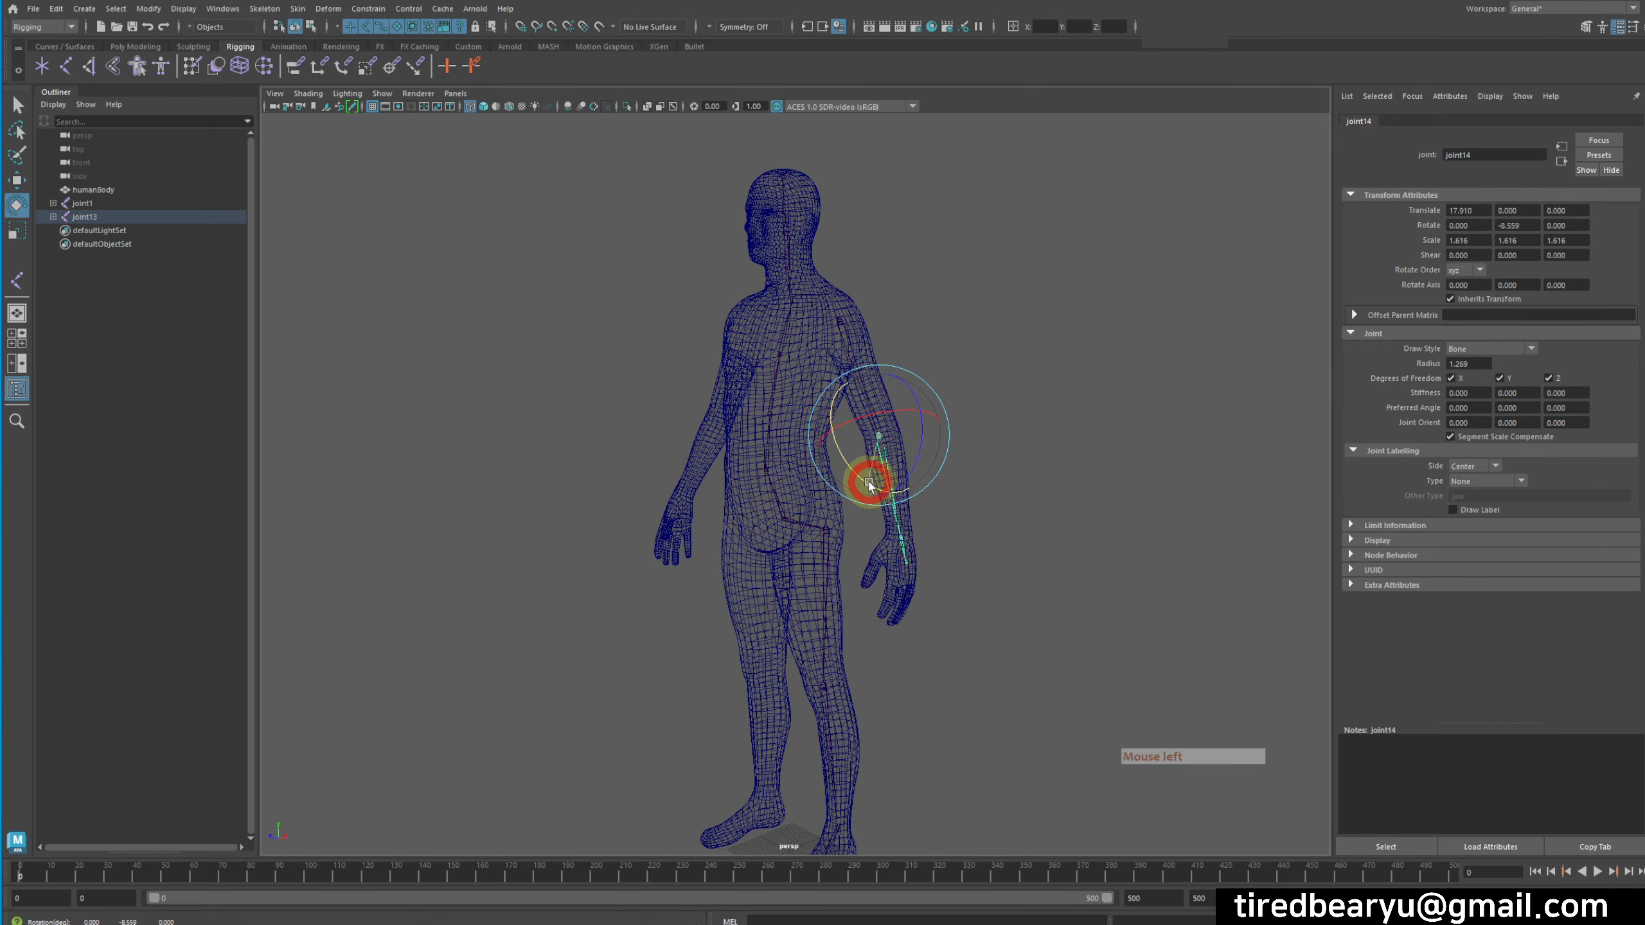
key("q")
left_click_drag(1039, 489, 1076, 462, "alt")
- Freeze the transformations of the whole left arm chain from its shoulder joint
left_click(897, 388)
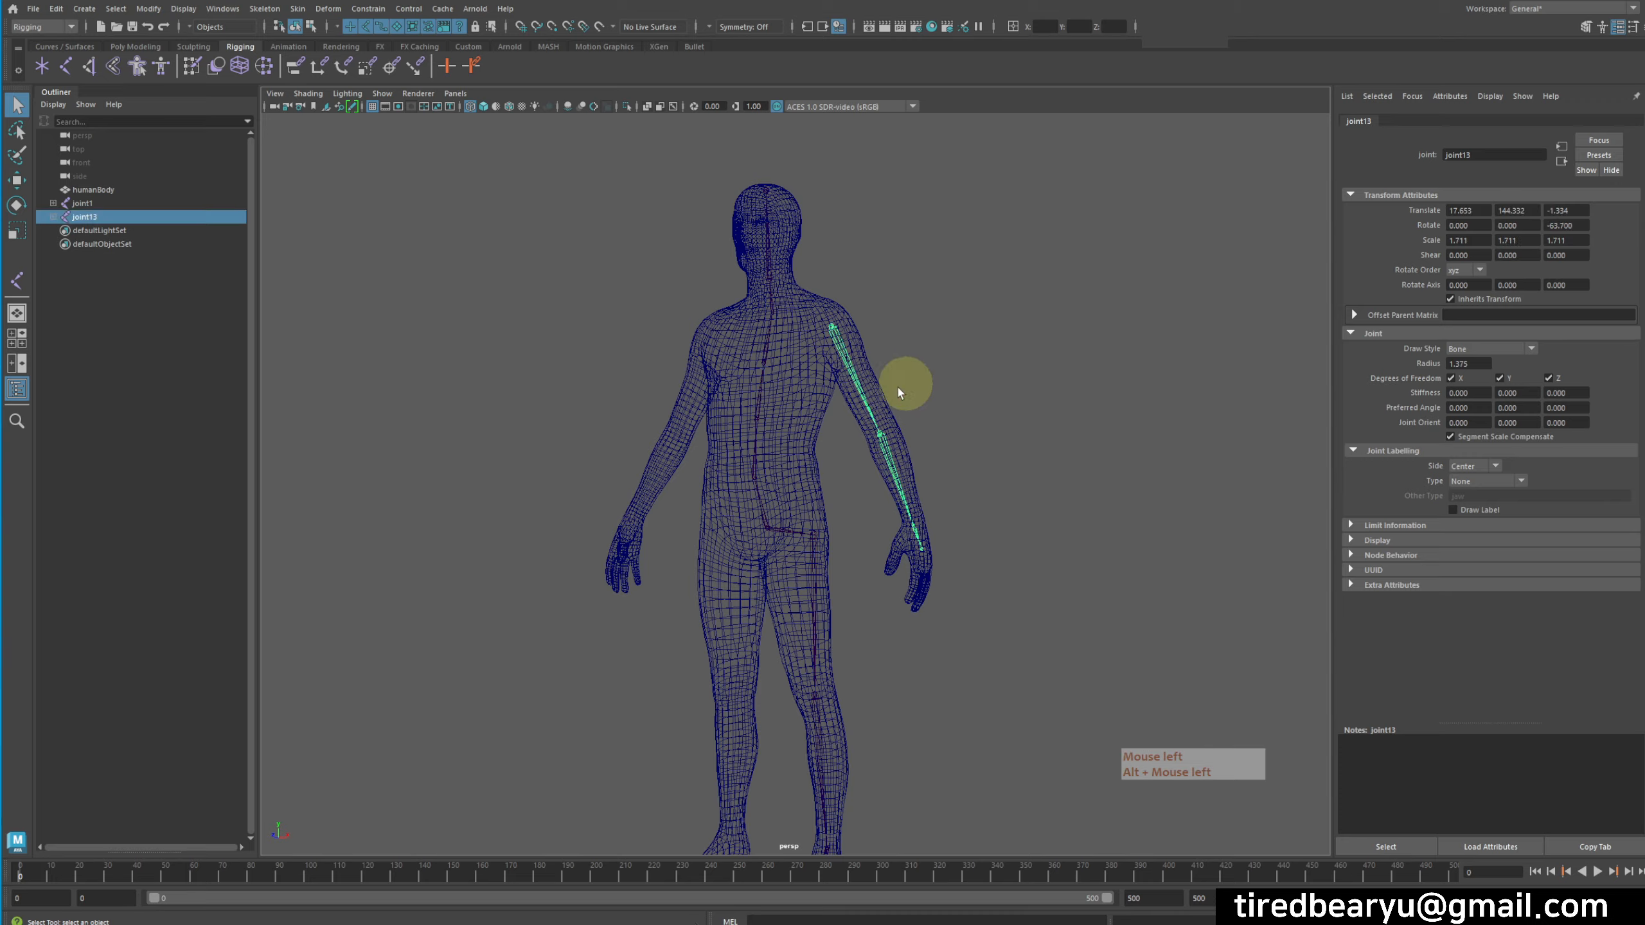
middle_click_drag(730, 359, 825, 353, "alt")
right_click_drag(826, 355, 977, 250, "alt")
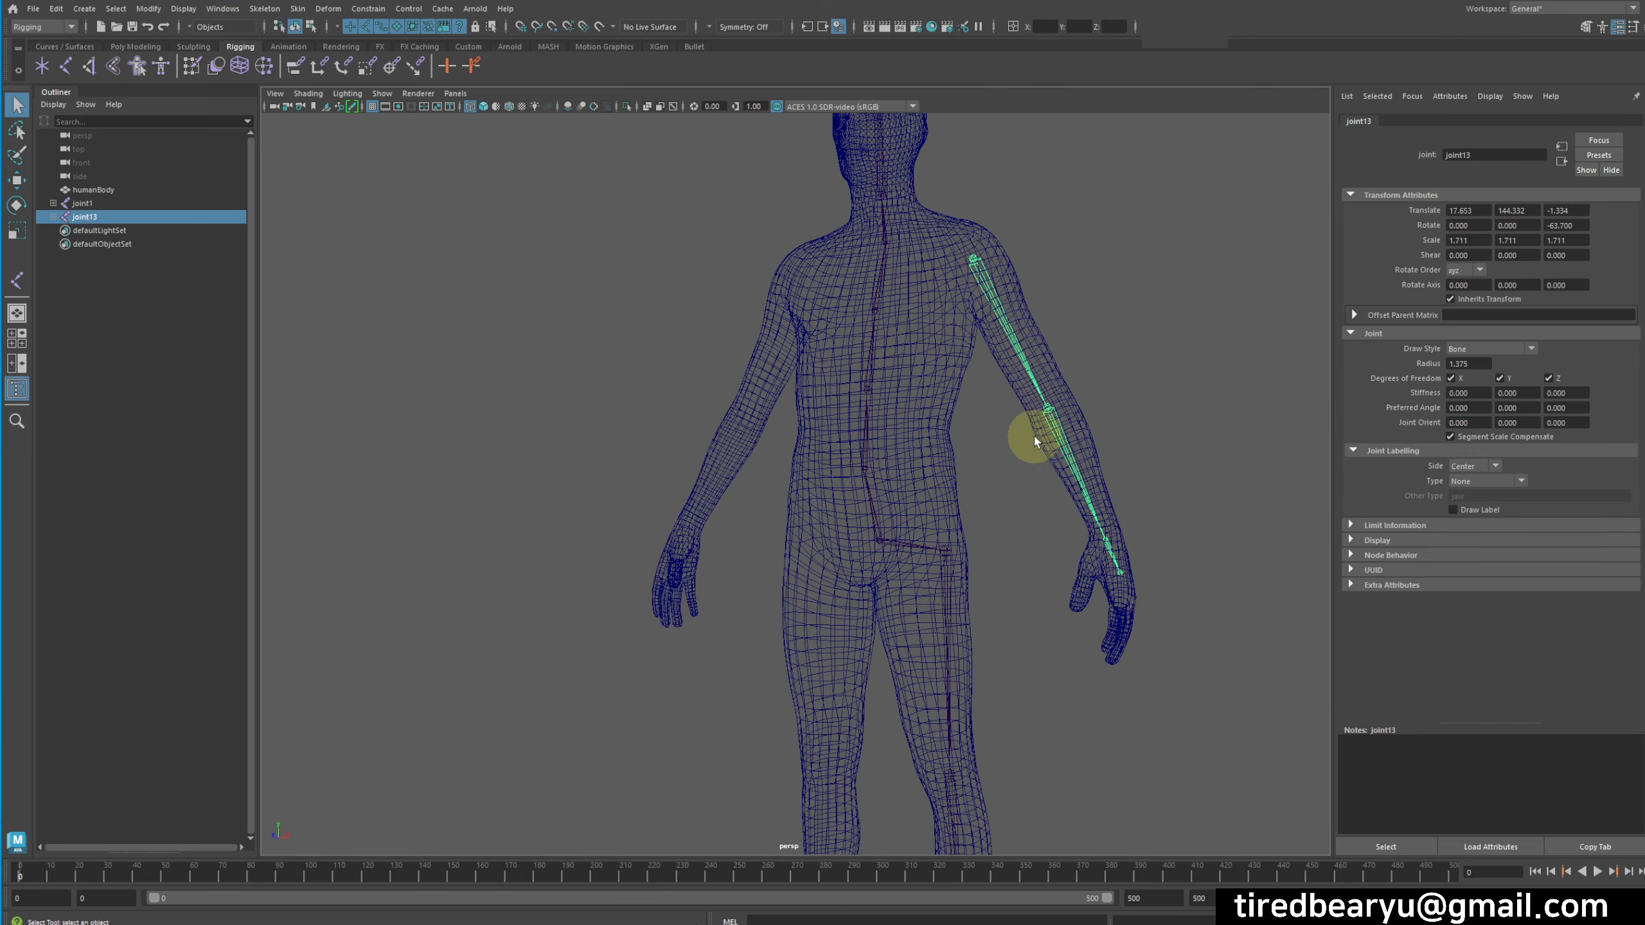
right_click_drag(1044, 426, 1062, 430, "alt")
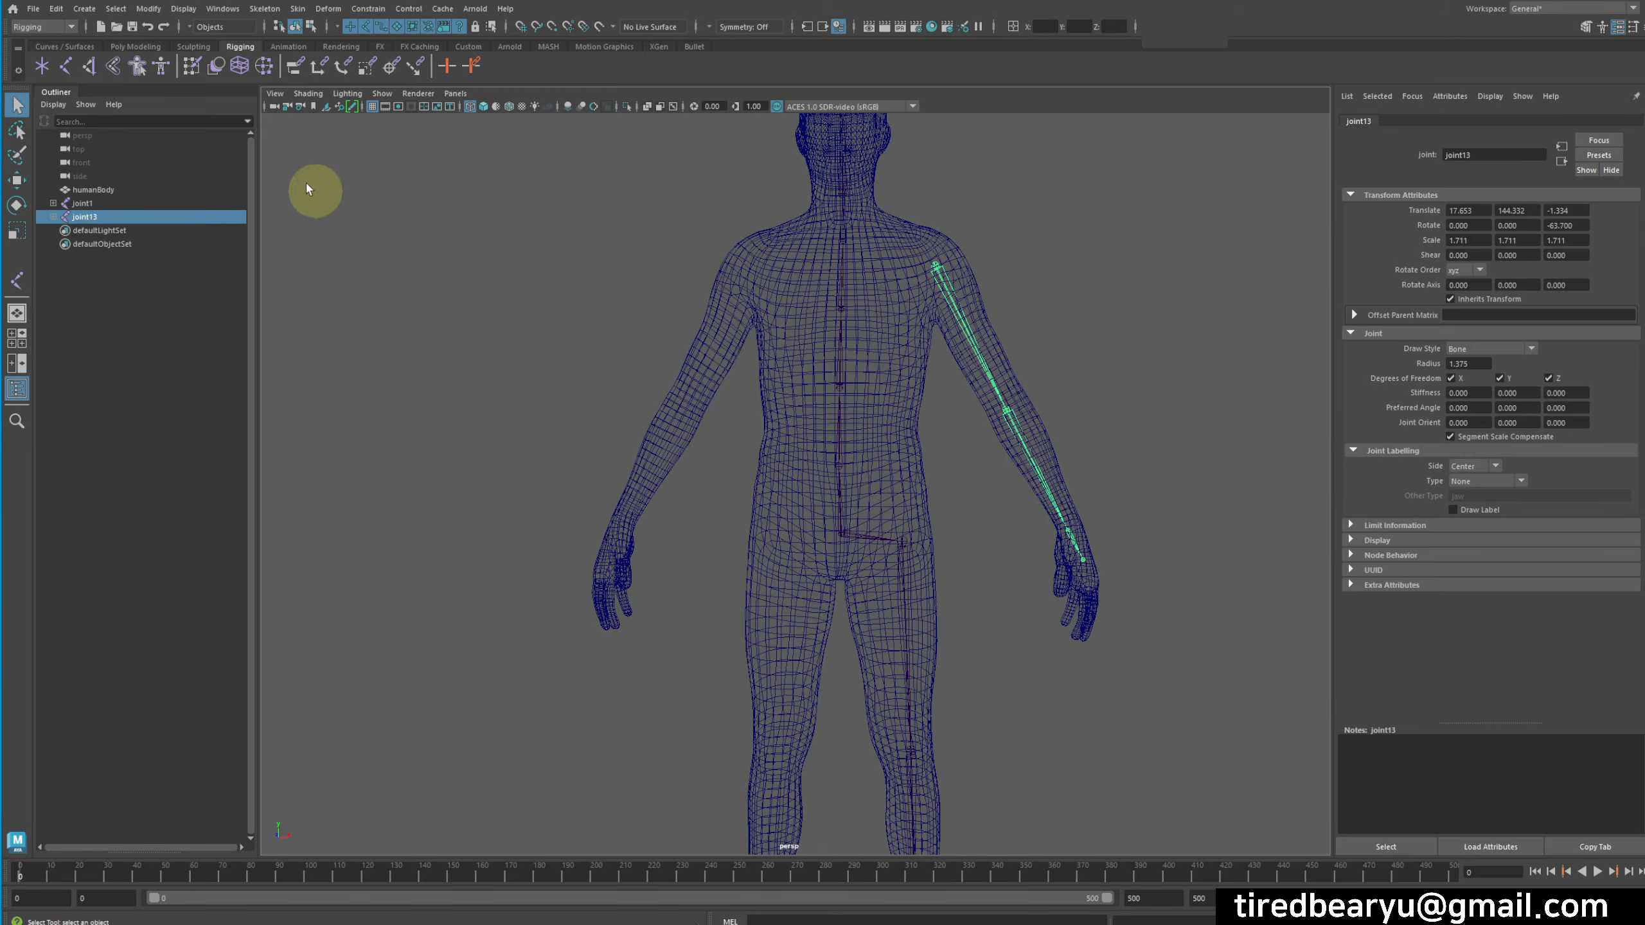
left_click(1641, 150)
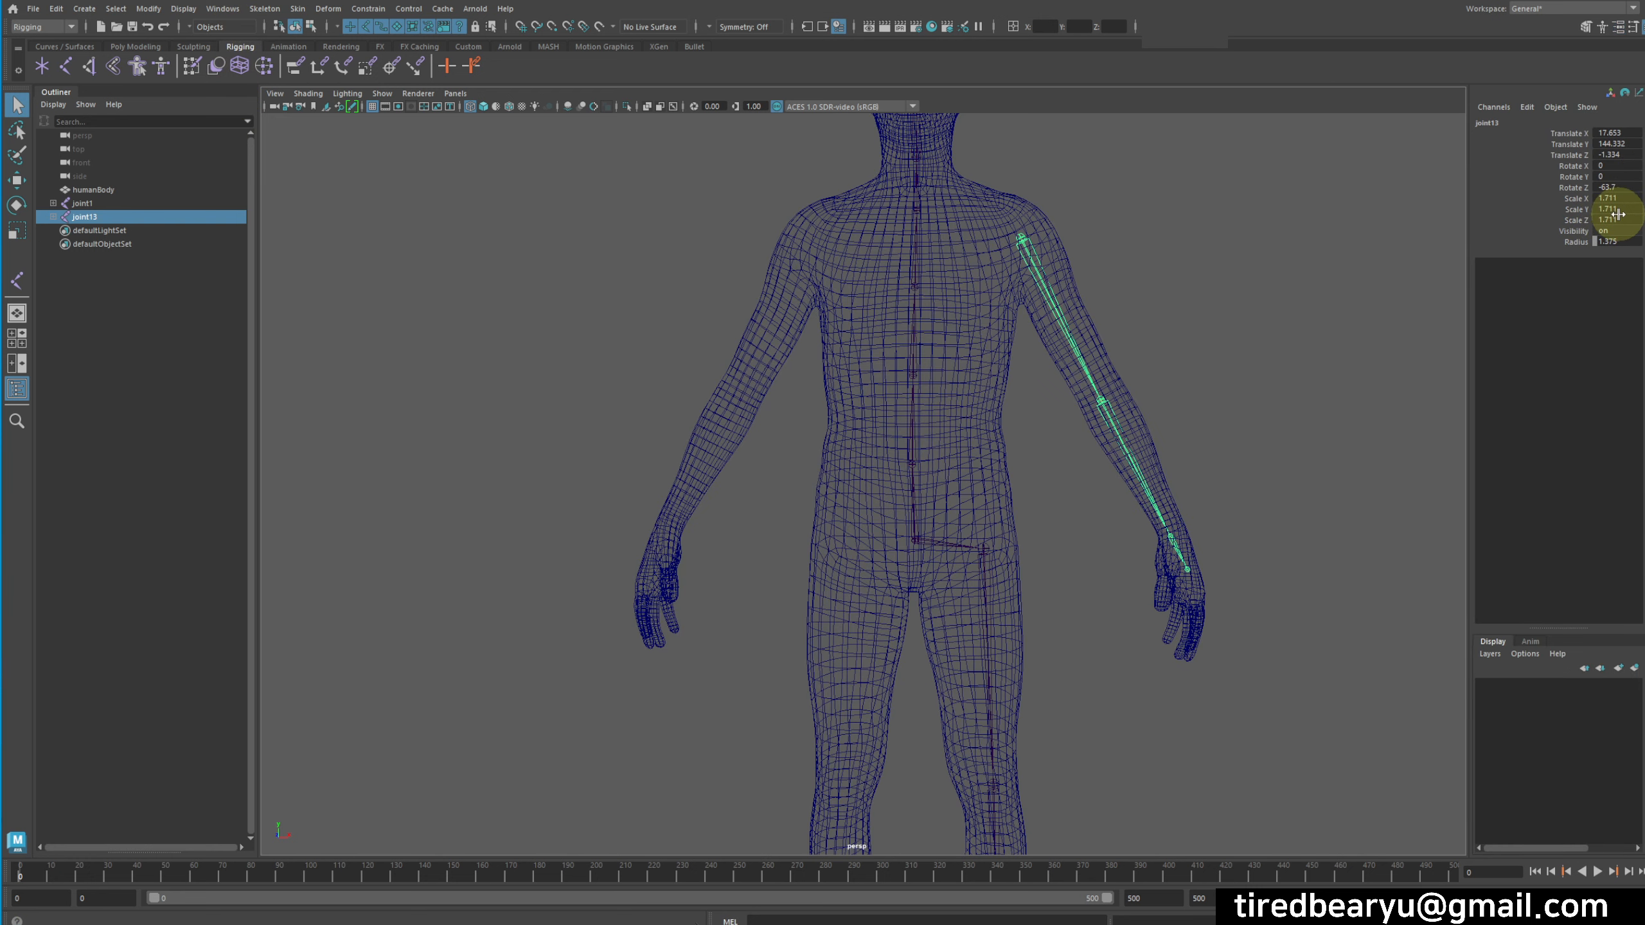
left_click(157, 14)
left_click(184, 65)
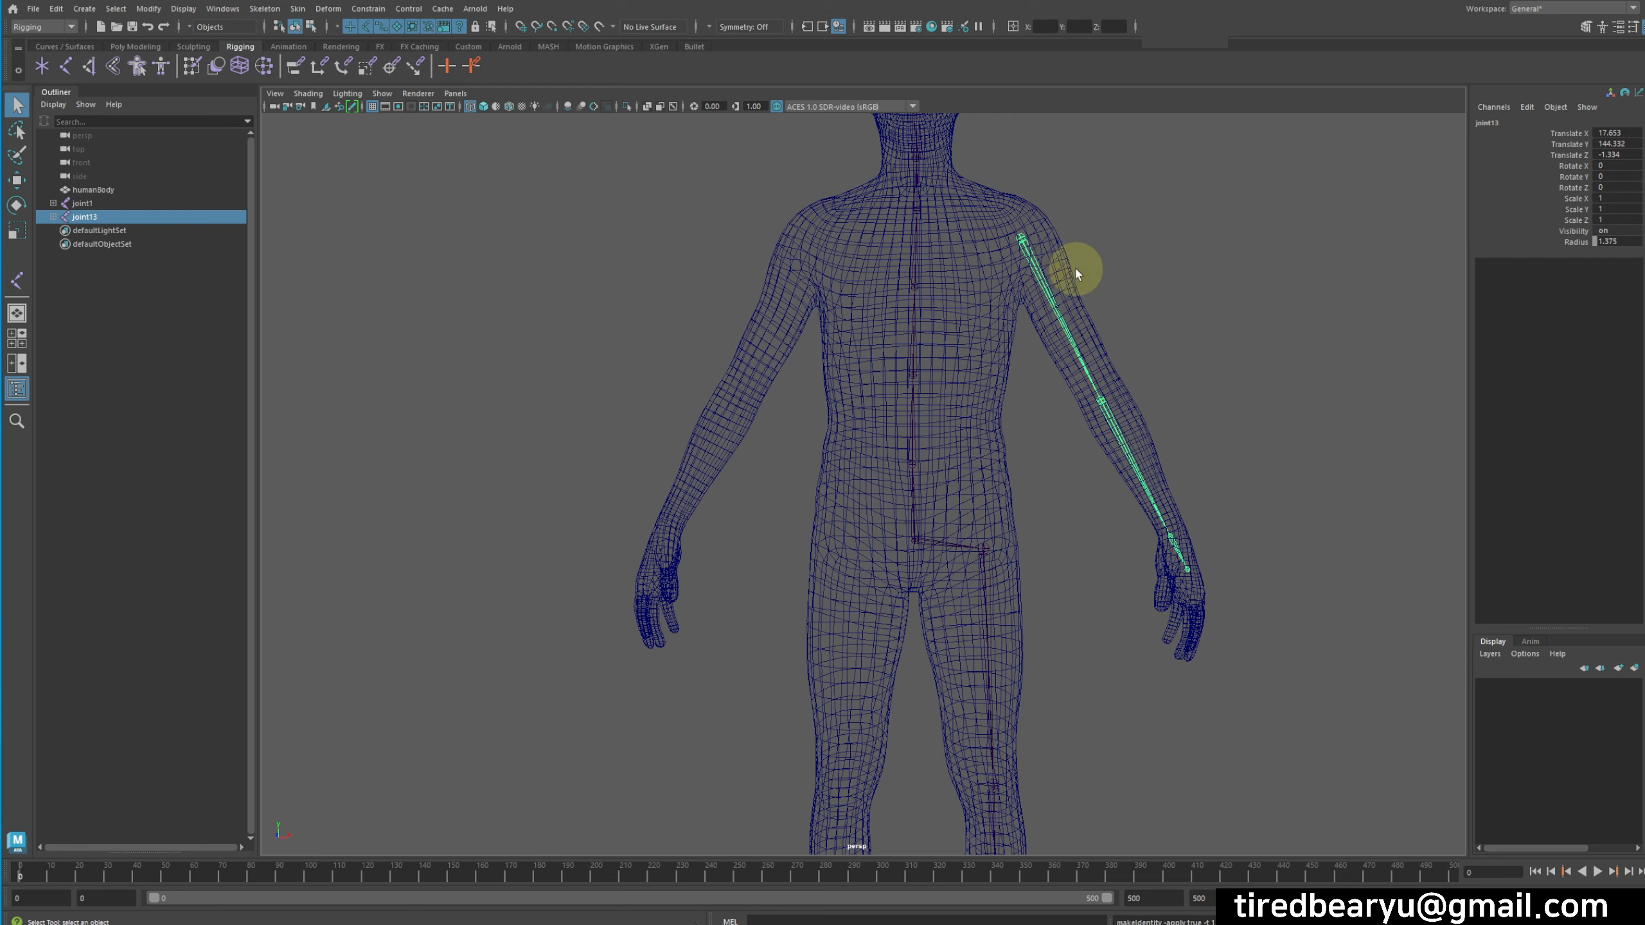
- In the front view, create a single clavicle joint between spine and left shoulder, at about X 7 and Y 142.6
middle_click_drag(906, 323, 1101, 363, "alt")
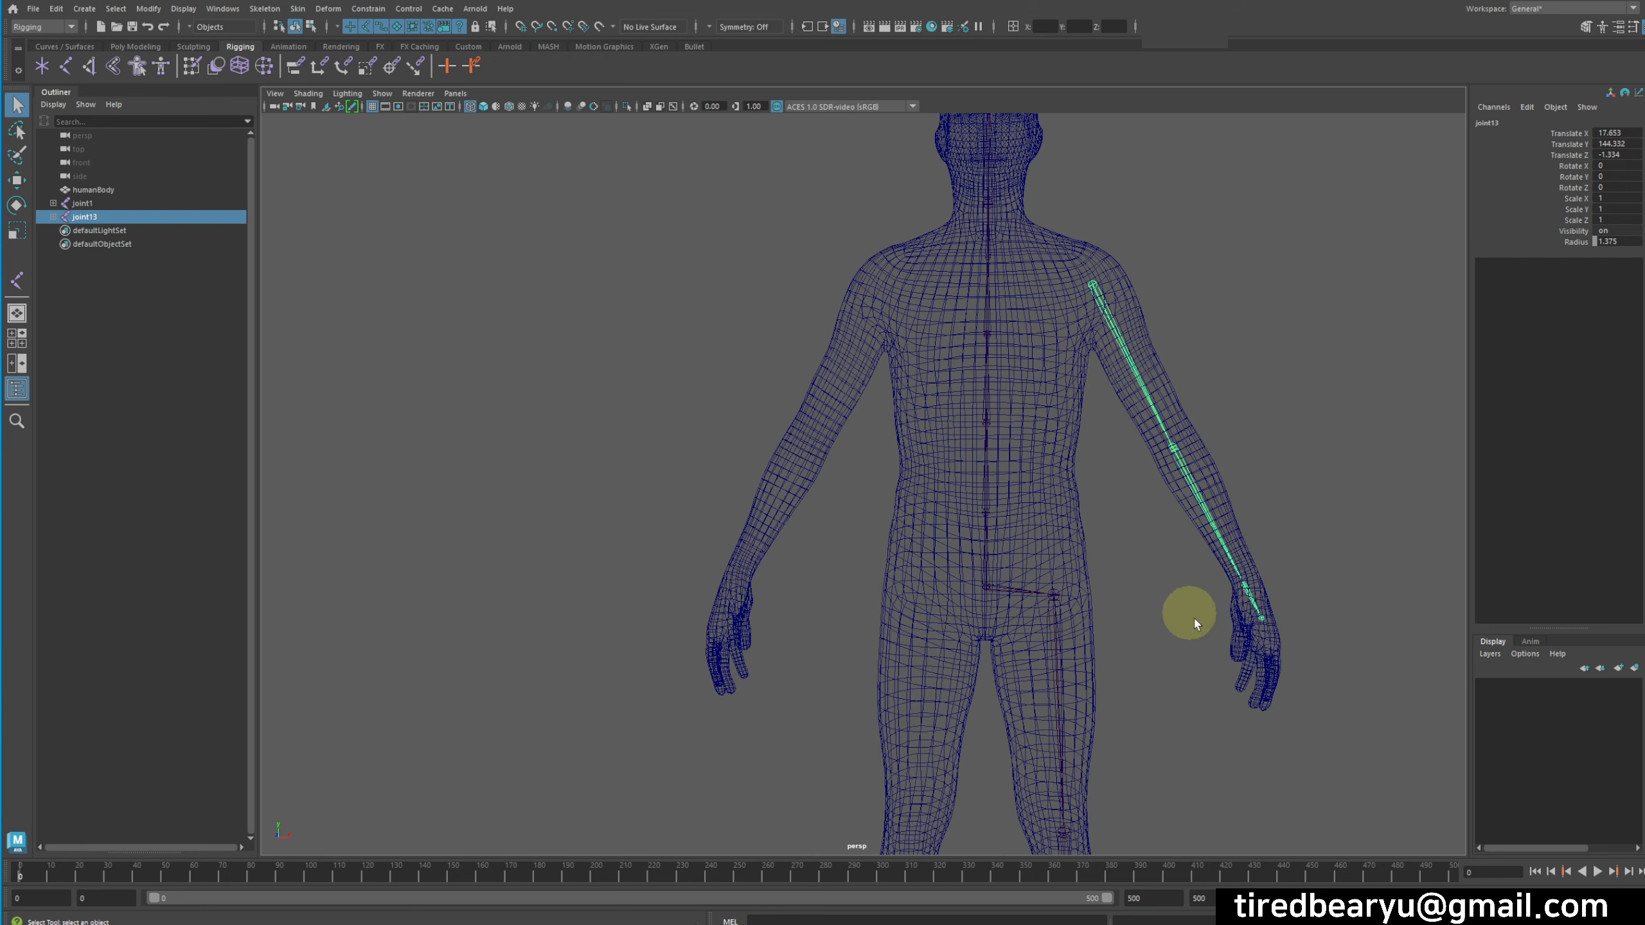
key("space")
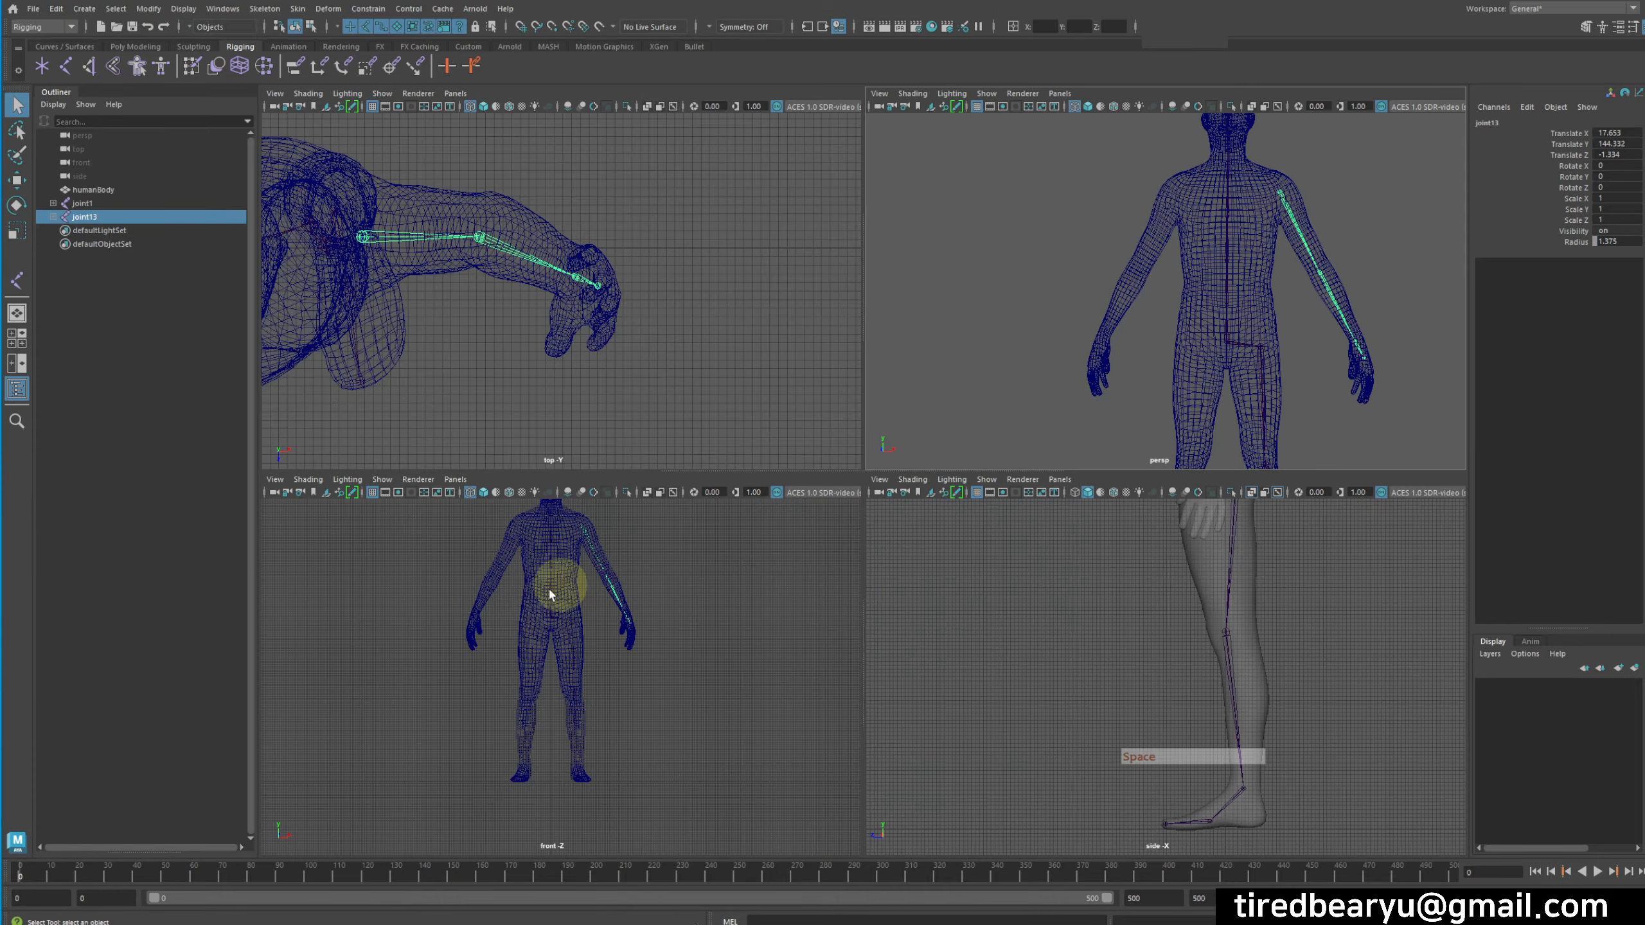
key("space")
right_click_drag(770, 391, 969, 412, "alt")
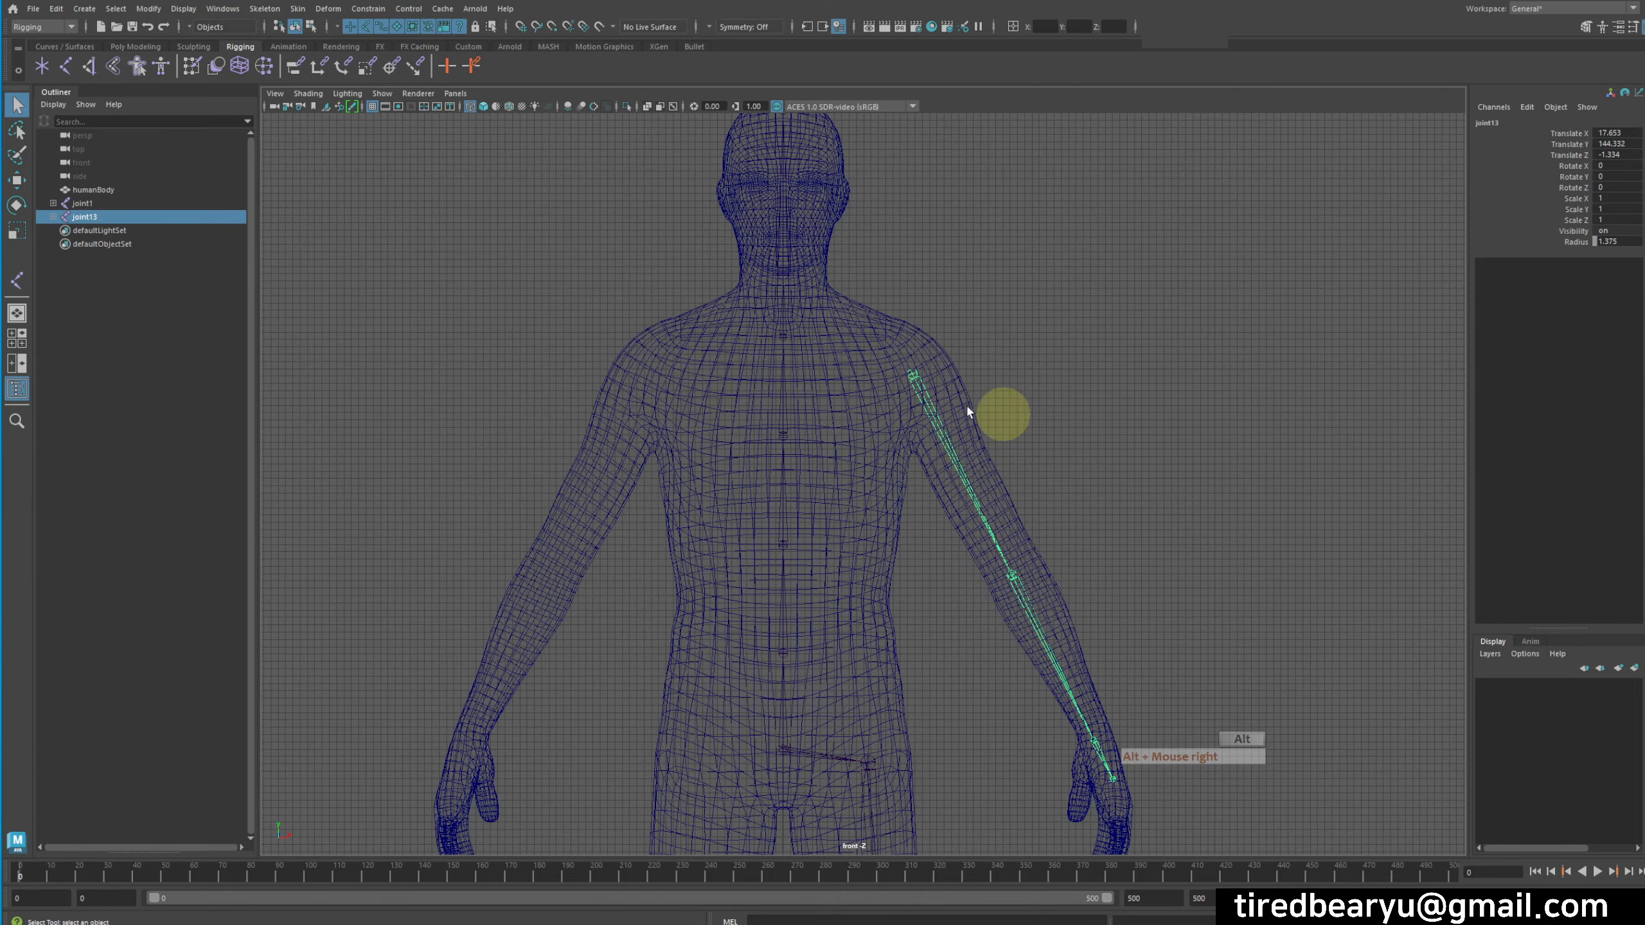
left_click(63, 72)
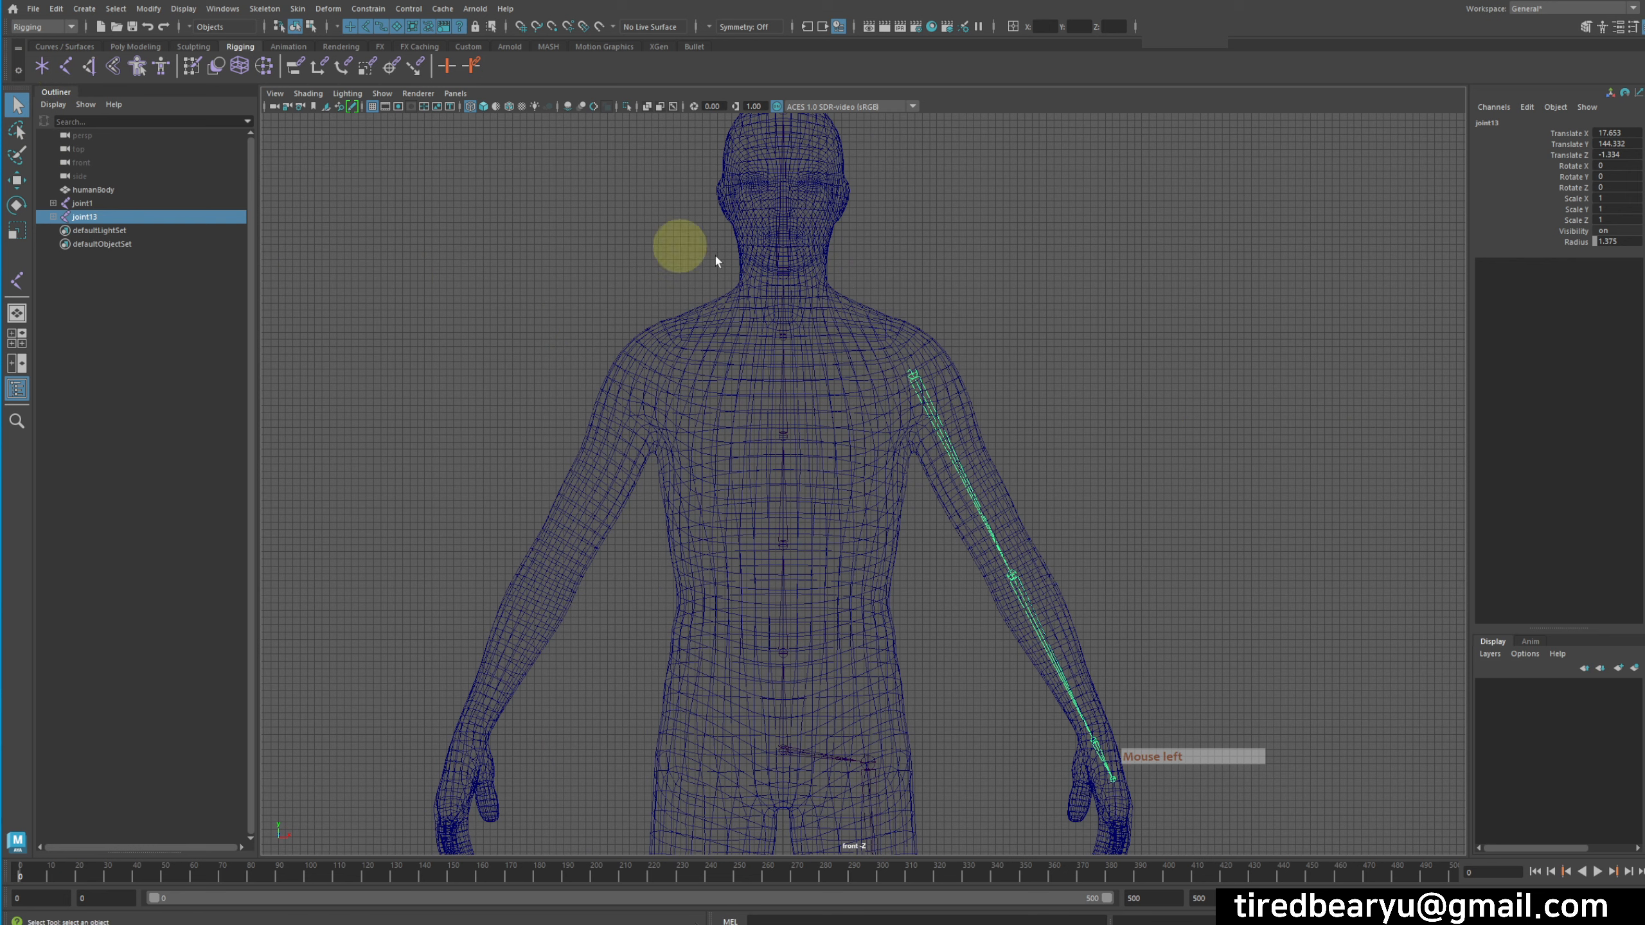
left_click(835, 387)
key("Return")
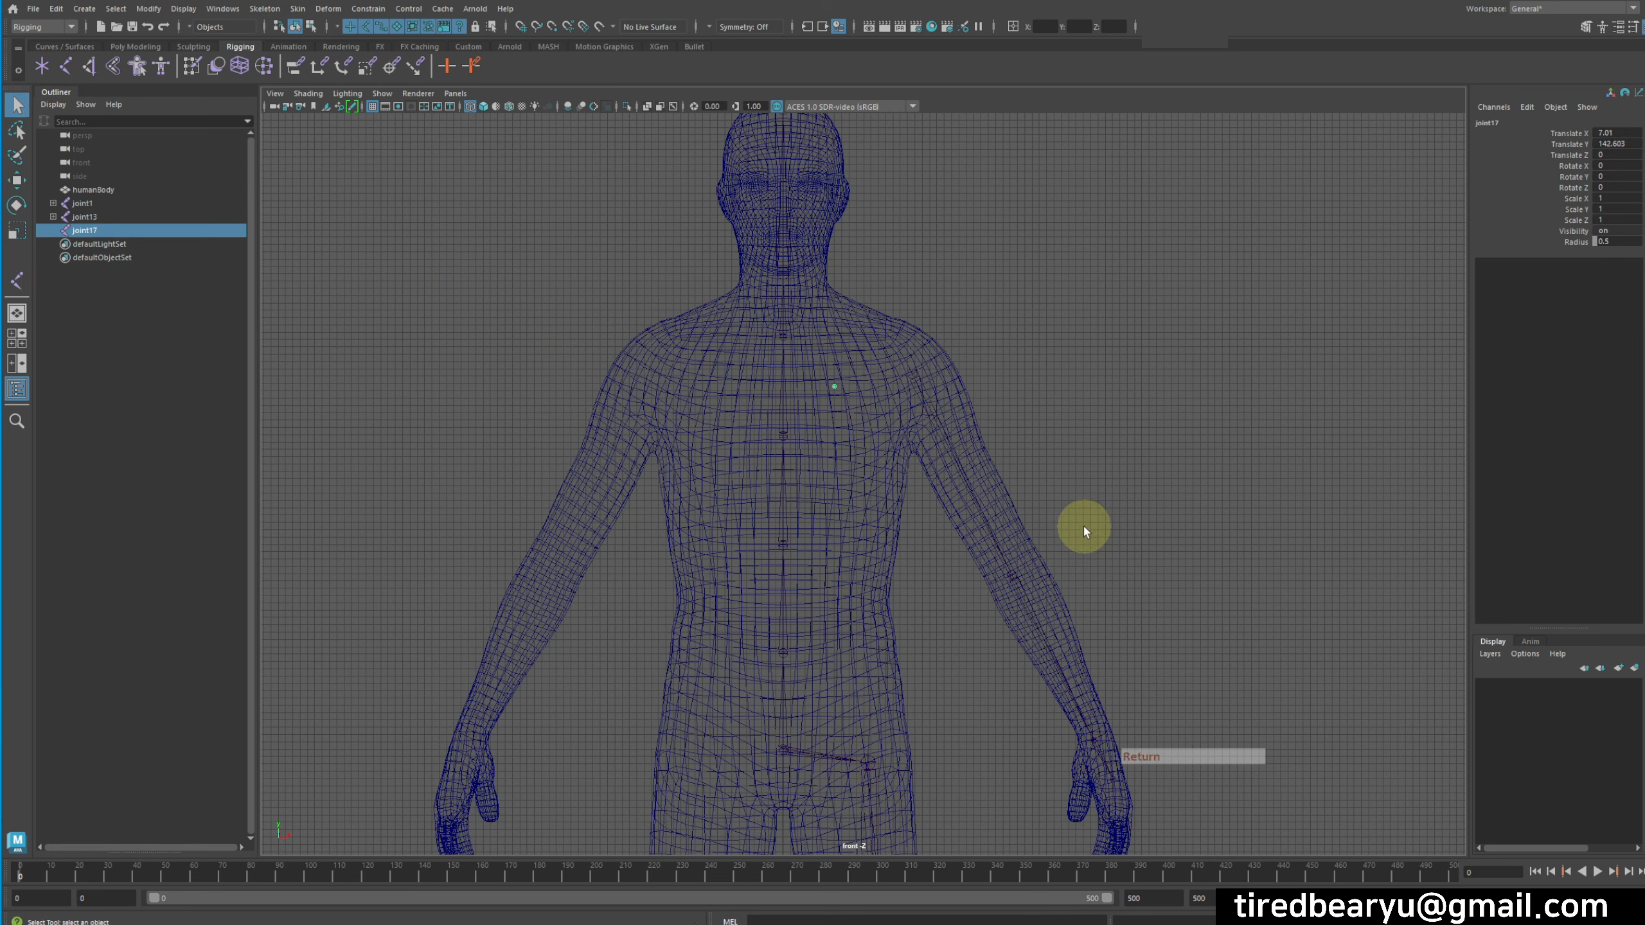
- Parent the left arm chain to the new clavicle joint
left_click(1025, 445, "shift")
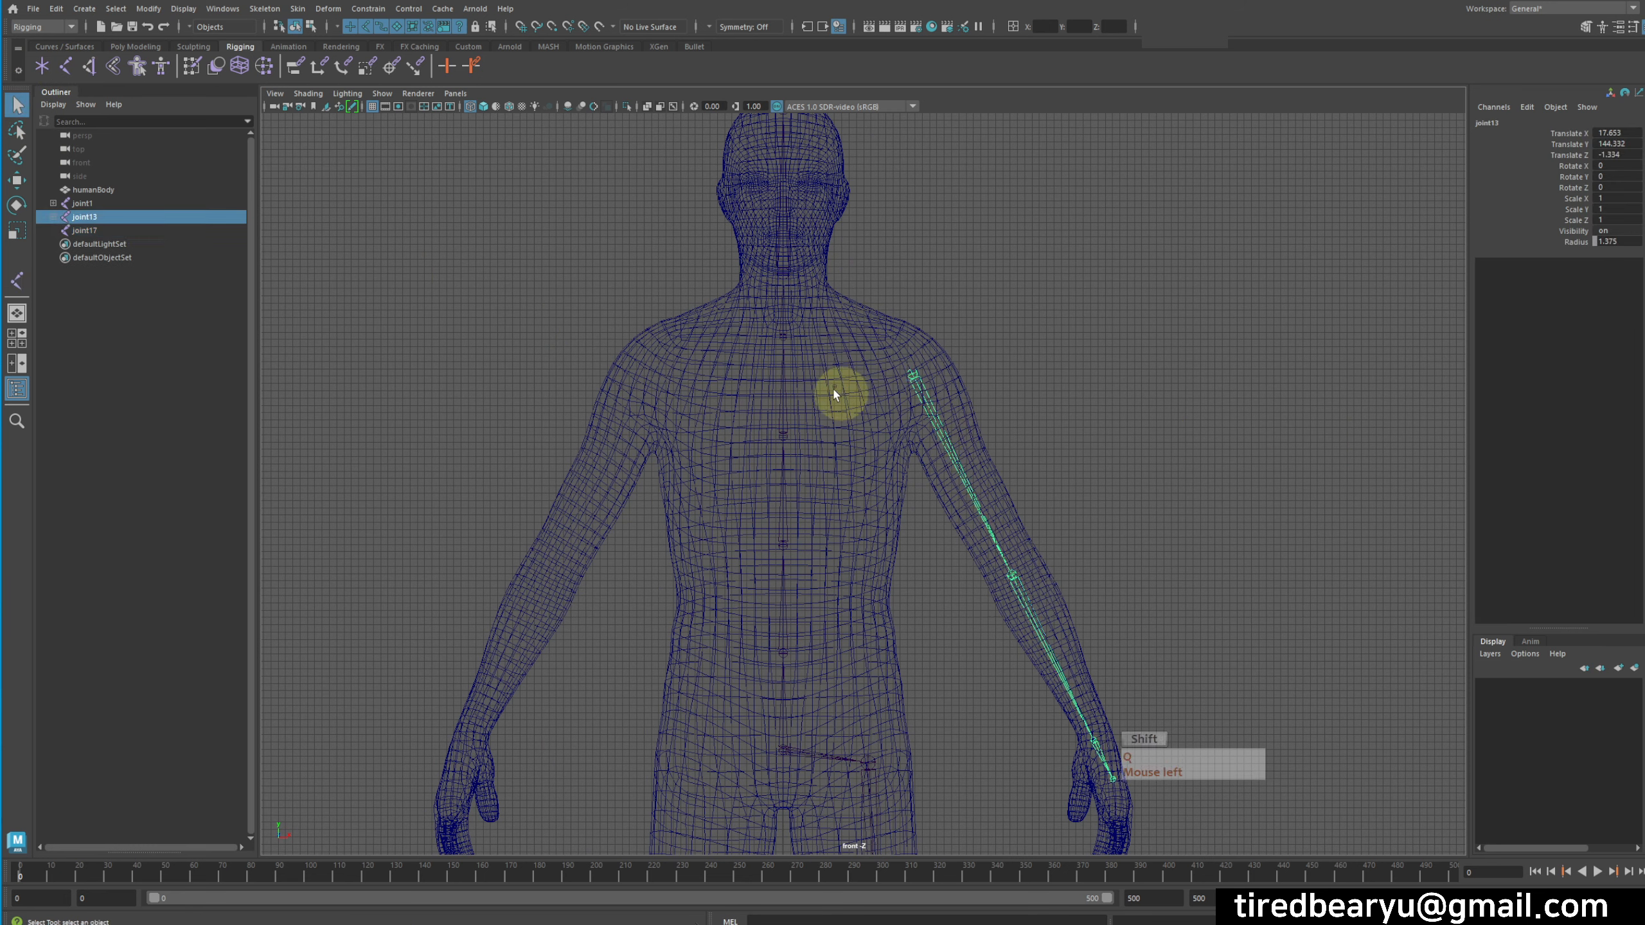
key("q")
key("p")
- Parent the clavicle joint to the chest joint of the spine and check the connection in the perspective view
left_click(863, 383)
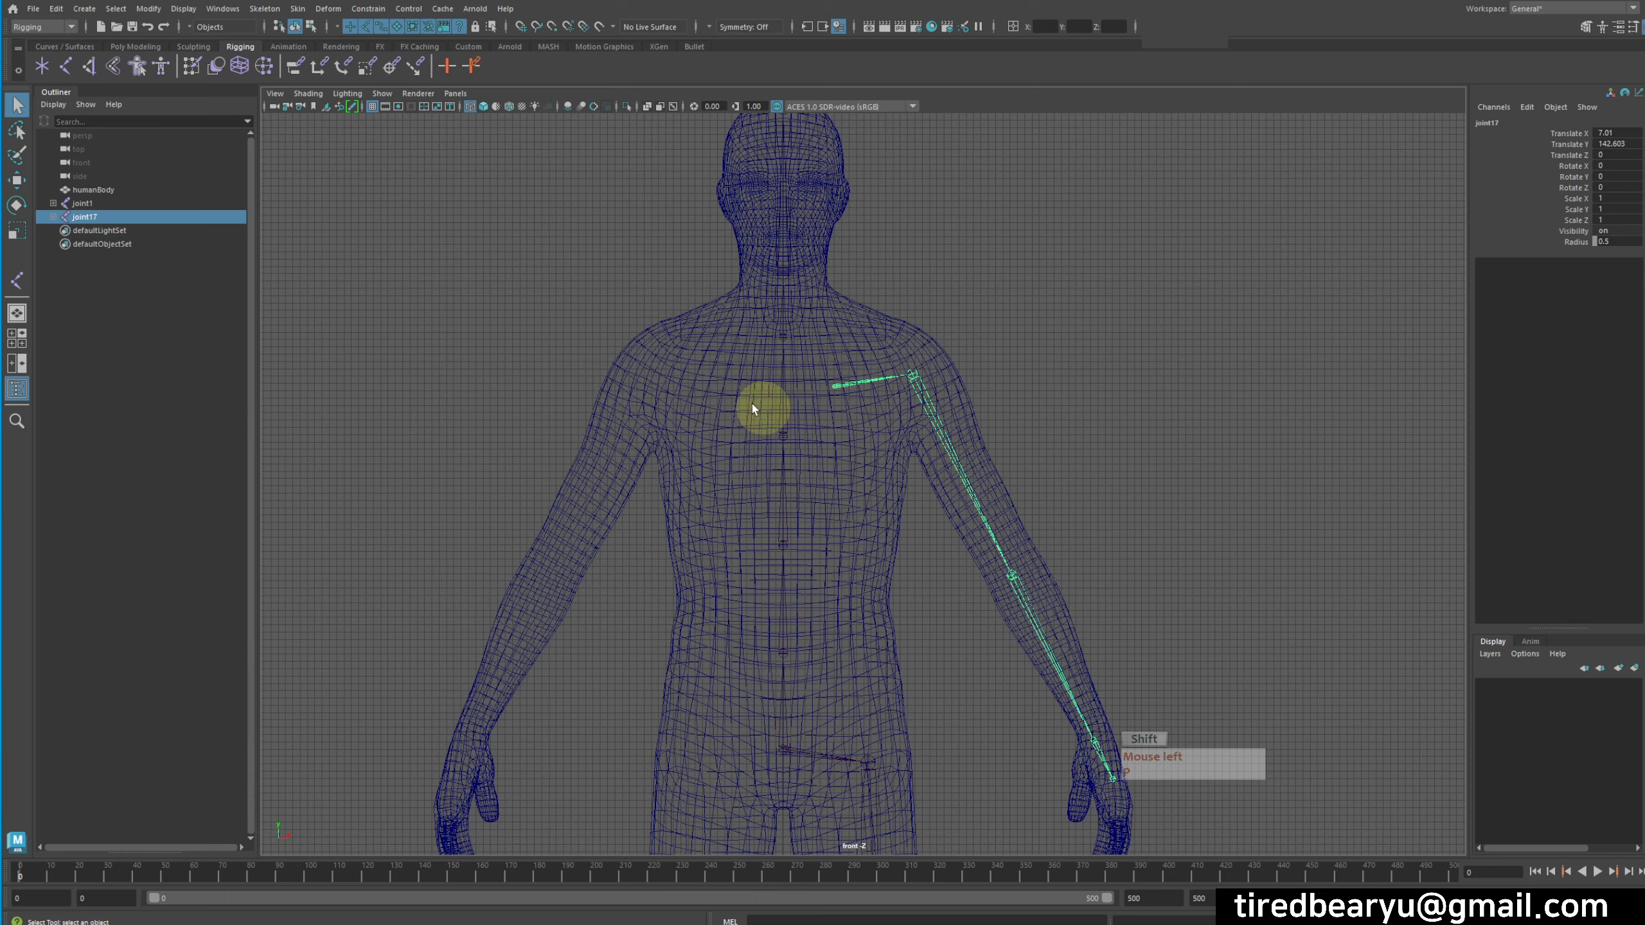
left_click_drag(747, 401, 818, 410, "shift")
key("p")
right_click_drag(972, 510, 1013, 437, "alt")
key("space")
key("space")
mouse_move(1227, 343)
left_mouse_down("alt")
mouse_move(1206, 357)
mouse_move(1244, 351)
left_mouse_up("alt")
left_click(1246, 351)
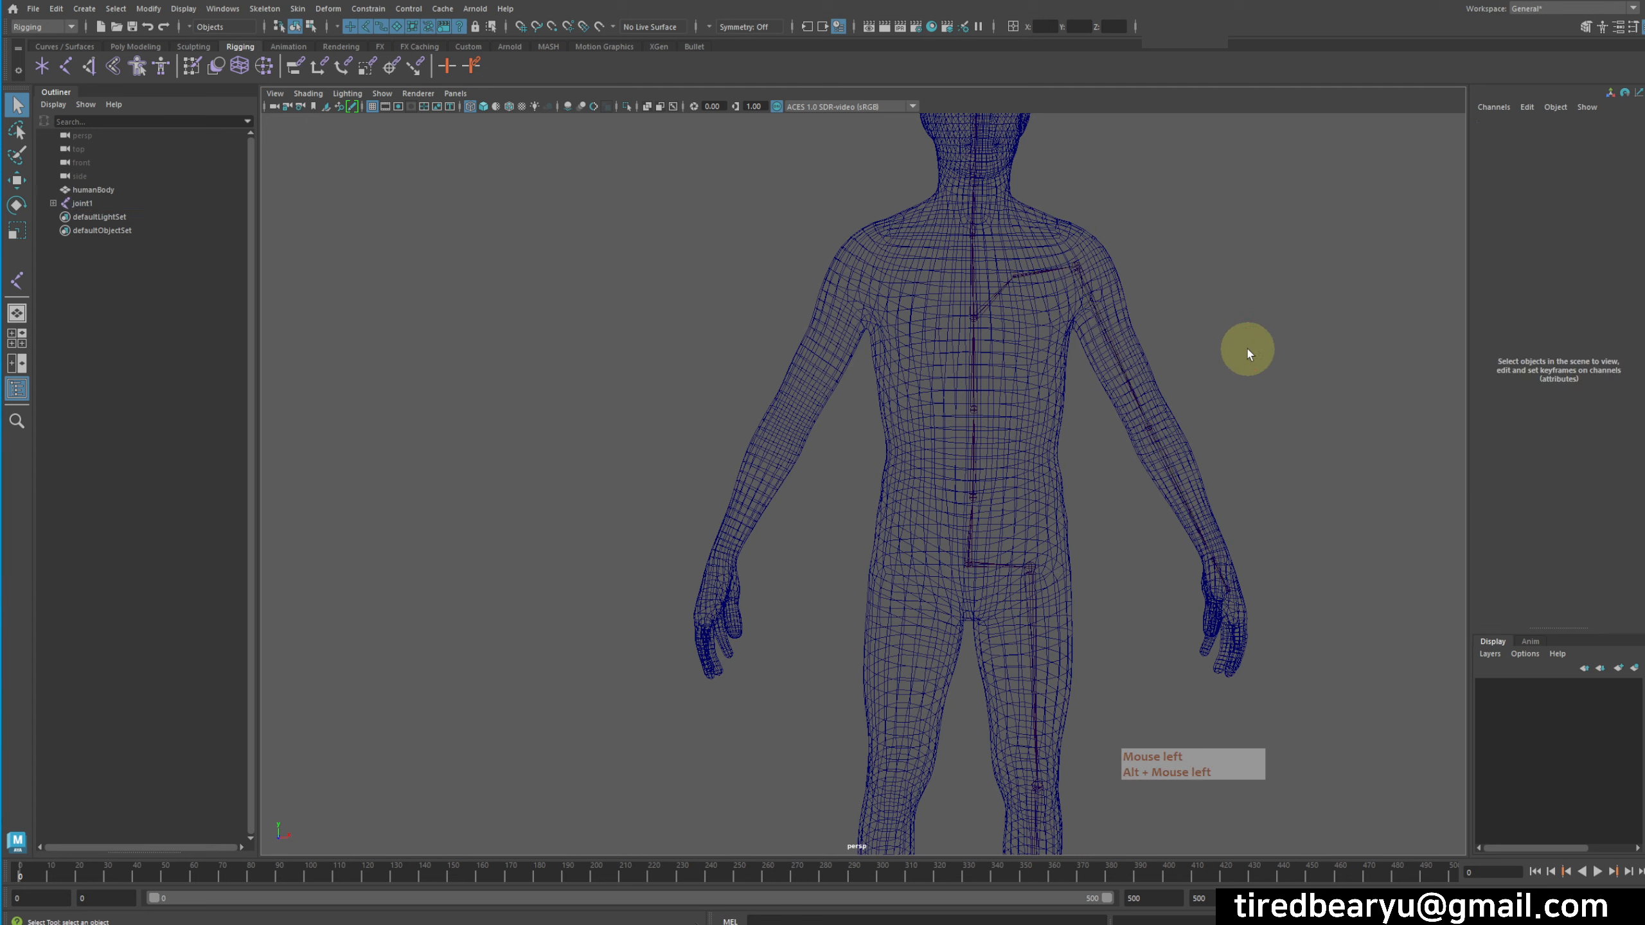
- Mirror the left clavicle and arm chain across YZ with the Behavior mirror function
left_click_drag(1126, 316, 1129, 318)
middle_click_drag(1107, 373, 1166, 375, "alt")
left_click_drag(1080, 240, 1107, 309)
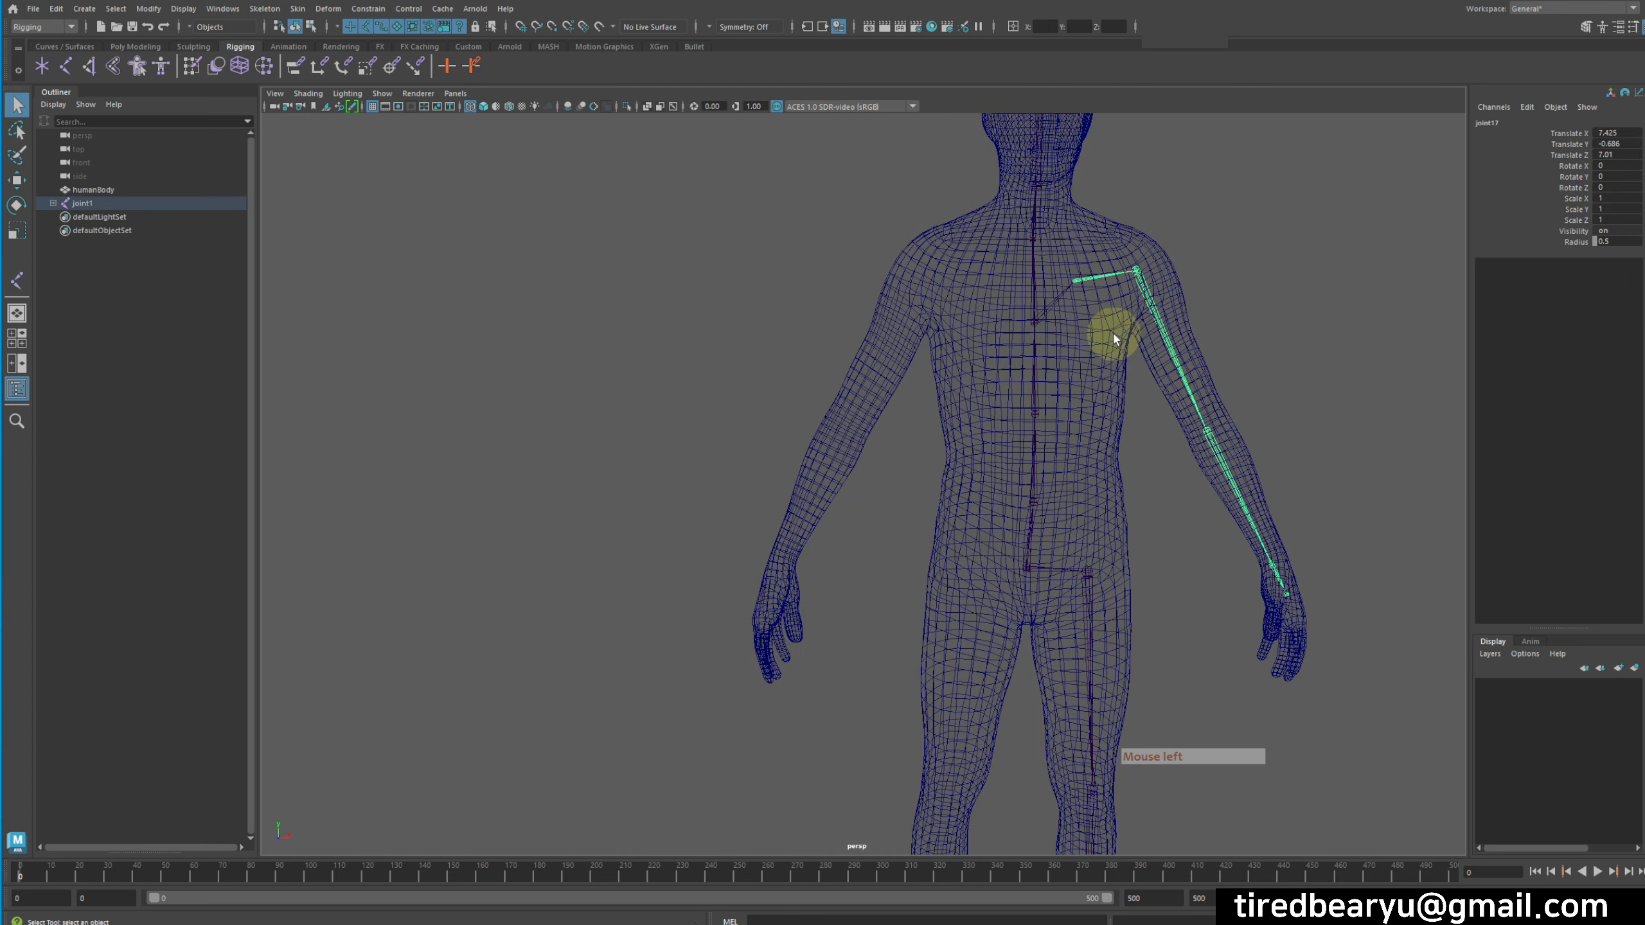
left_click(265, 8)
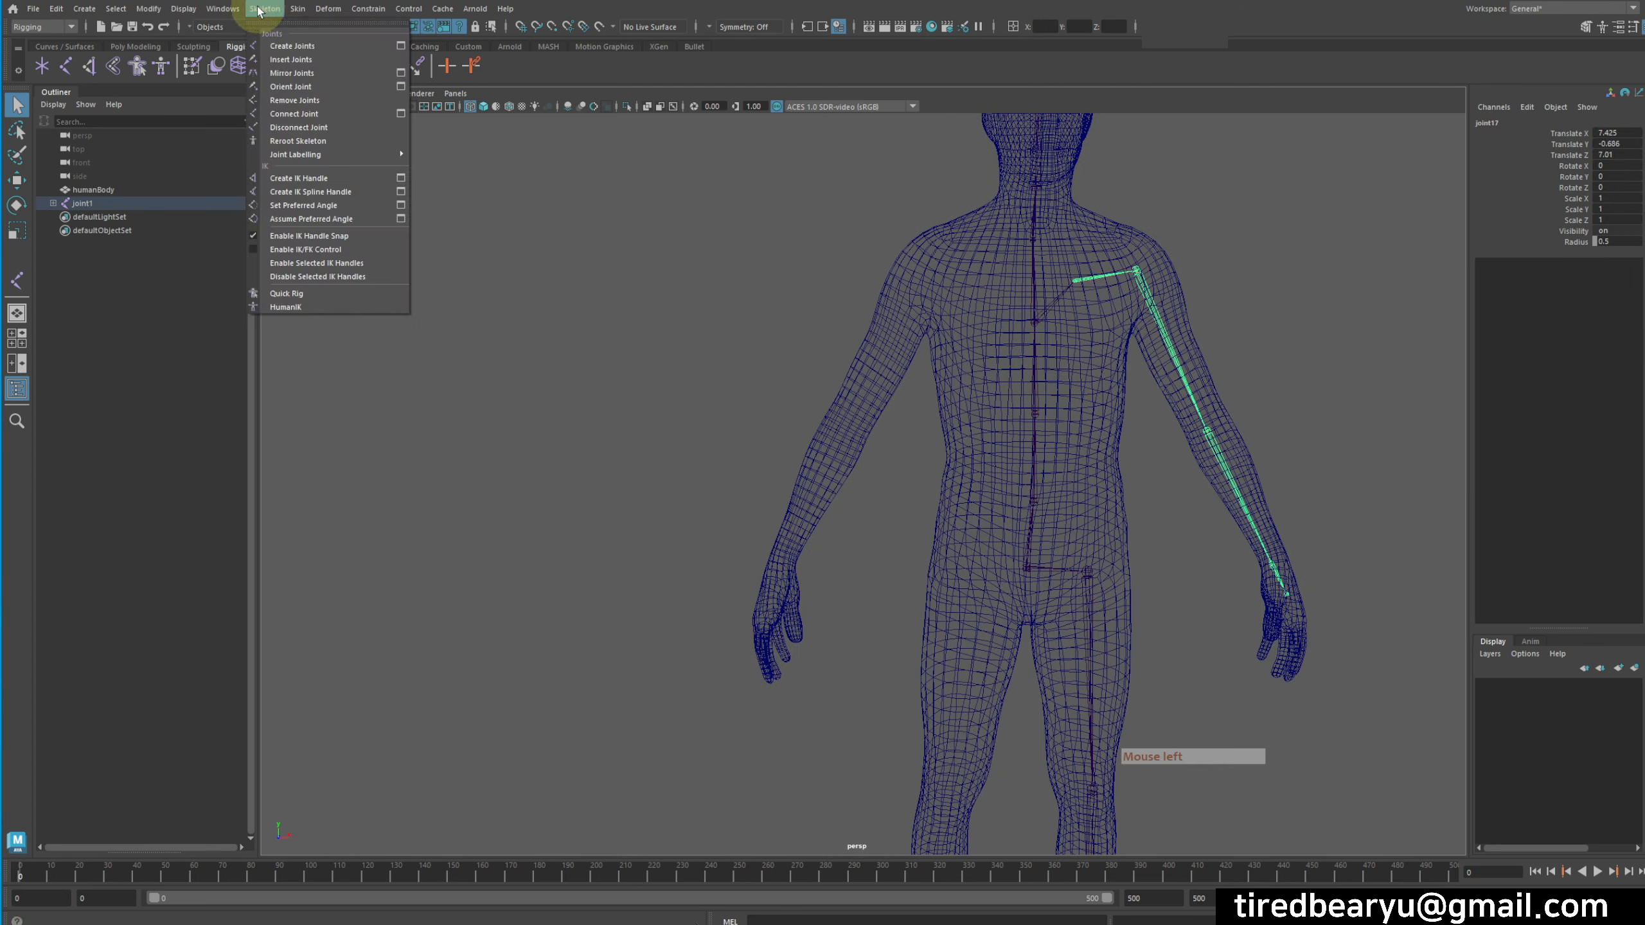
left_click(408, 77)
left_click_drag(1204, 407, 1370, 287)
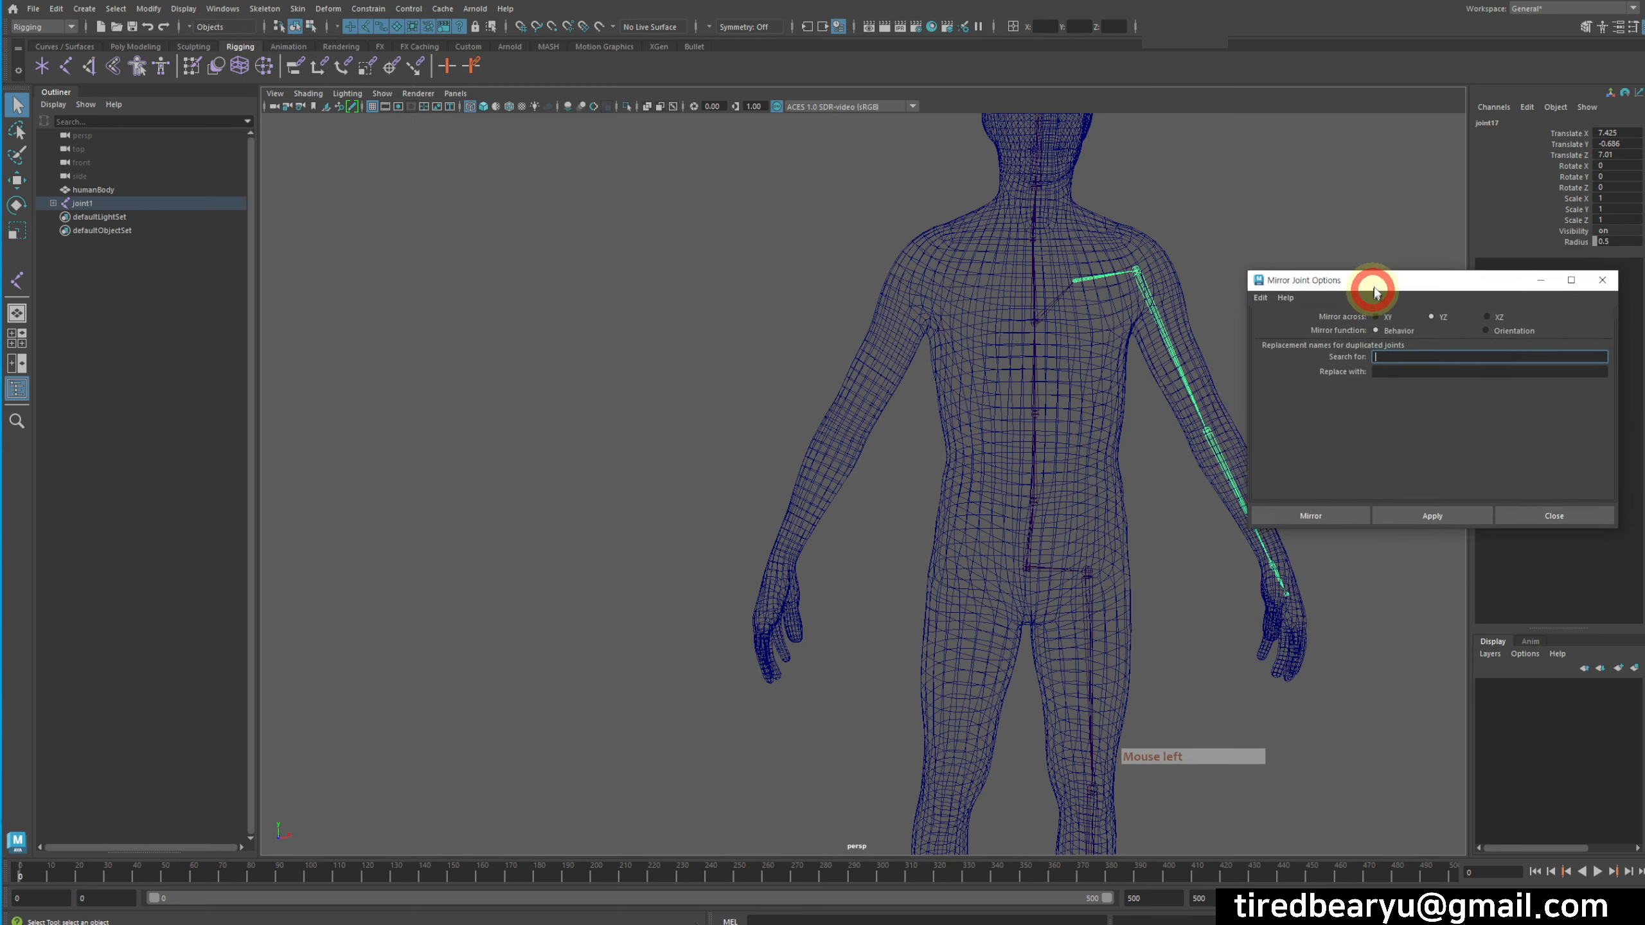
middle_click_drag(1013, 333, 938, 327, "alt")
middle_click_drag(1018, 391, 858, 402, "alt")
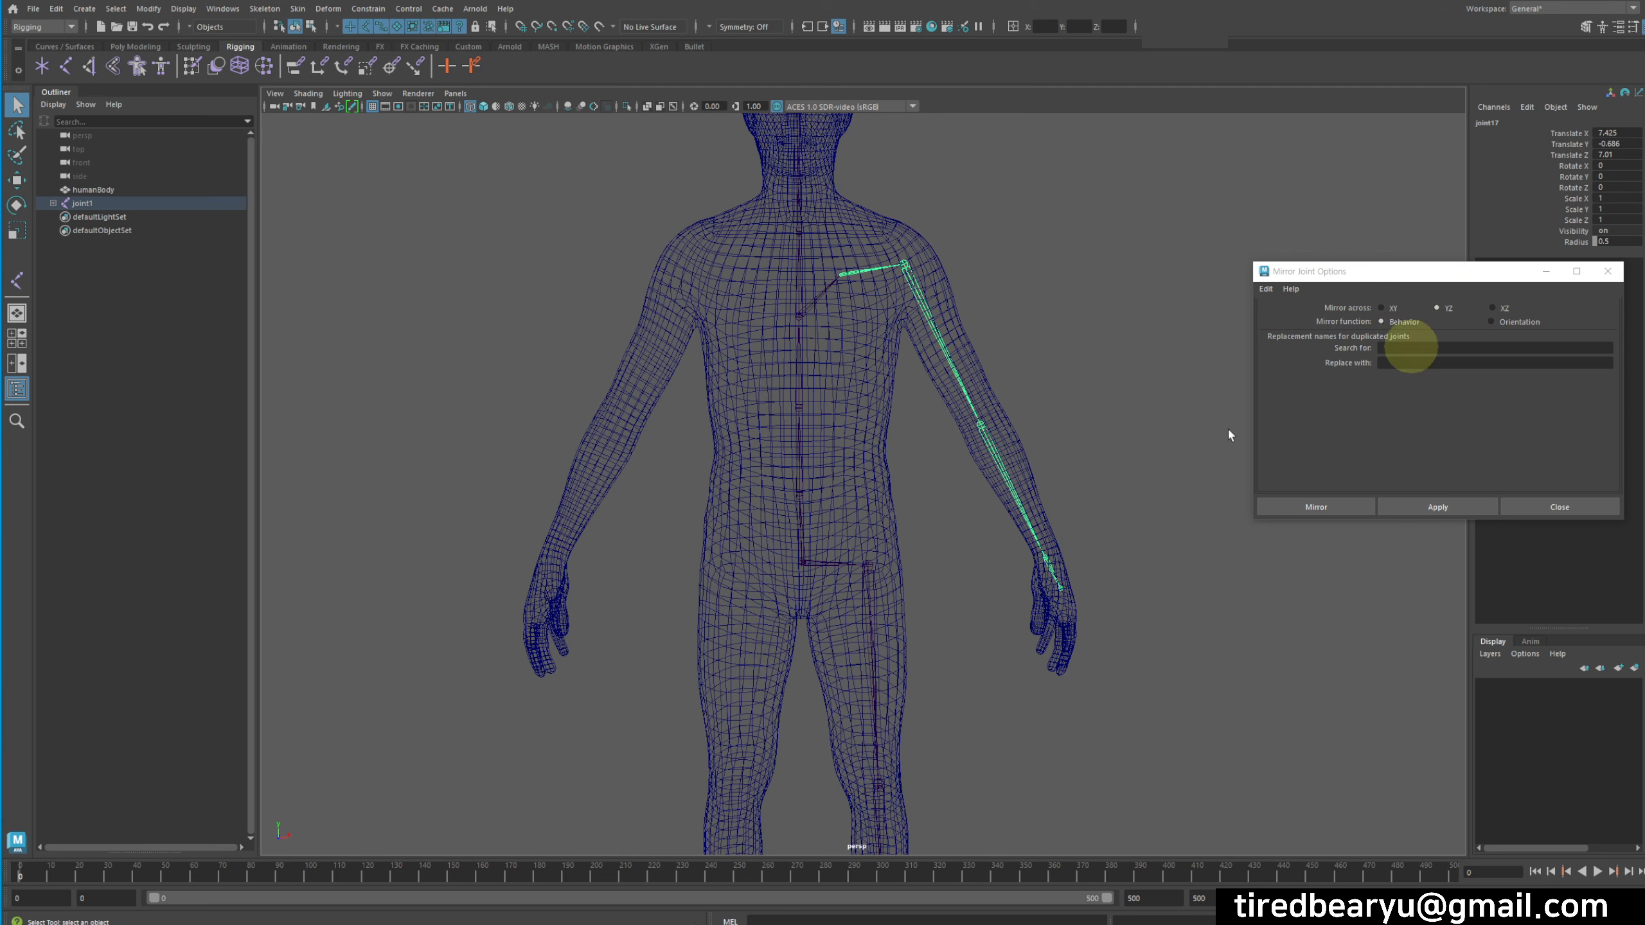
left_click(1419, 508)
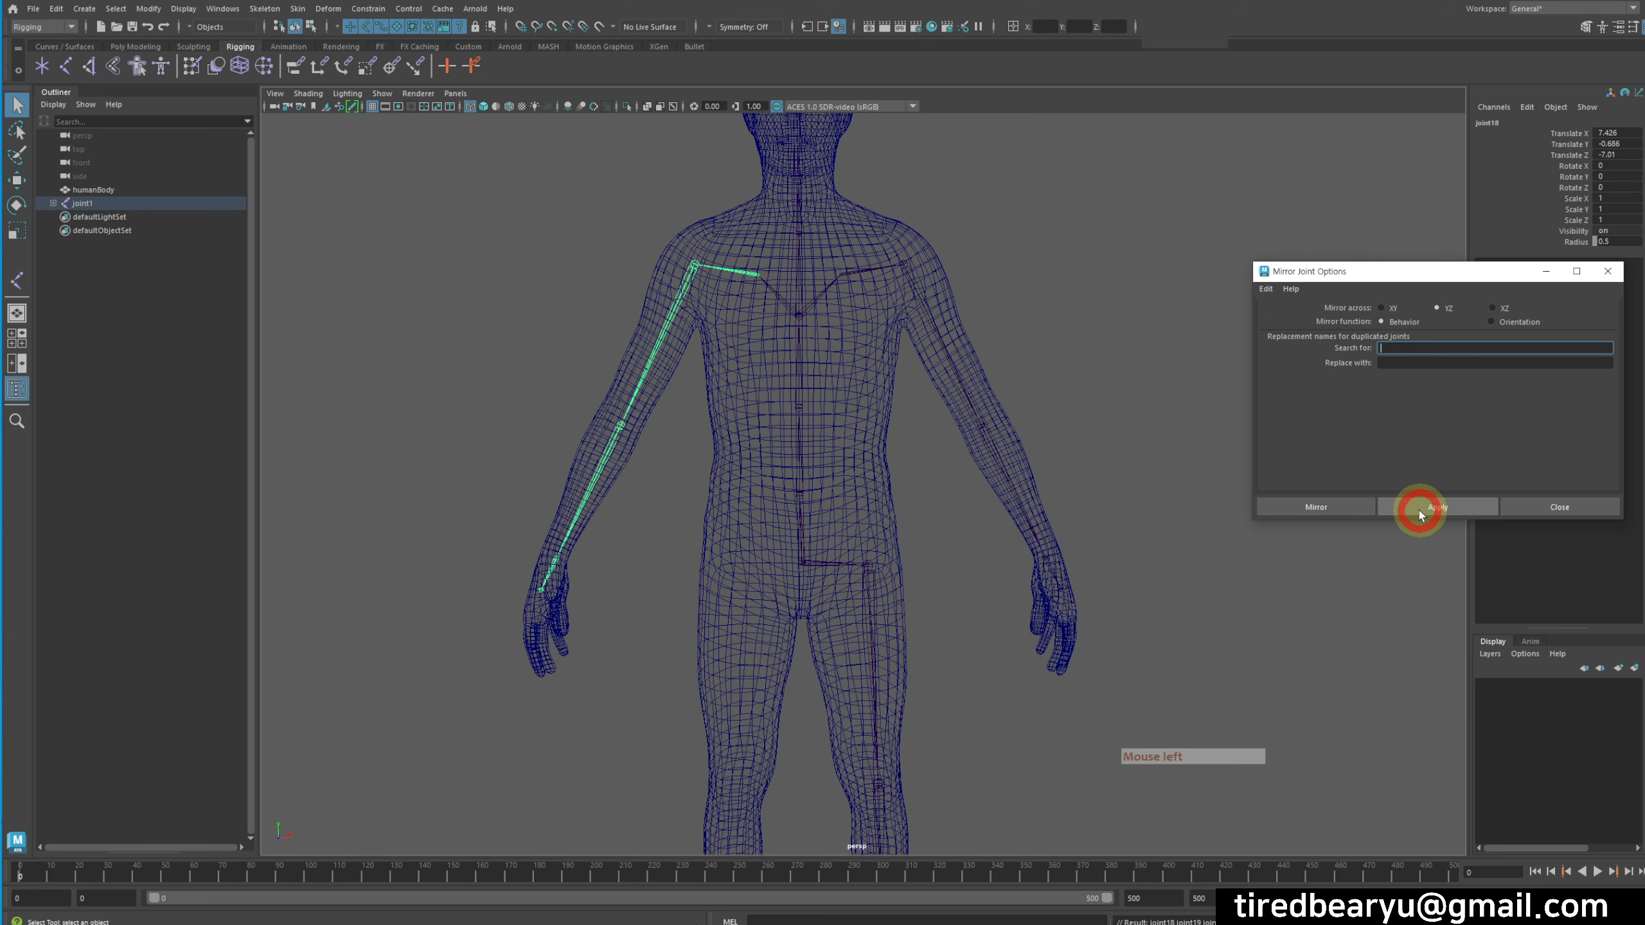
- Rotate both shoulder joints together to test the mirrored behavior, and undo the rotation
scroll(1032, 434, "down", 3)
left_click(686, 358)
key("e")
left_click(946, 376, "shift")
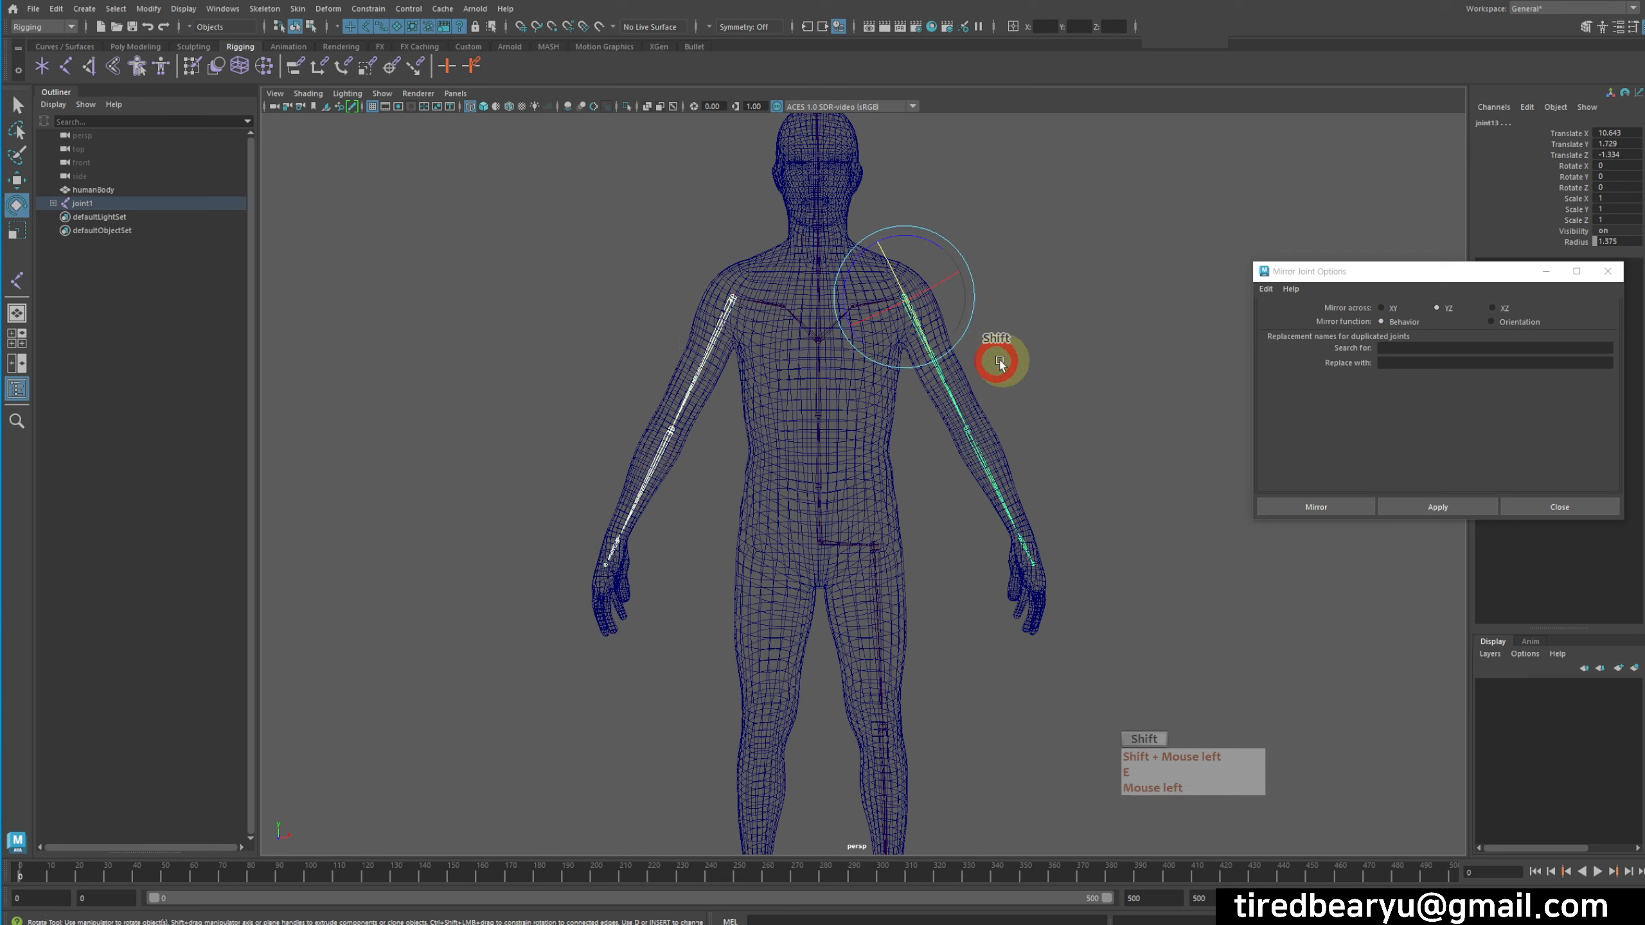
key("z")
left_click_drag(876, 228, 851, 81)
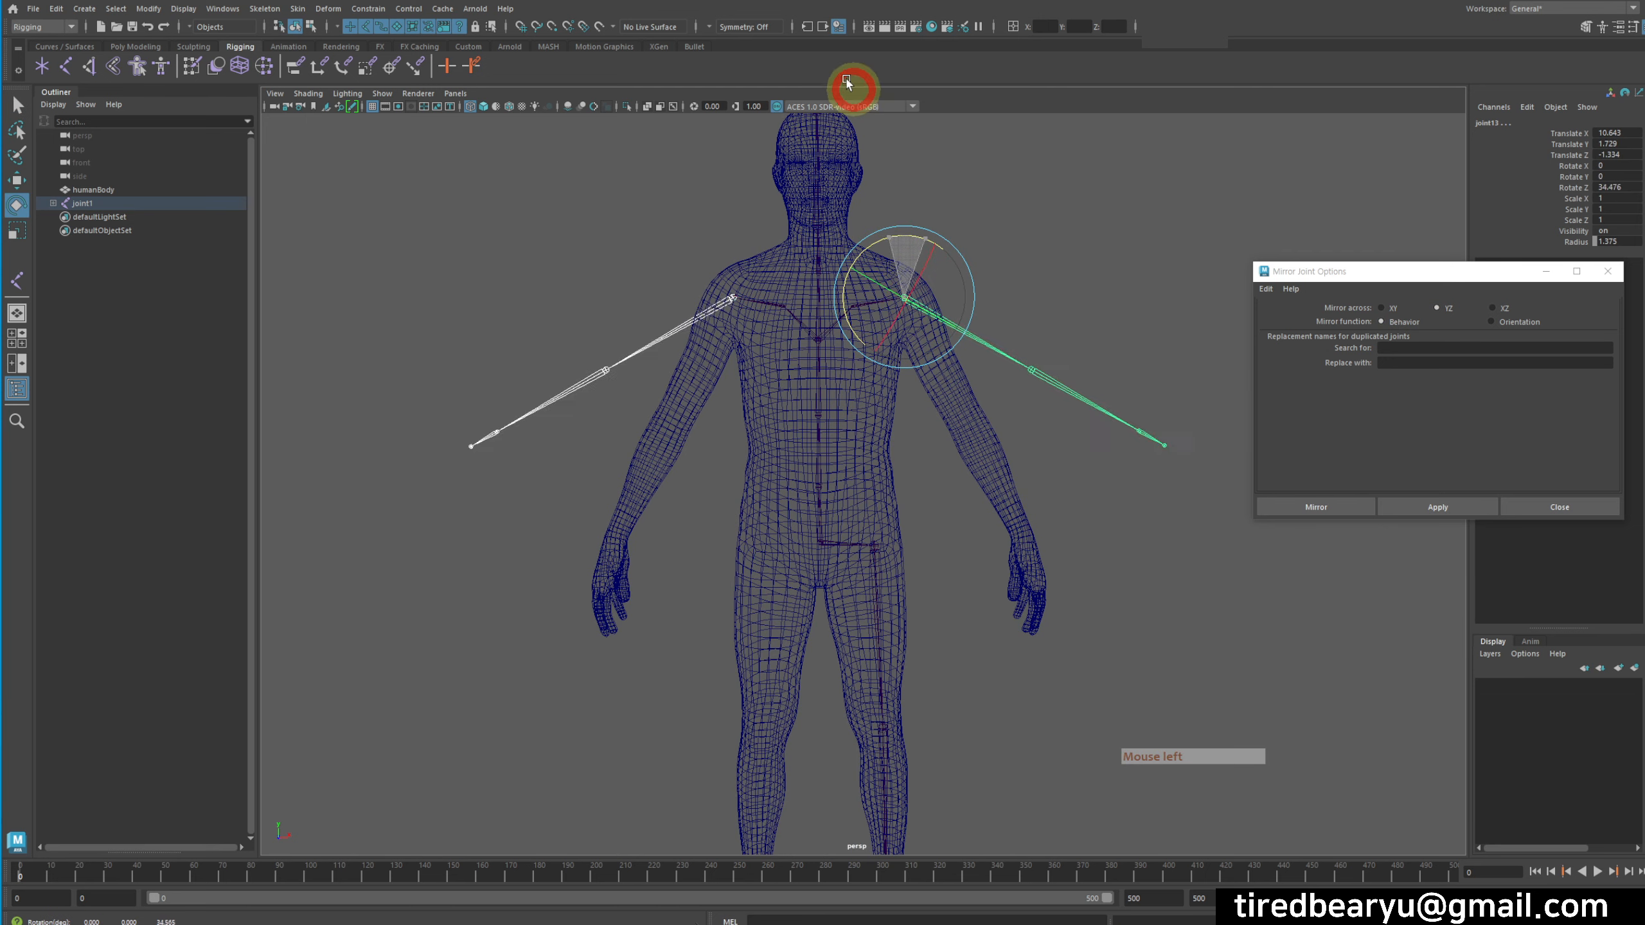
key("z")
- Mirror the left leg chain from the hip joint across YZ with the Behavior function
middle_click_drag(948, 614, 921, 361, "alt")
key("q")
left_click_drag(830, 362, 871, 381)
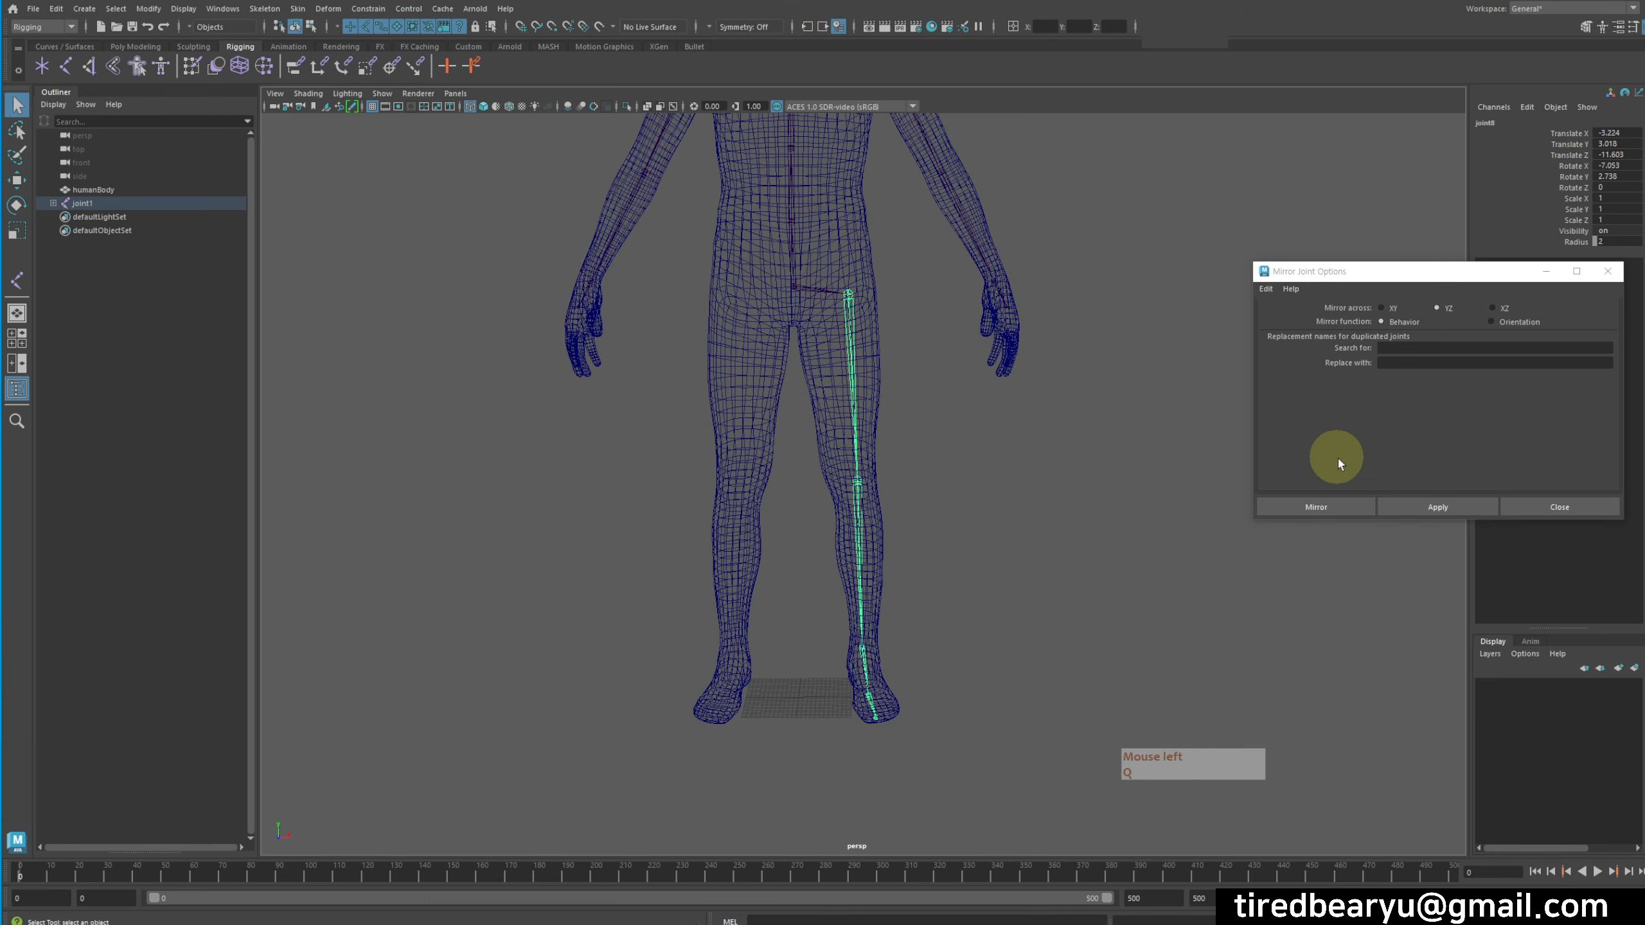
left_click(1430, 506)
- Rotate both hip joints together to test the mirrored legs, and undo the rotation
middle_click_drag(735, 407, 775, 418, "alt")
left_click_drag(708, 434, 976, 398)
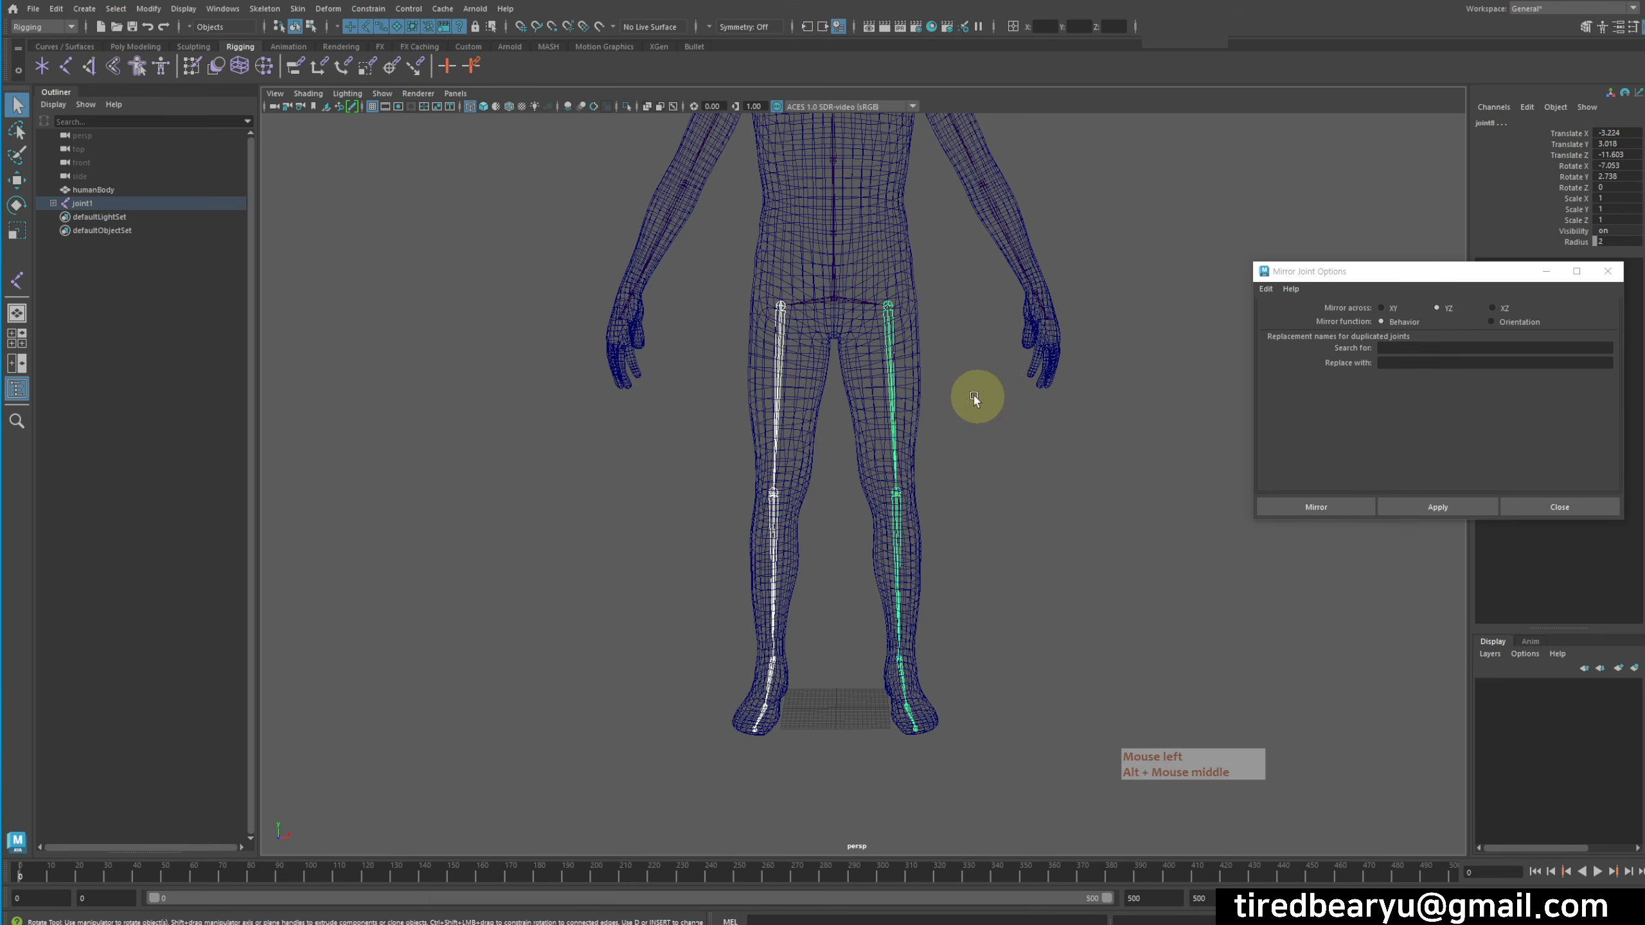
key("e")
mouse_move(899, 339)
left_mouse_down()
mouse_move(889, 261)
mouse_move(895, 341)
left_mouse_up()
key("z")
- Close the Mirror Joint options and clear the selection to review the full skeleton in the perspective view
right_click_drag(1130, 536, 939, 488, "alt")
left_click_drag(939, 487, 1161, 457, "alt")
key("q")
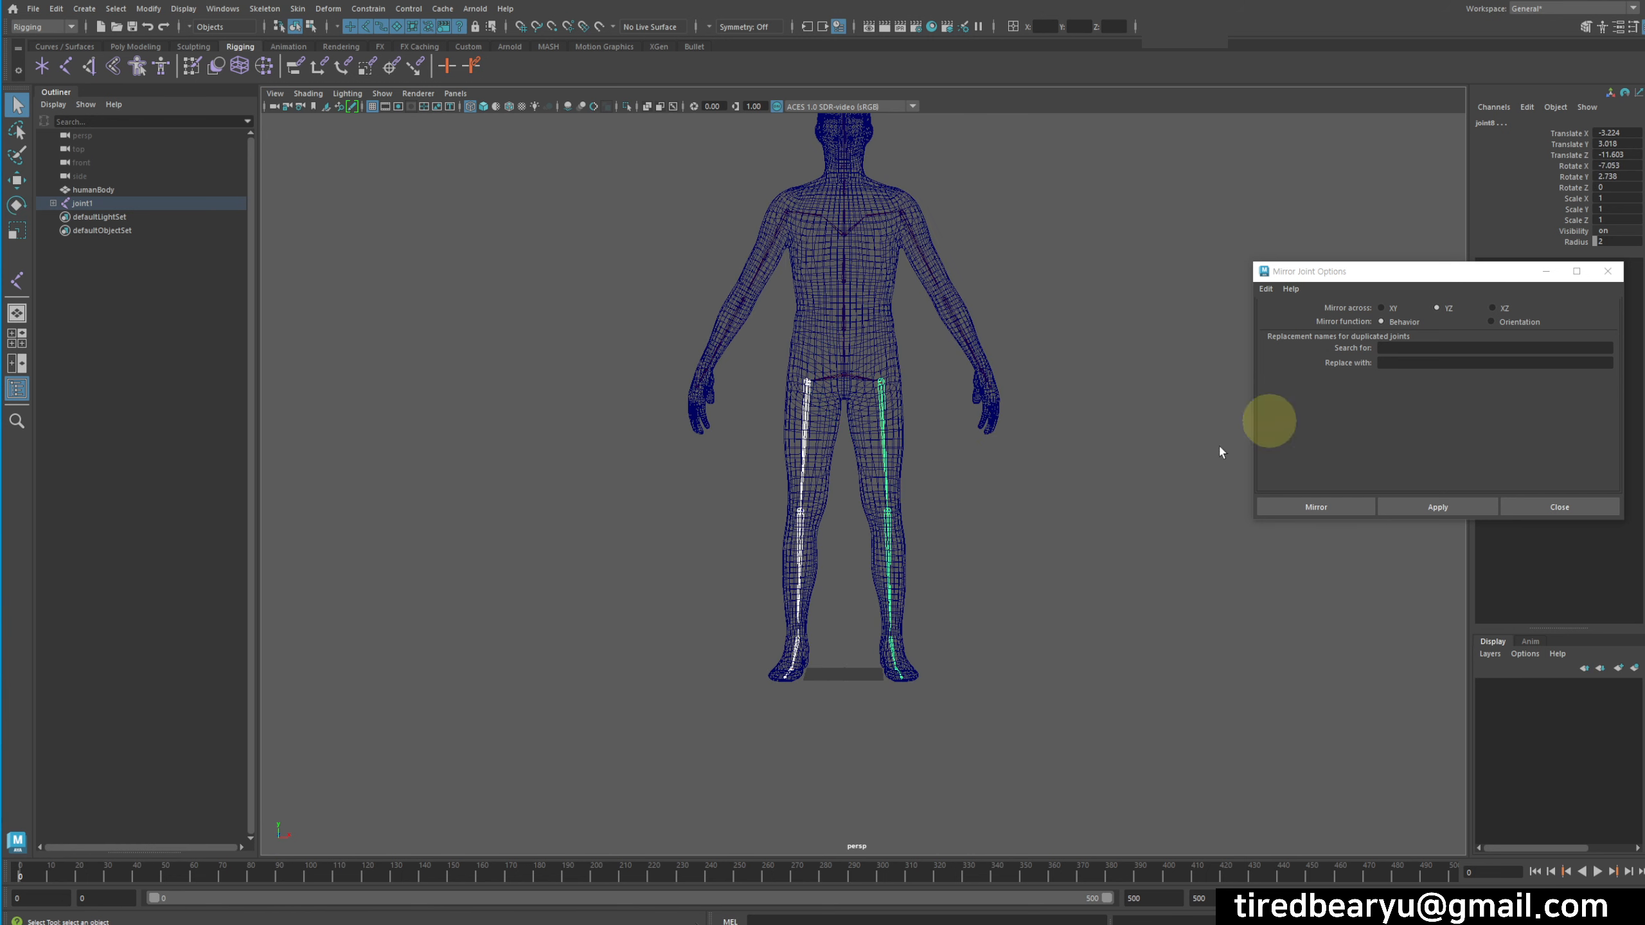
left_click_drag(1067, 572, 1058, 610, "alt")
left_click(1574, 507)
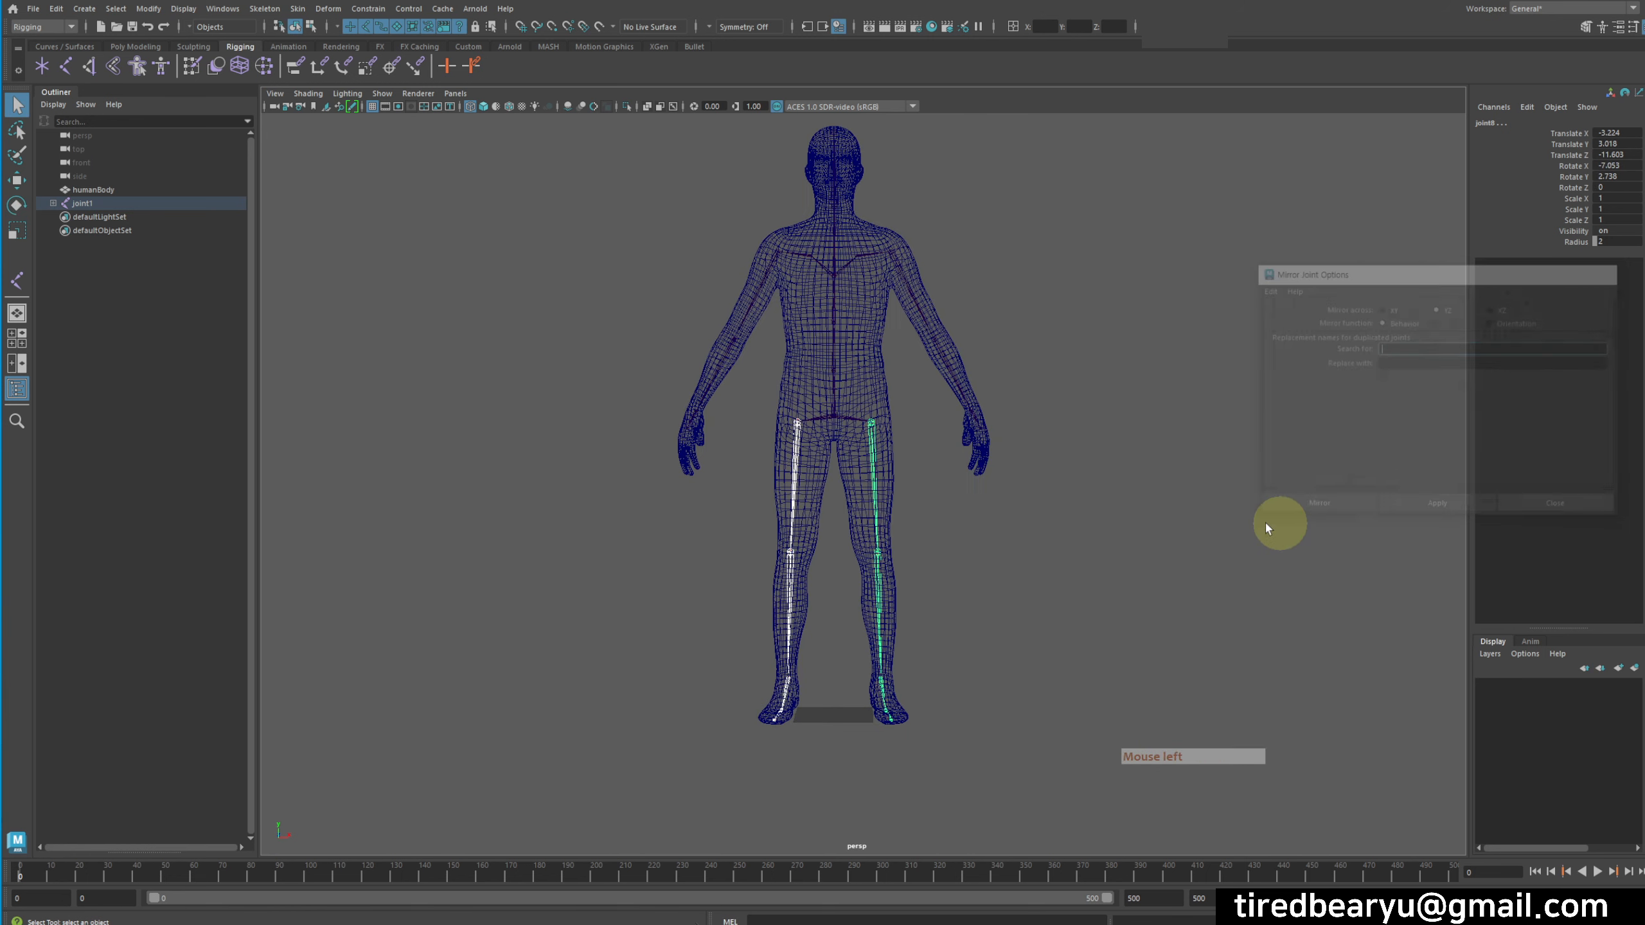
left_click(1098, 512)
key("space")
key("space")
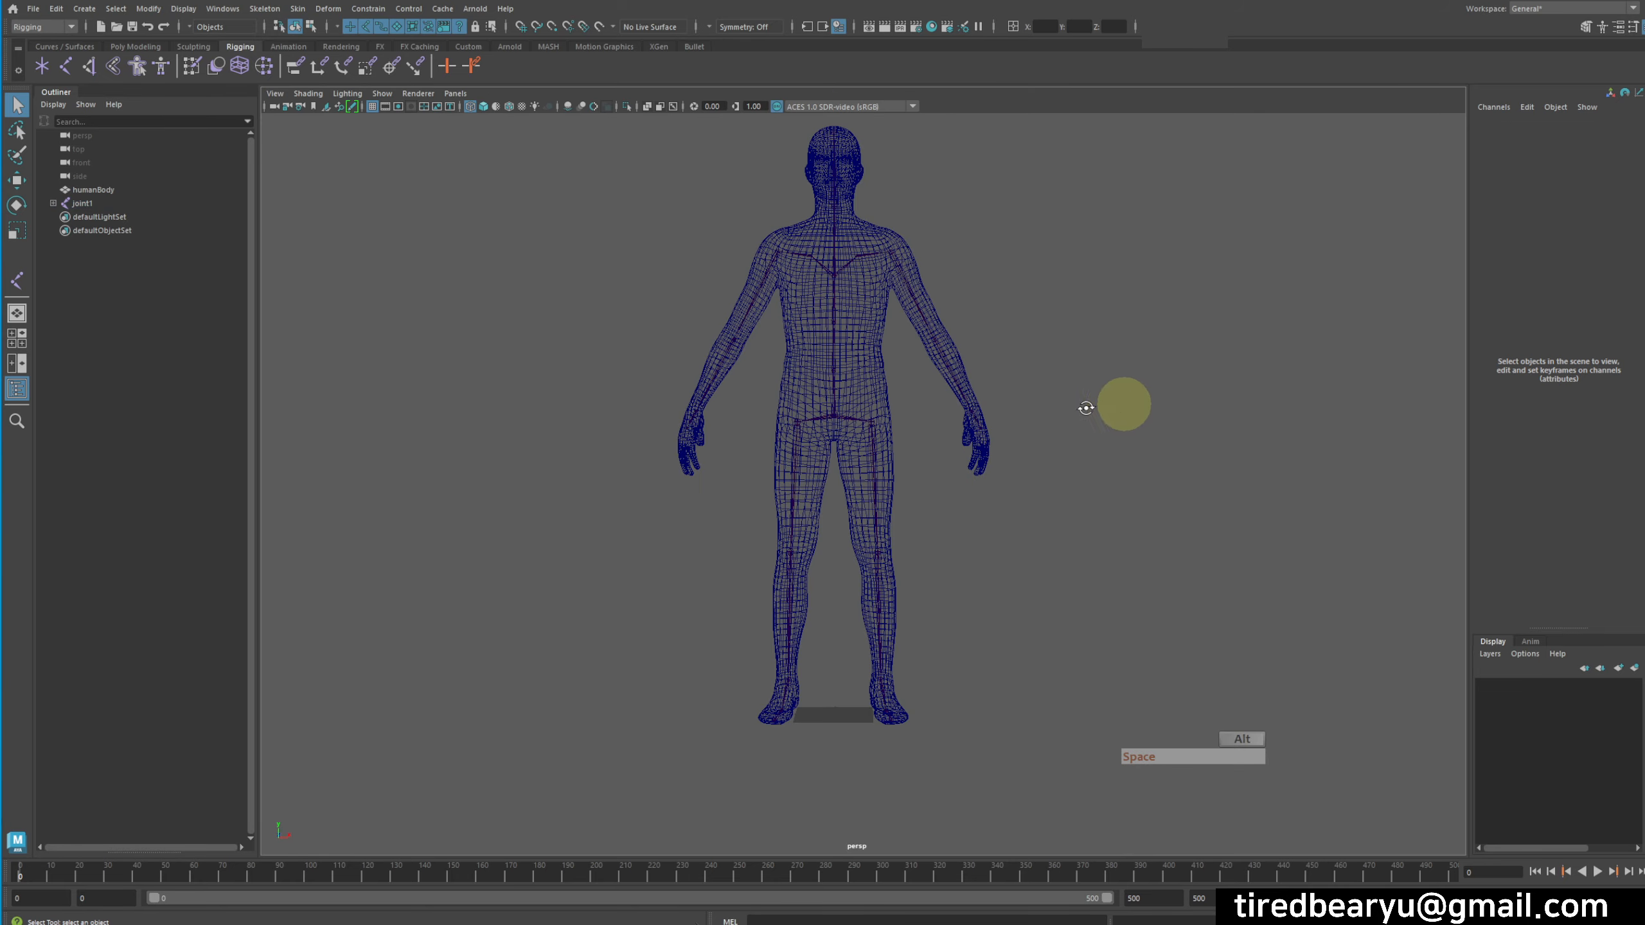
- Bind the human body mesh to the root joint's hierarchy with Closest distance, Classic linear skinning and 5 max influences
mouse_move(1120, 405)
left_mouse_down("alt")
mouse_move(1086, 526)
mouse_move(938, 529)
mouse_move(1208, 517)
mouse_move(1167, 524)
left_mouse_up("alt")
key("ctrl+z")
key("5")
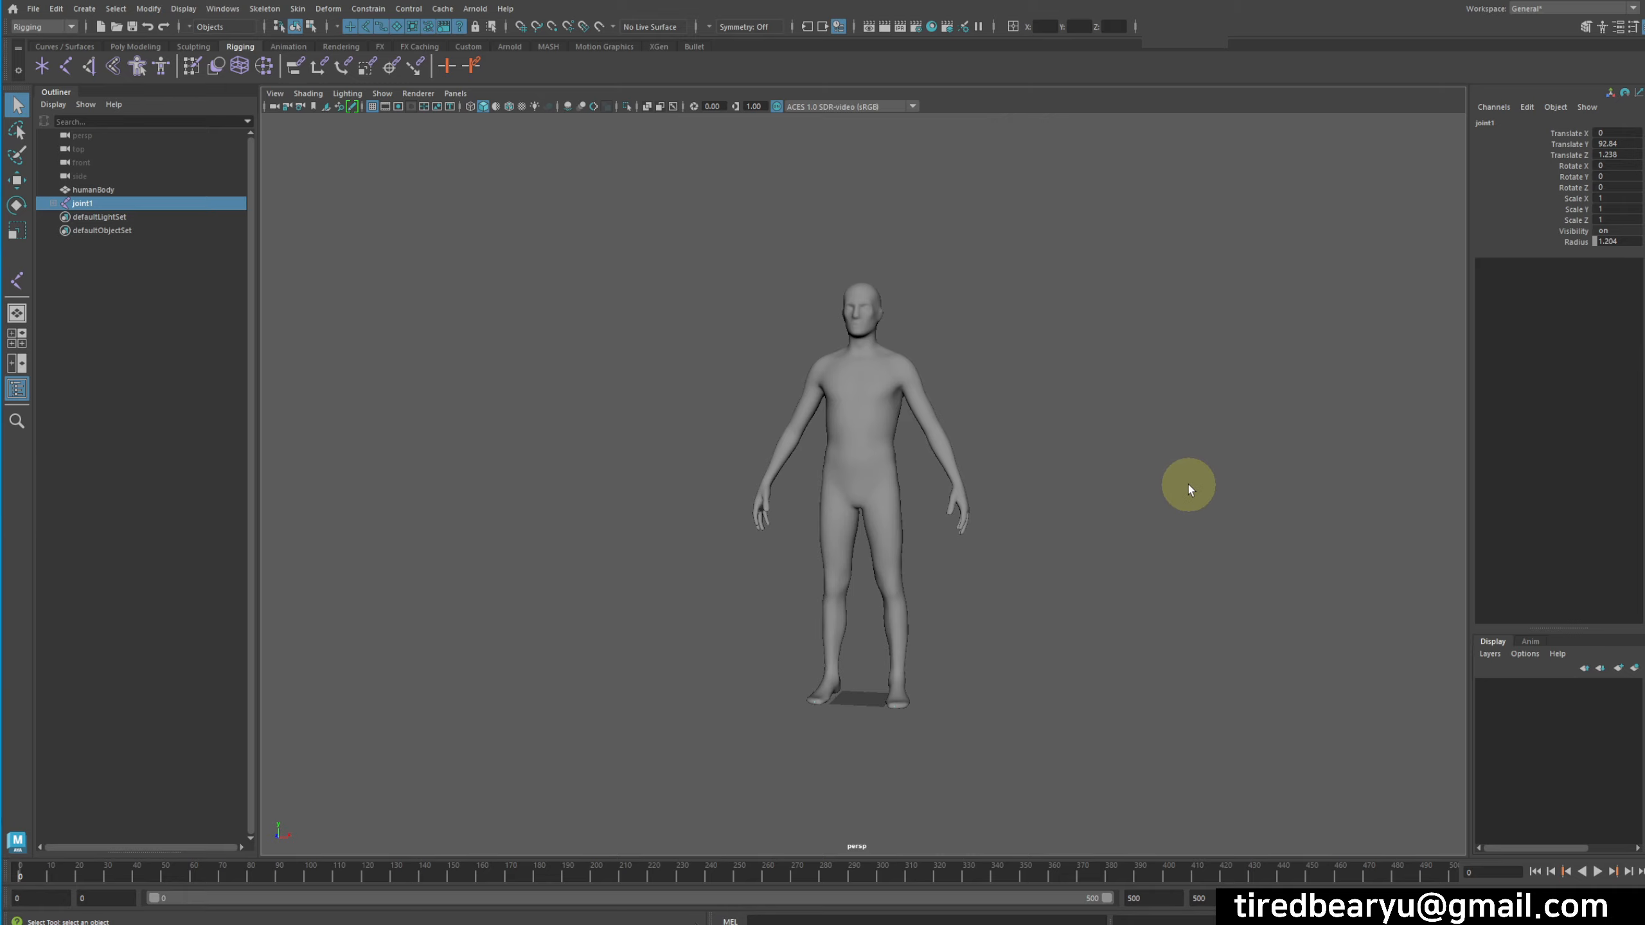
key("4")
right_click_drag(679, 576, 1086, 525, "alt")
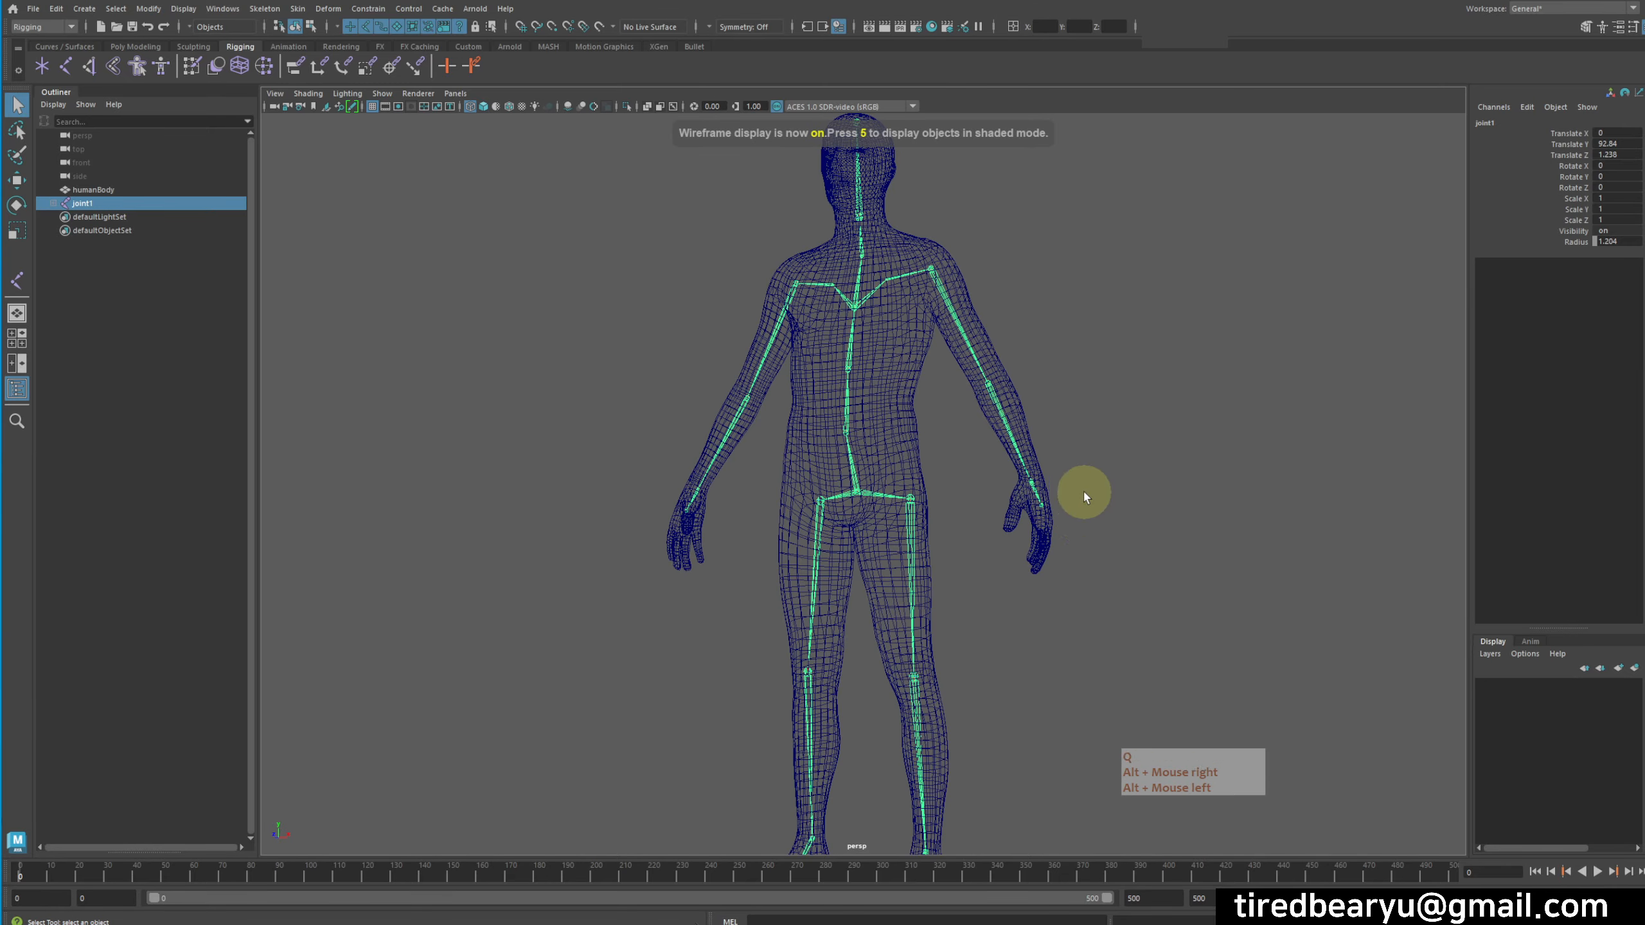
left_click_drag(882, 478, 945, 446, "alt")
left_click(921, 441, "shift")
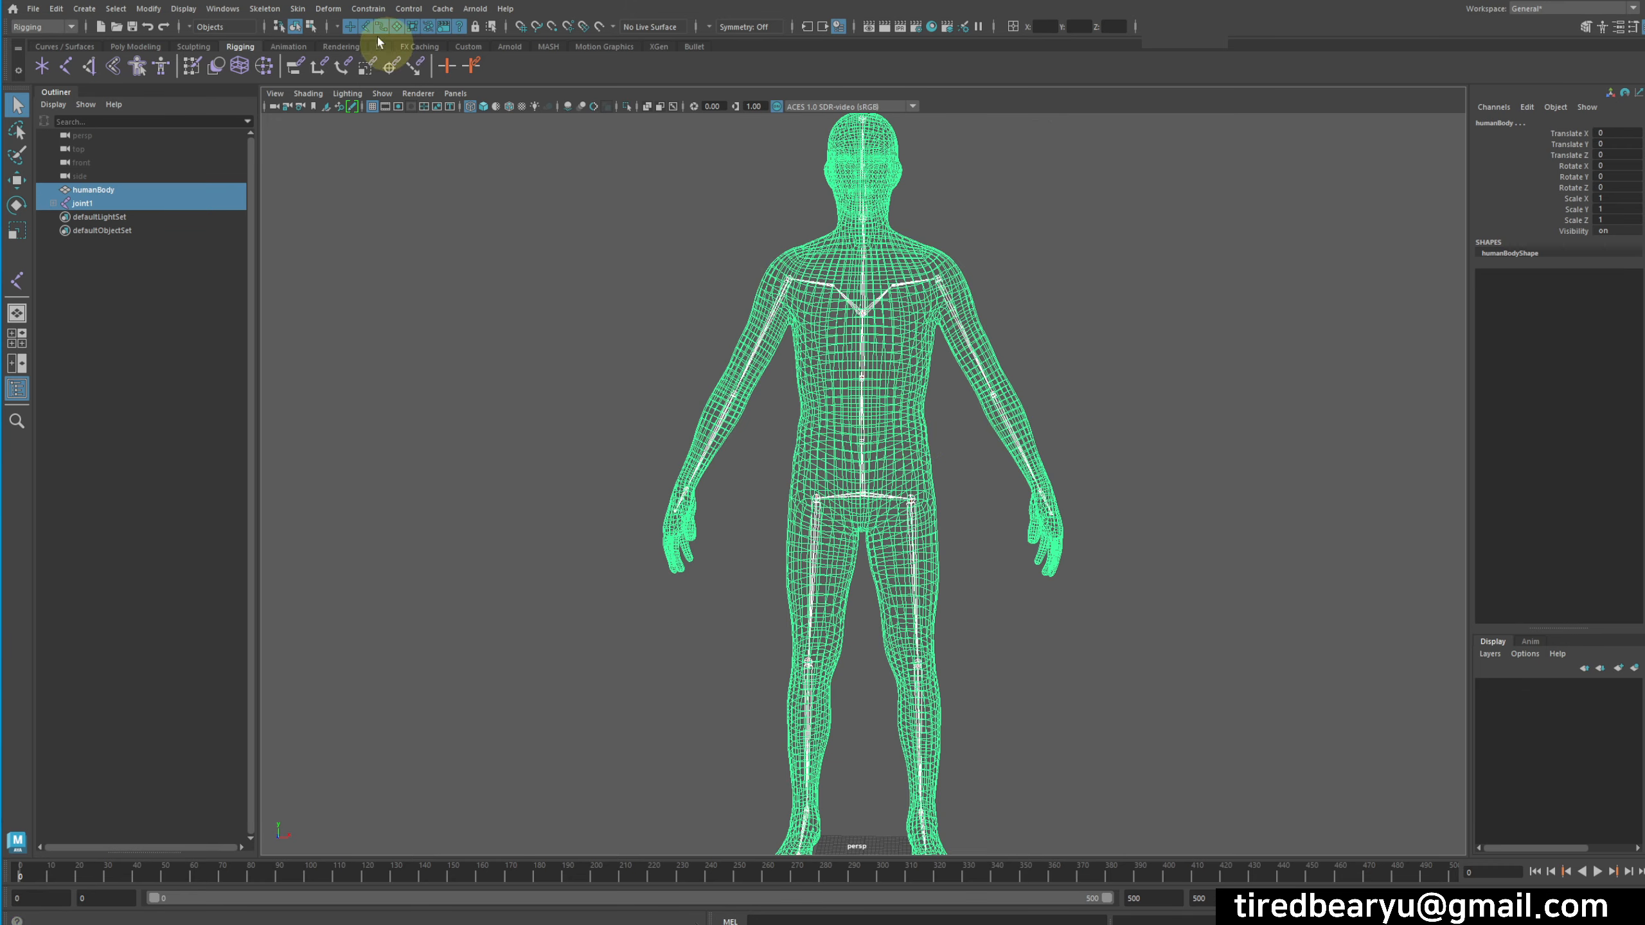
left_click(299, 8)
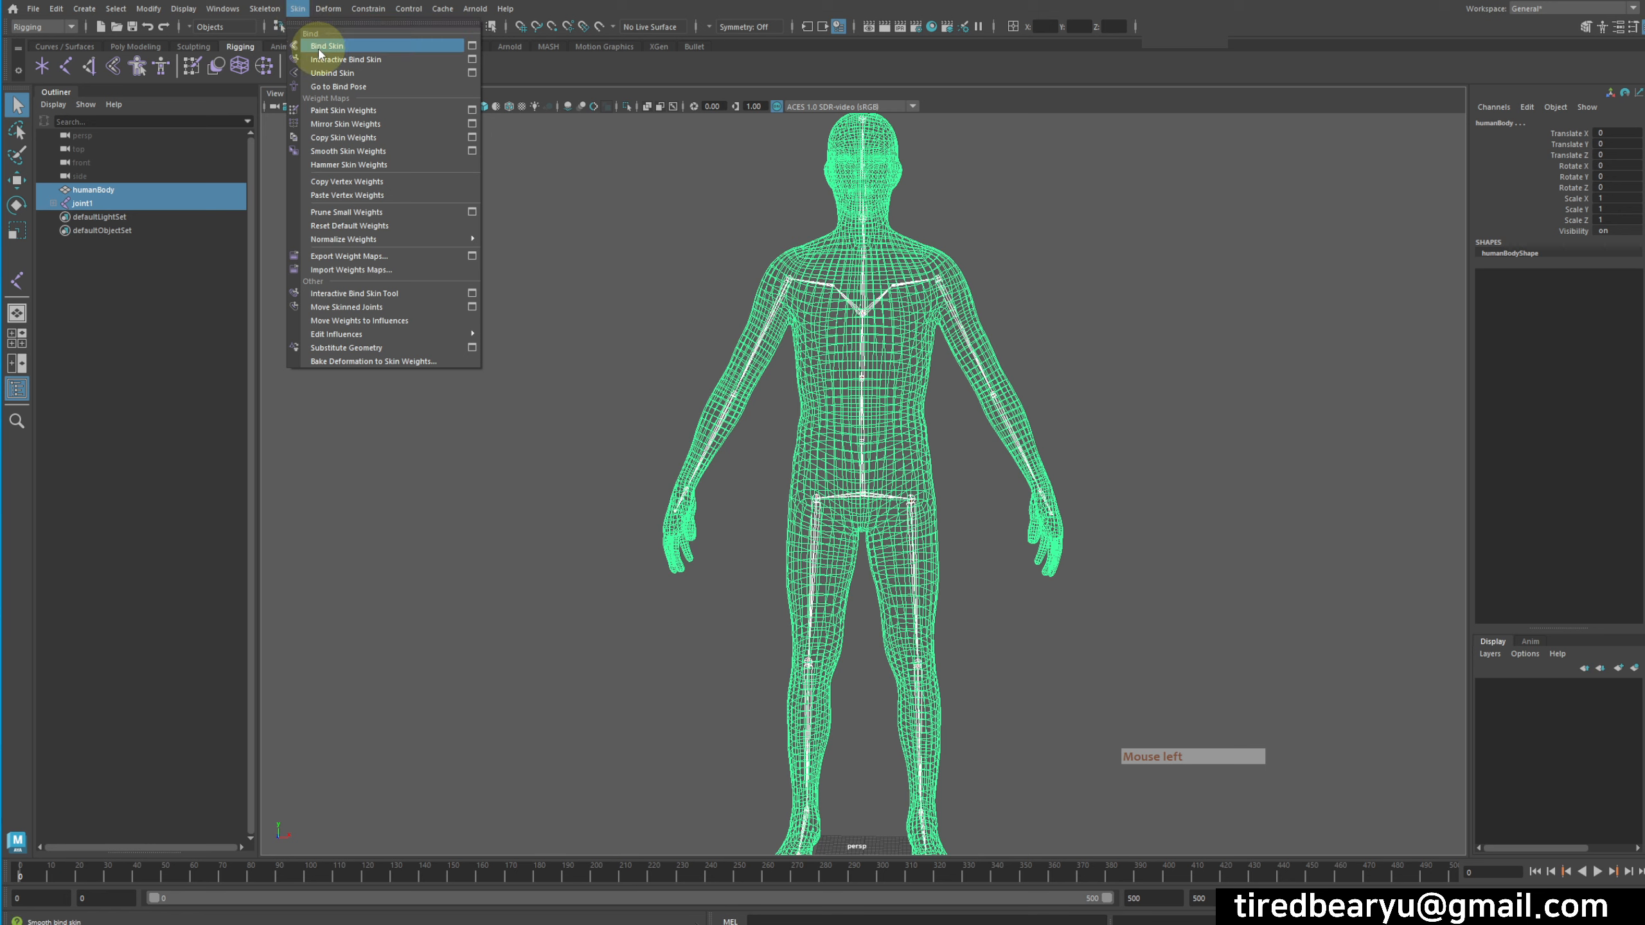
left_click(472, 46)
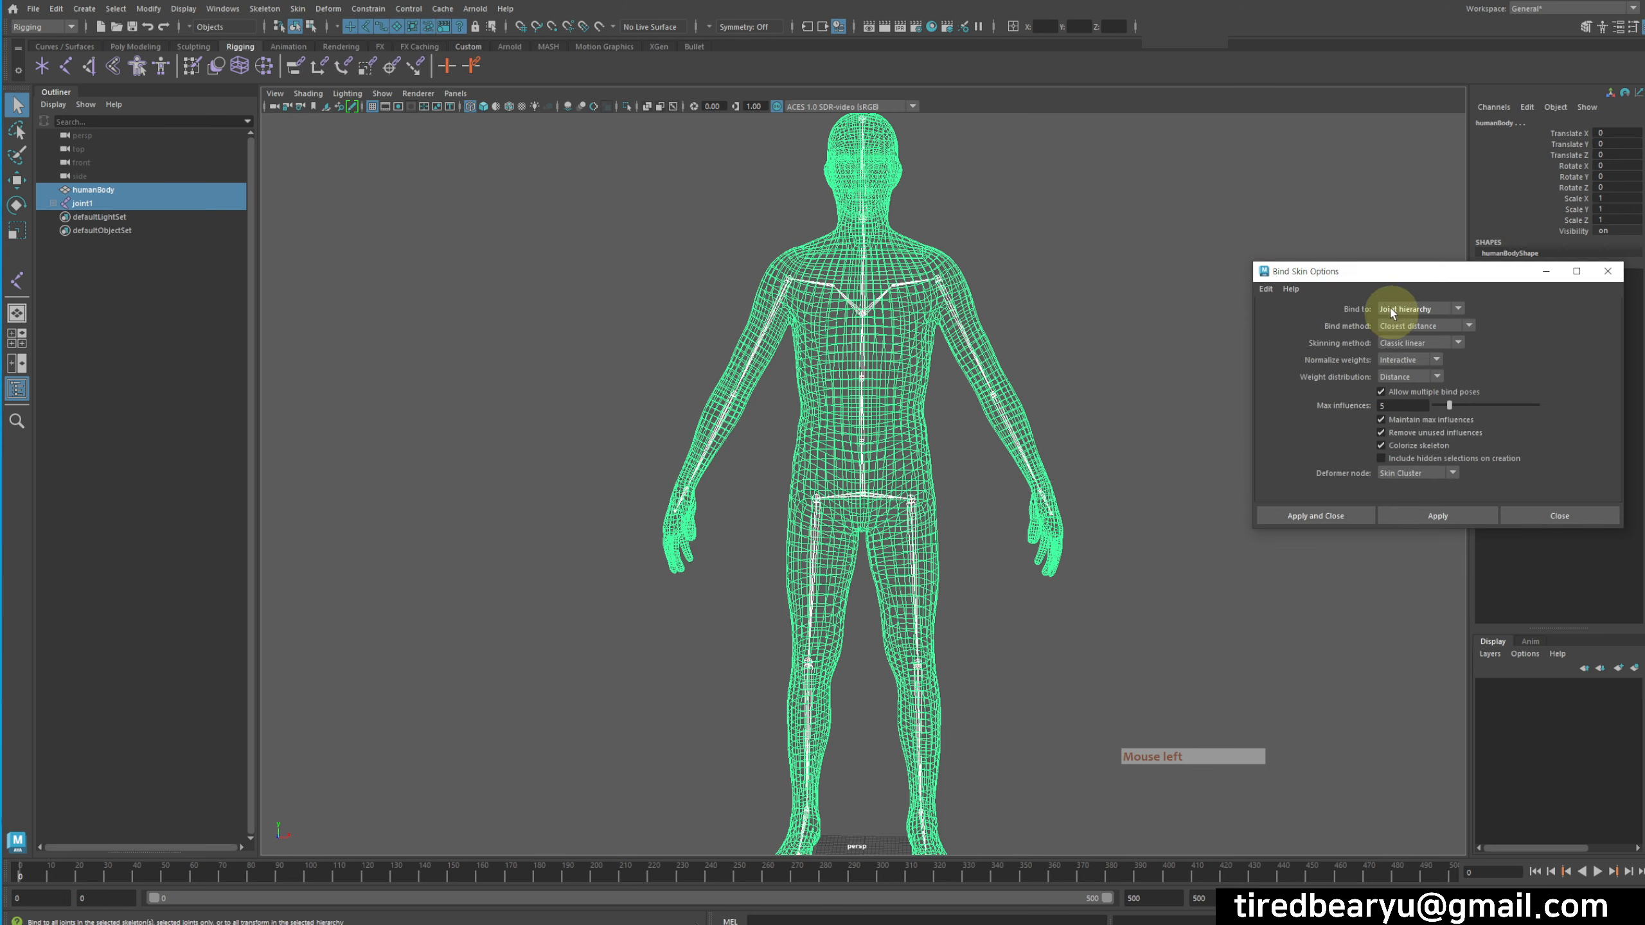
left_click_drag(1407, 272, 1316, 210)
left_click(1184, 224)
left_click(1200, 254)
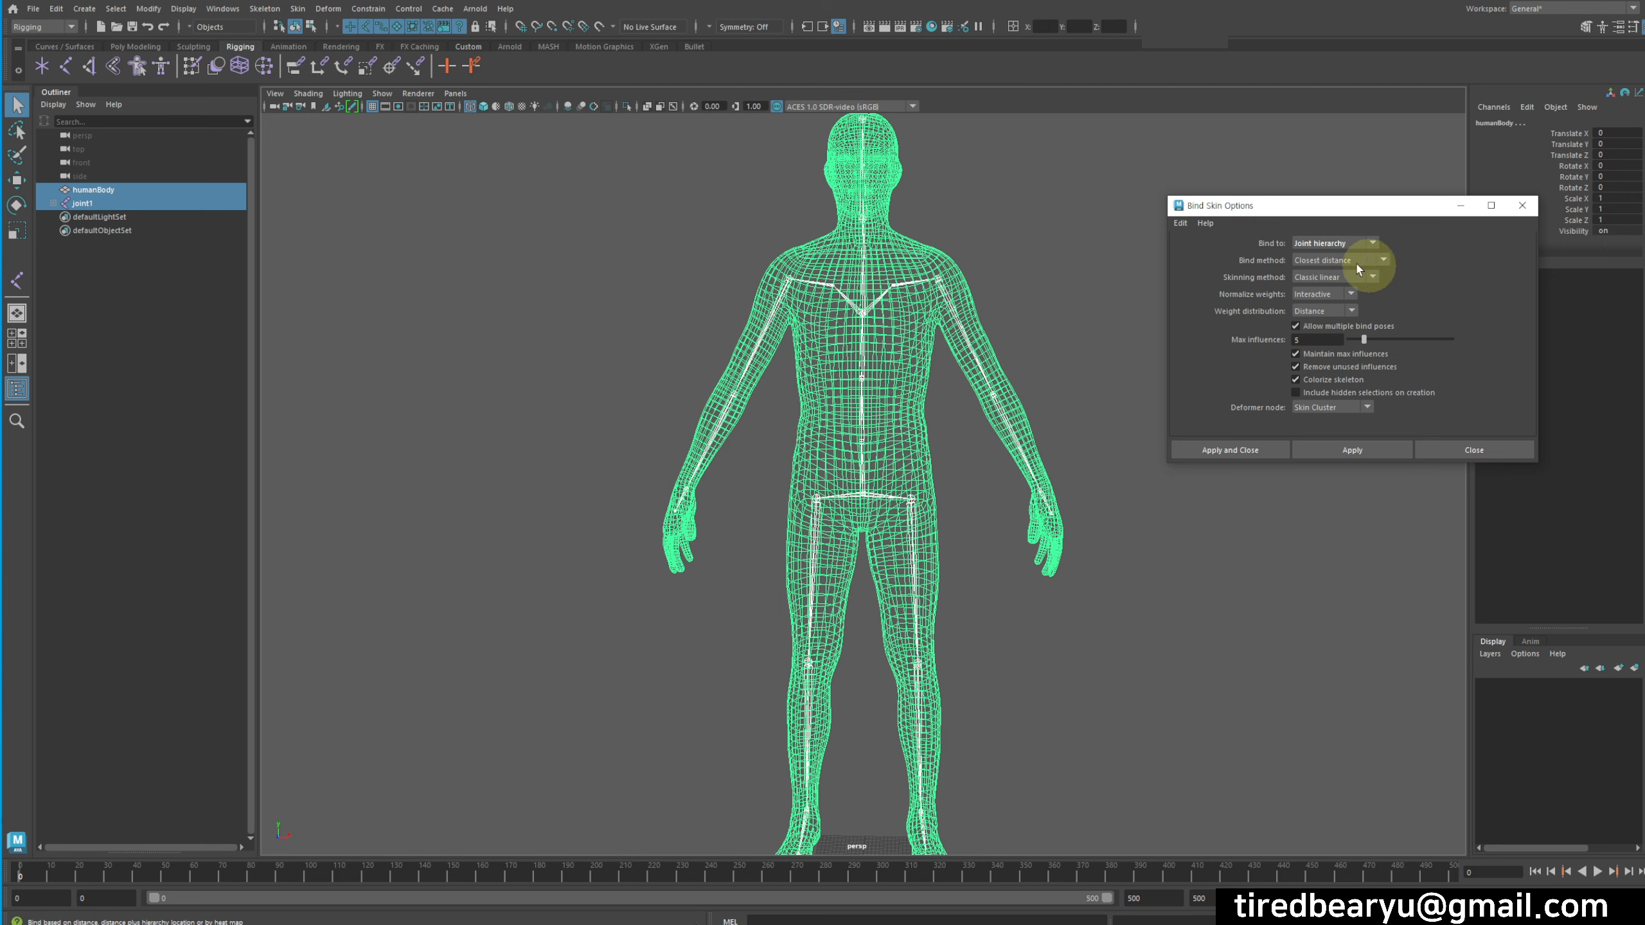
left_click(1357, 450)
left_click(1471, 450)
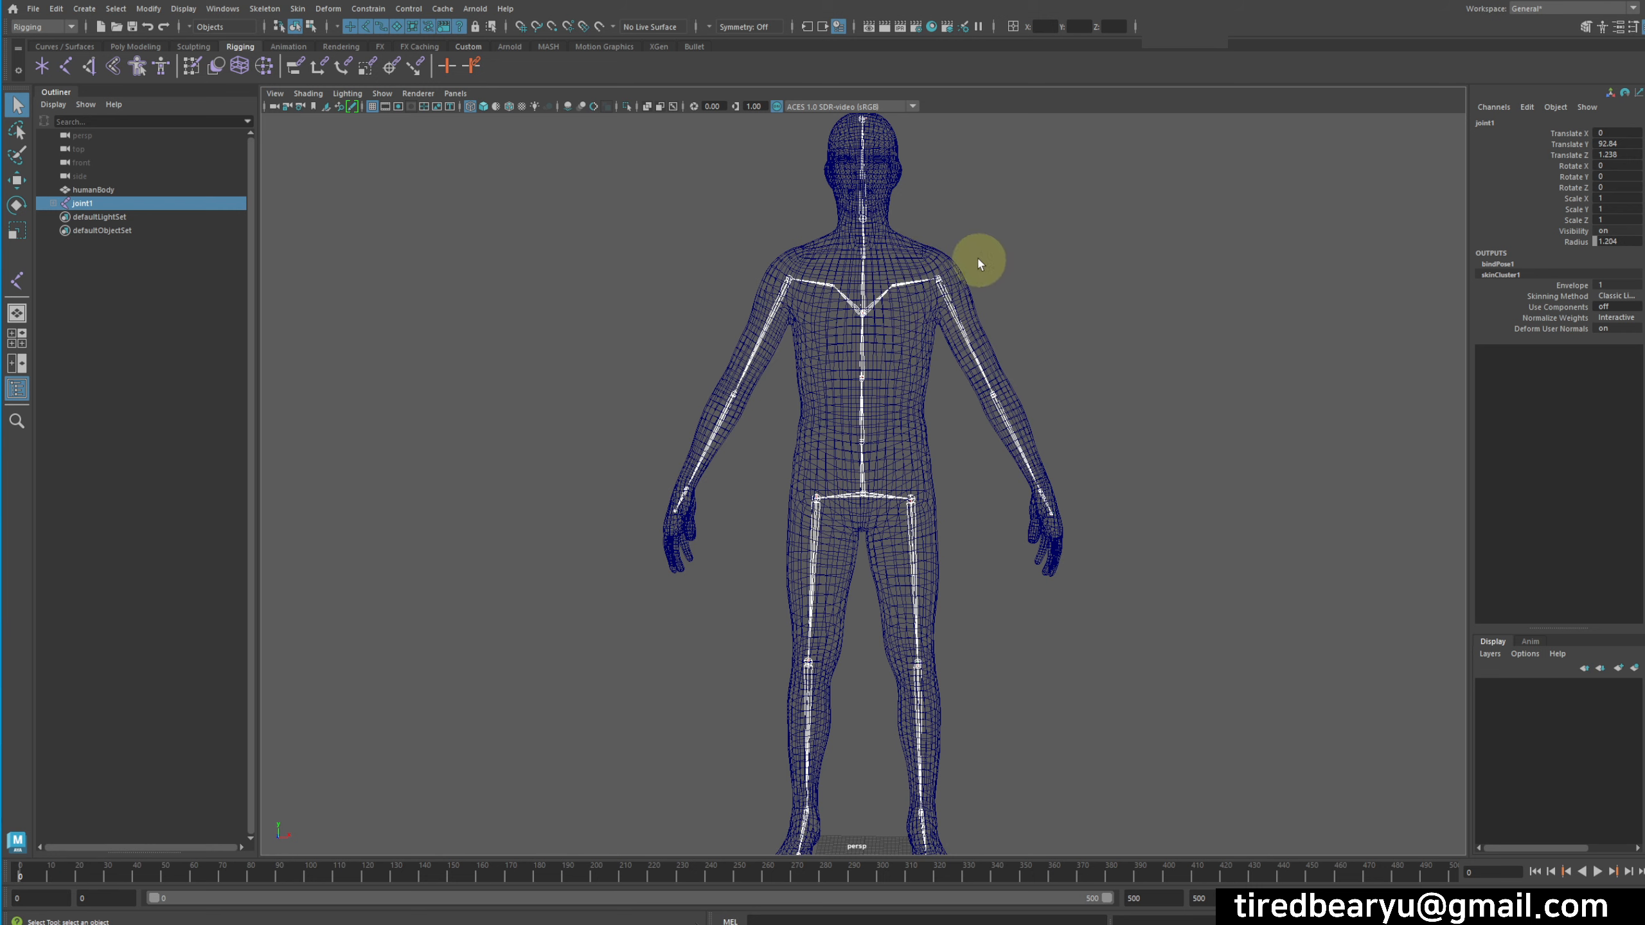
- Rotate the left shoulder joint about 52 degrees in Z to test the skin deformation, and undo the rotation
left_click(931, 357)
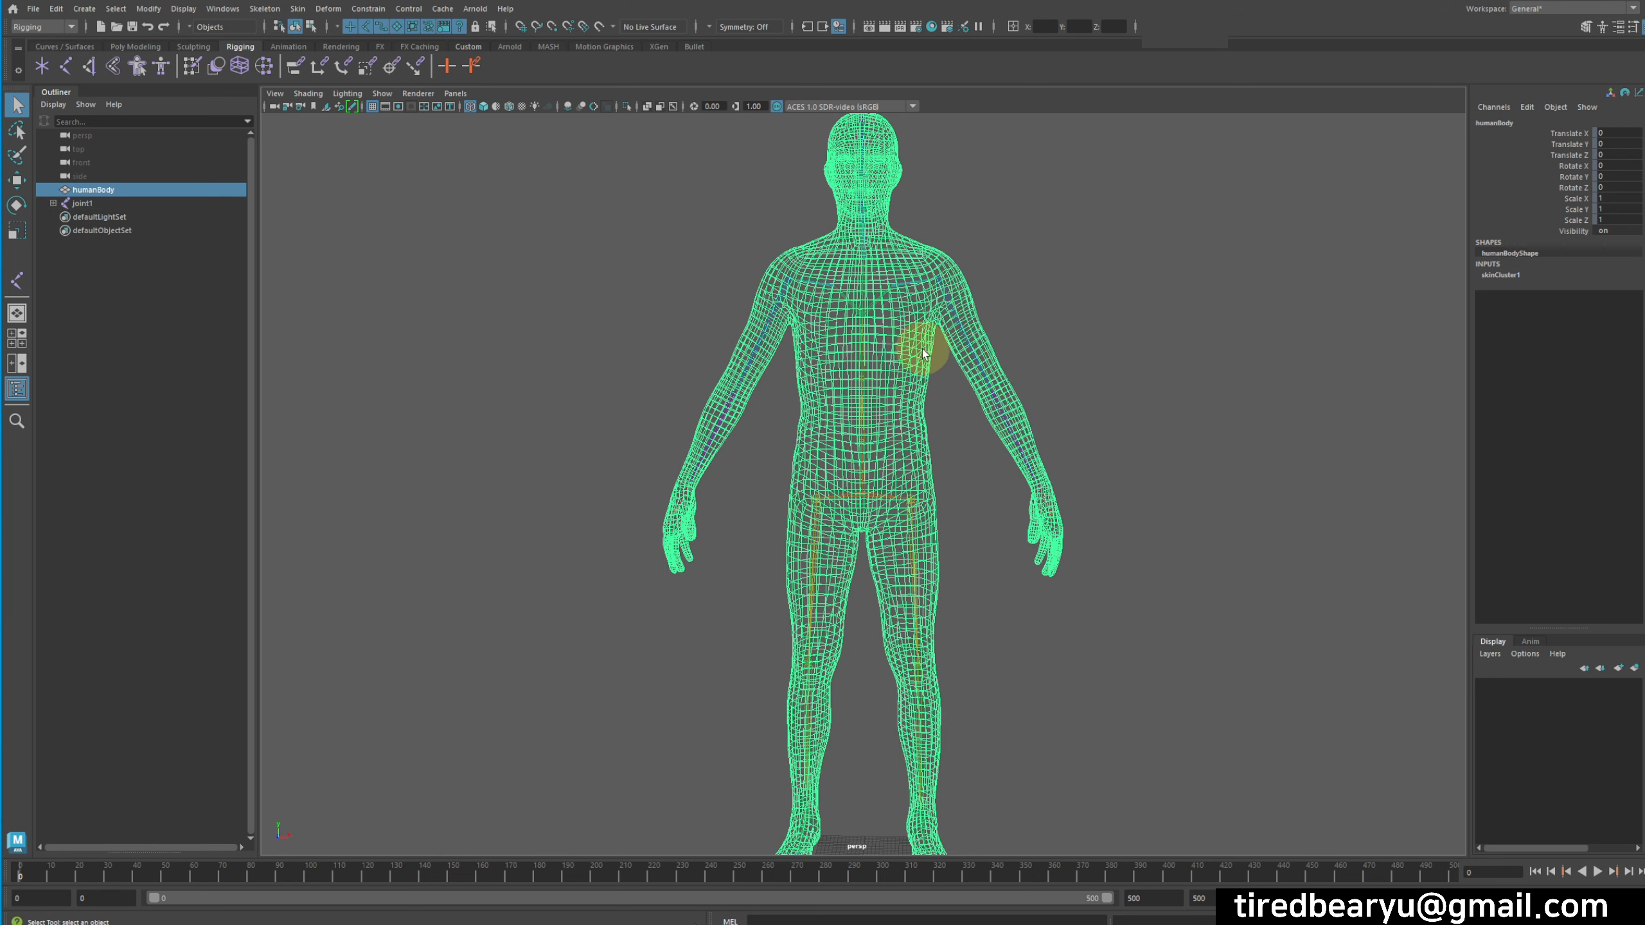
left_click(1010, 319)
key("e")
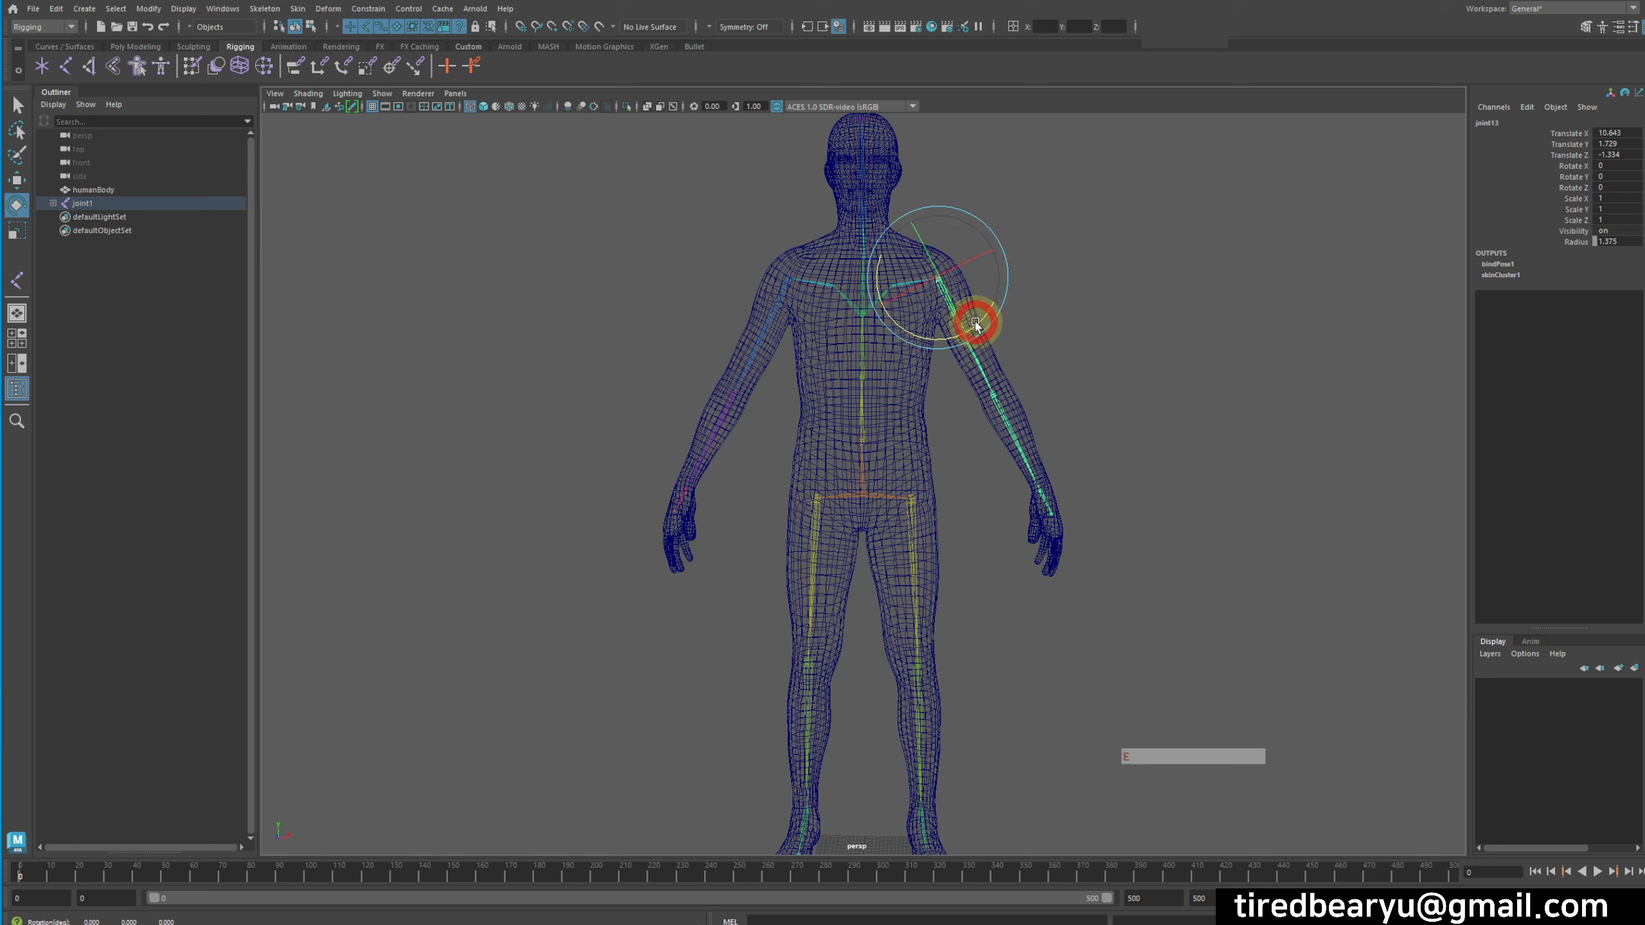
left_click_drag(973, 320, 1004, 280)
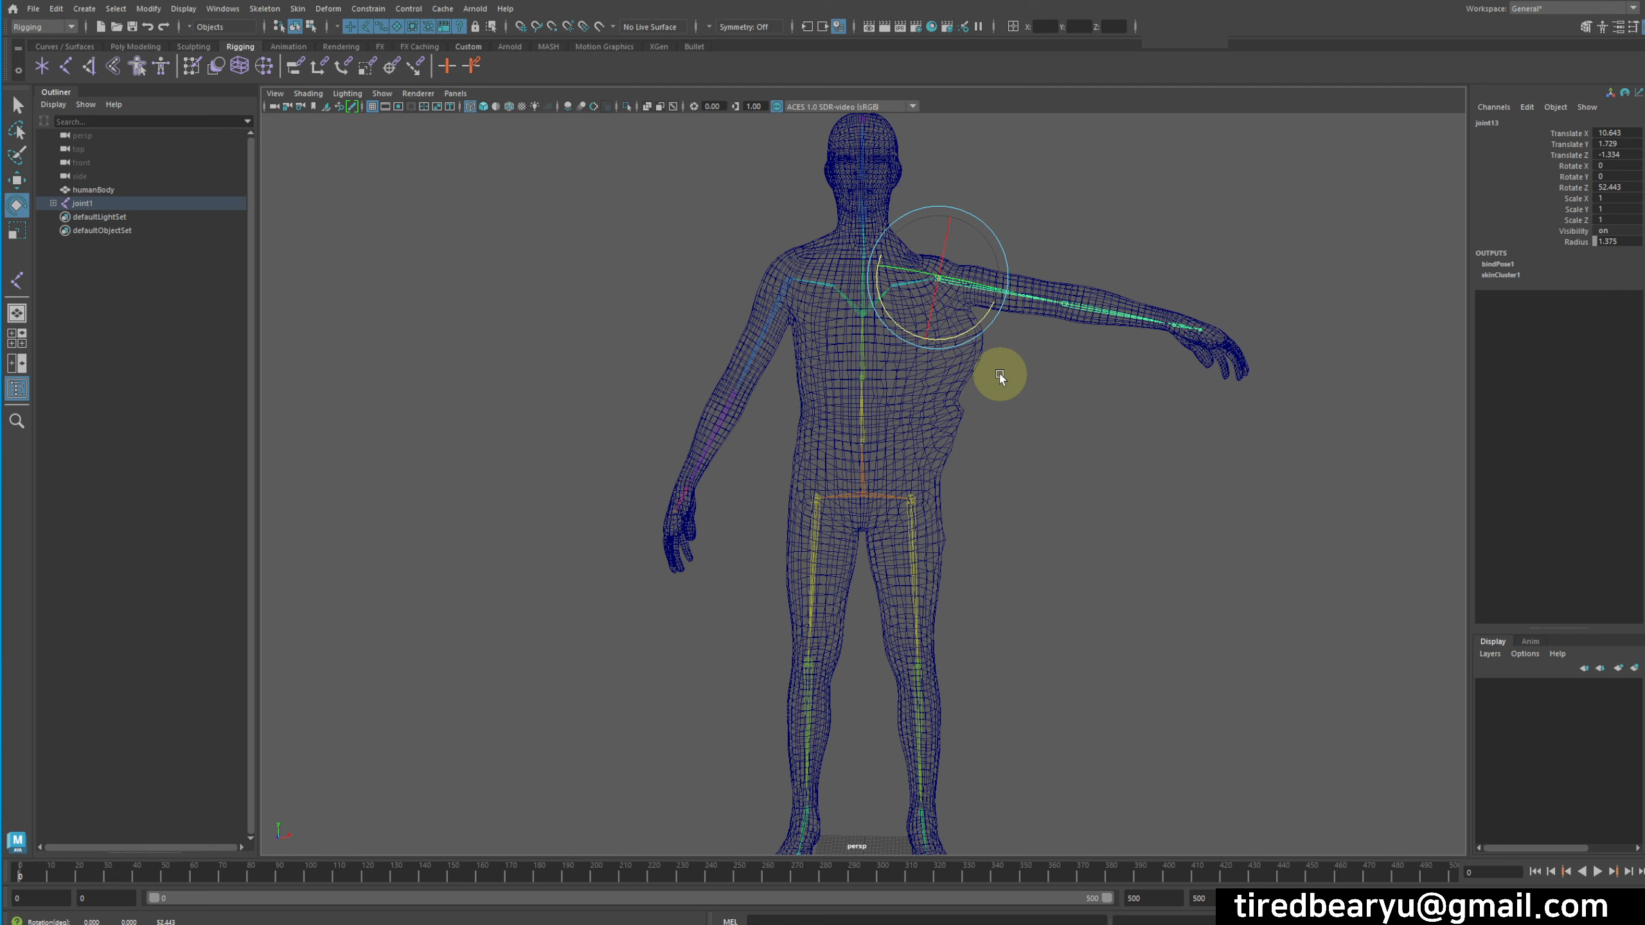
key("ctrl+z")
- Apply a Delta Mush deformer to the human body mesh
left_click(1041, 324)
left_click_drag(922, 372, 937, 421)
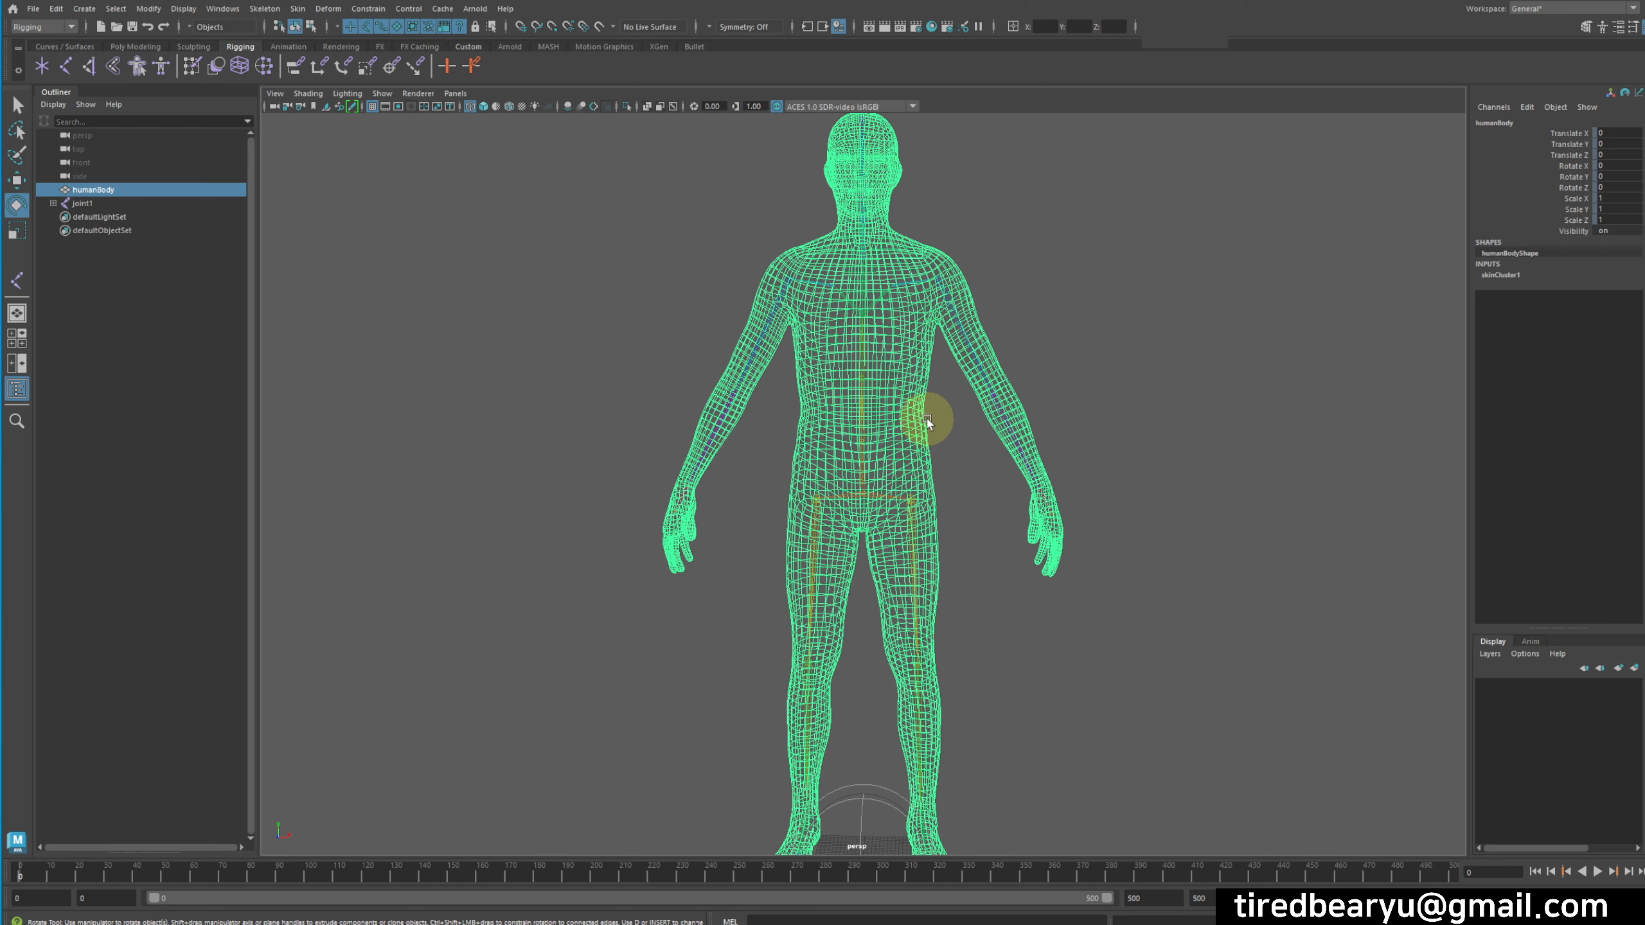
left_click(328, 9)
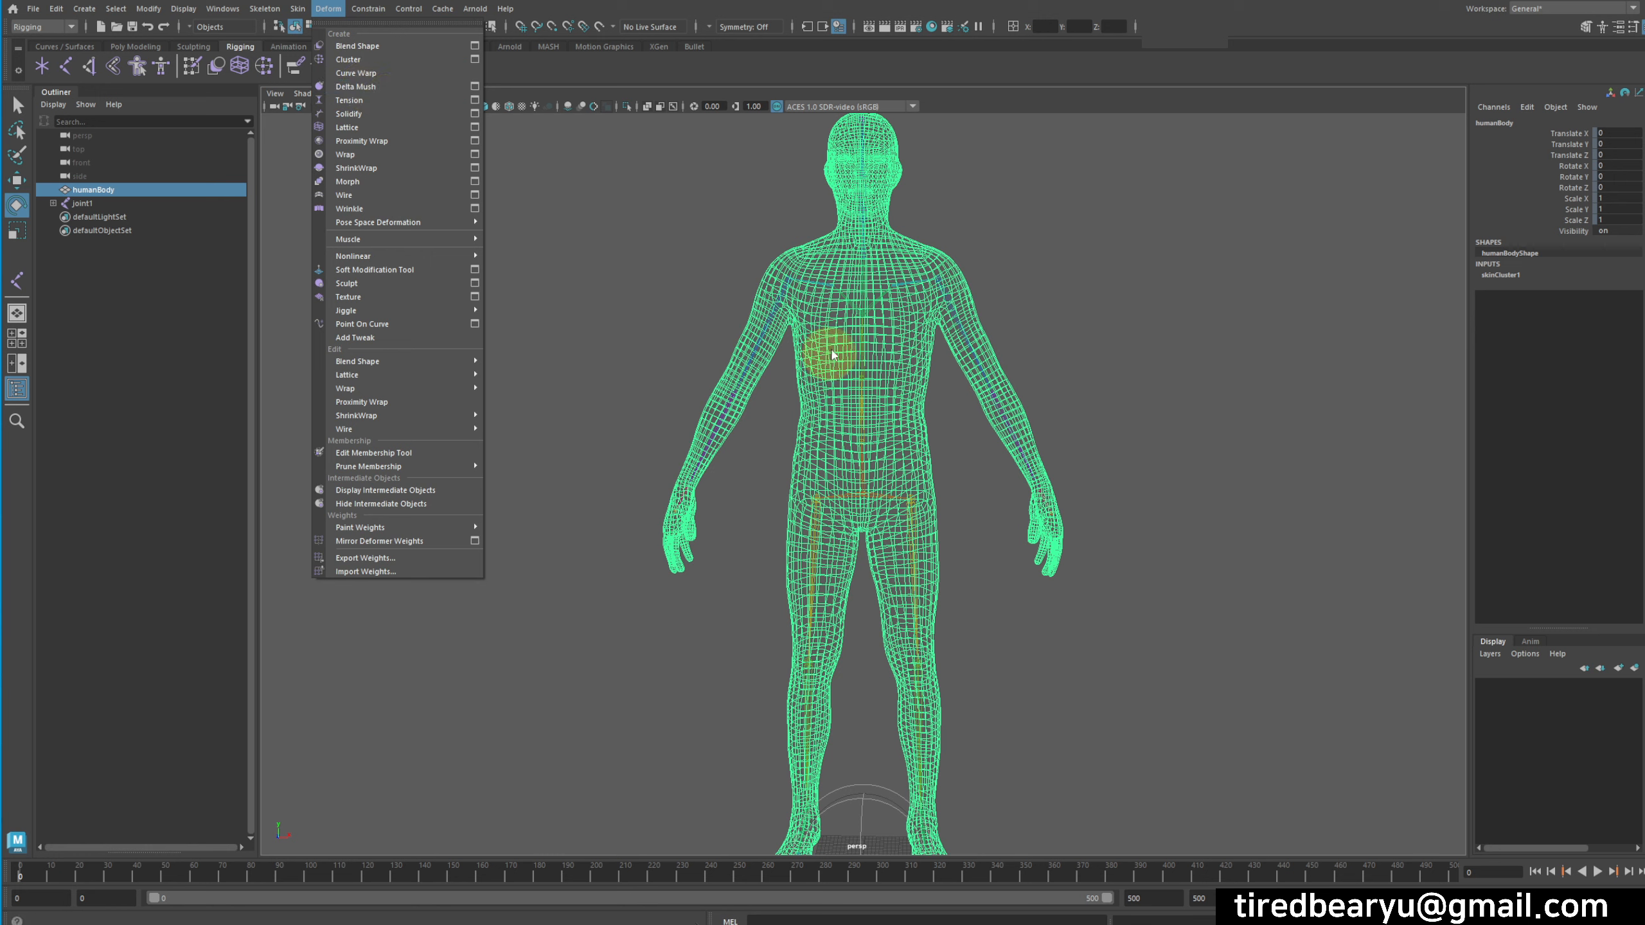
left_click(376, 87)
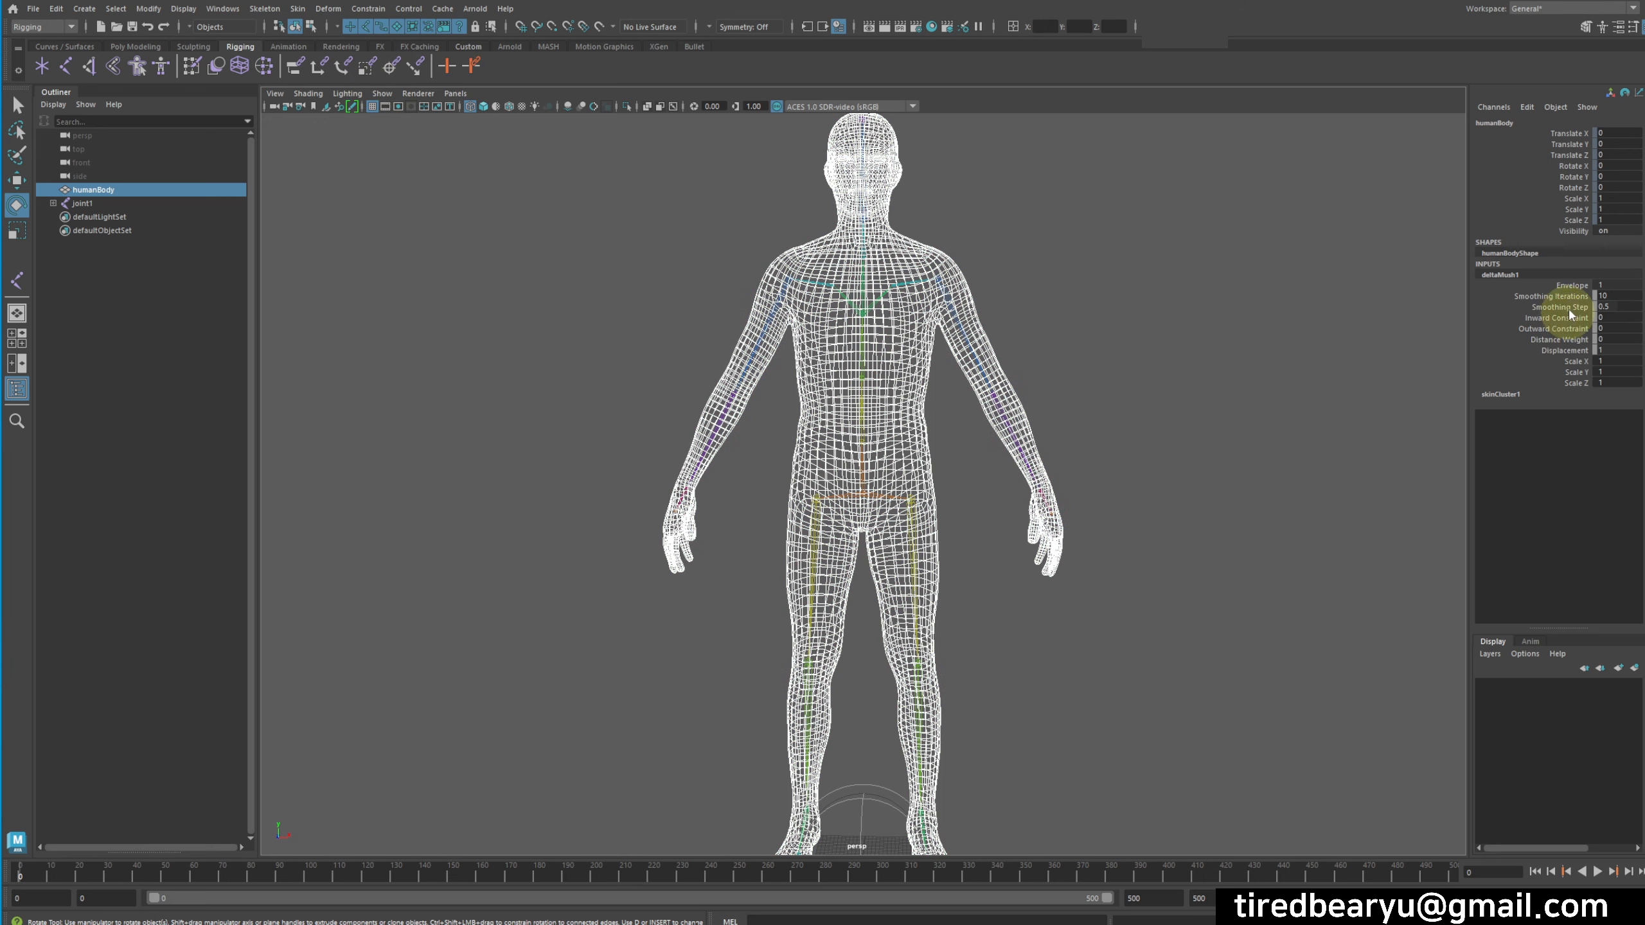
- Raise the left arm by rotating its shoulder joint about 71 degrees in Z, to inspect the armpit and torso
left_click(1264, 415)
middle_click_drag(1263, 415, 1162, 352, "alt")
left_click_drag(1105, 298, 1088, 268)
middle_click_drag(1156, 355, 1110, 407, "alt")
key("q")
right_click_drag(1069, 419, 1322, 418, "alt")
middle_click_drag(1321, 418, 1141, 520, "alt")
right_click_drag(1198, 507, 1109, 463, "alt")
left_click_drag(1074, 439, 1043, 412, "alt")
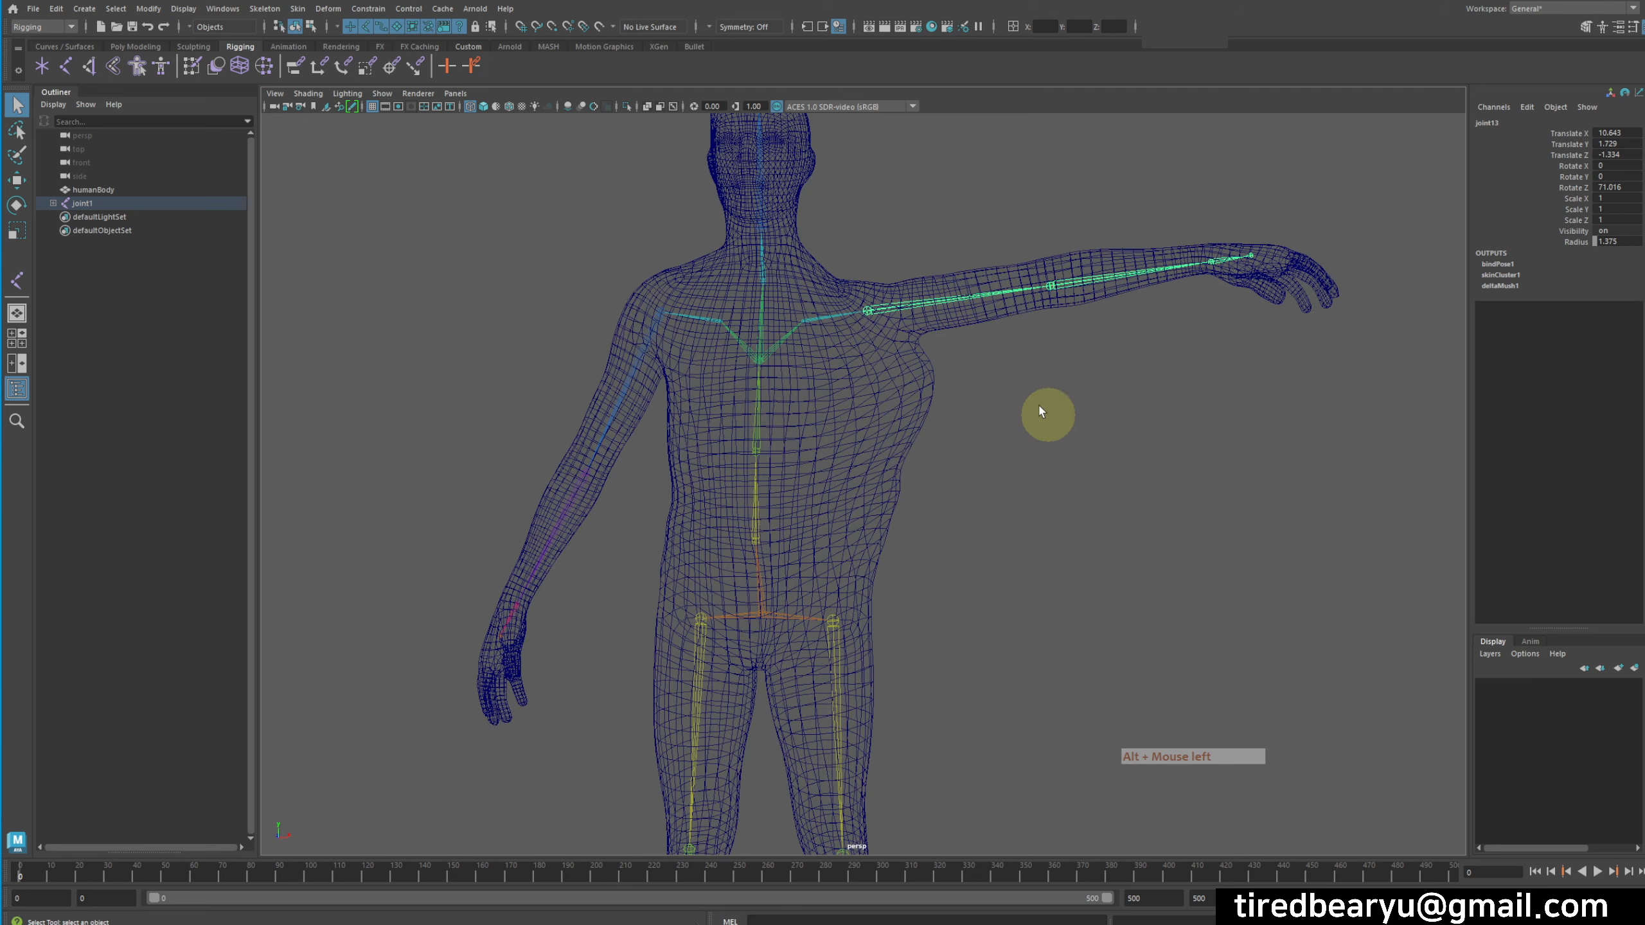
- Vary the Envelope of the body's Delta Mush to compare the deformation with and without it, ending at 1
left_click(930, 392)
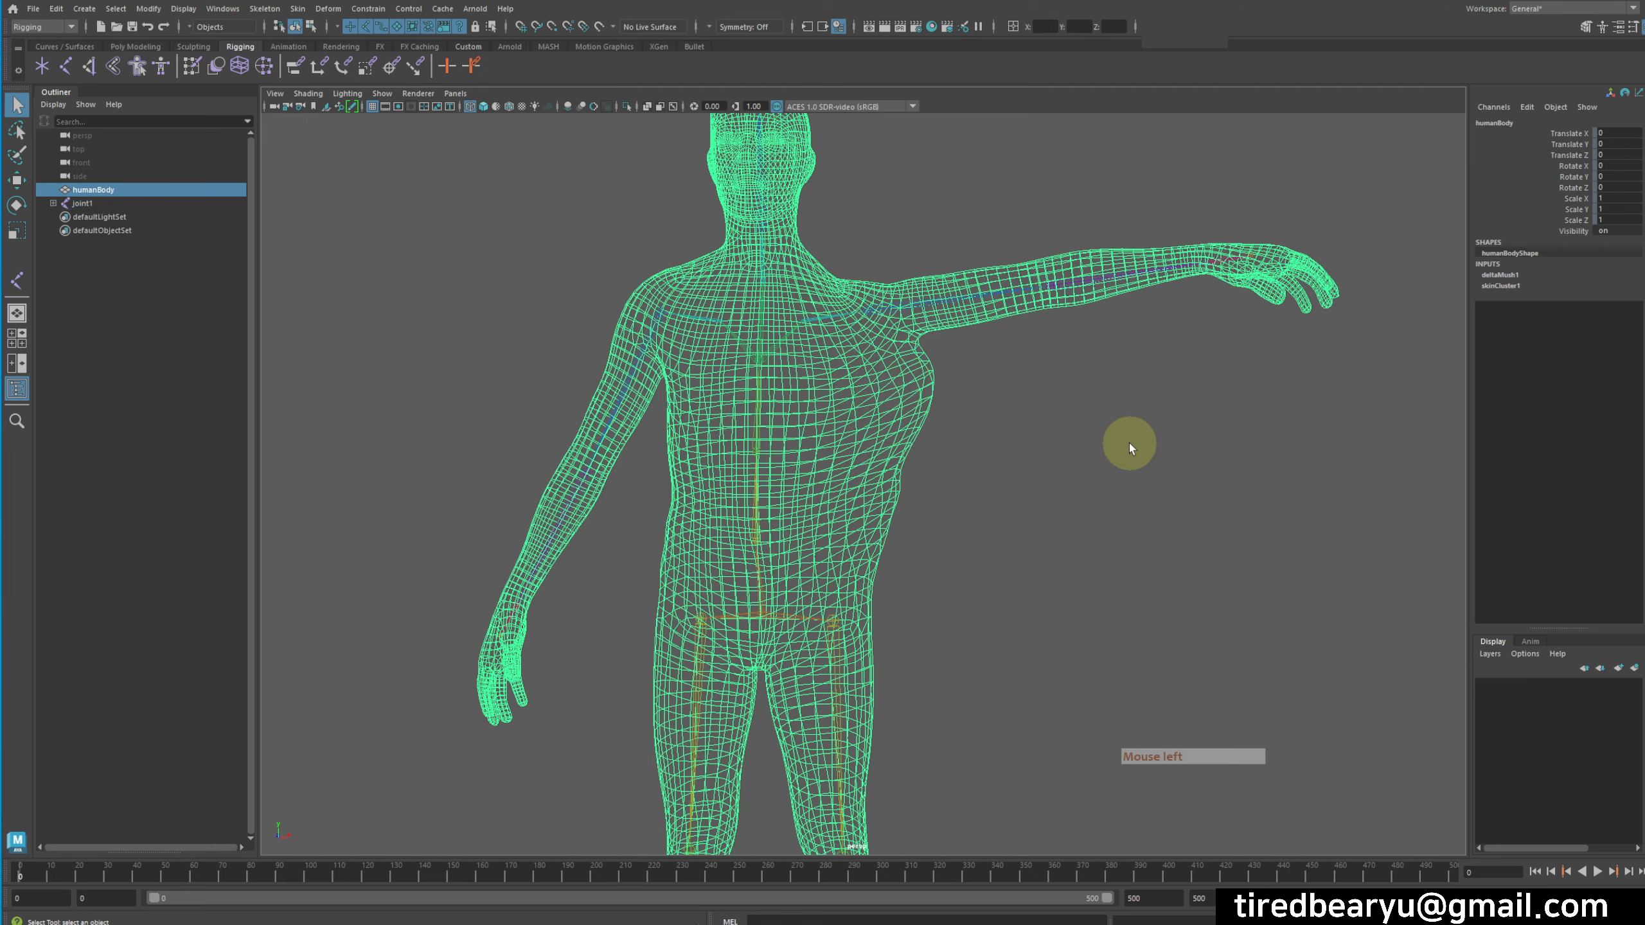
left_click(1498, 275)
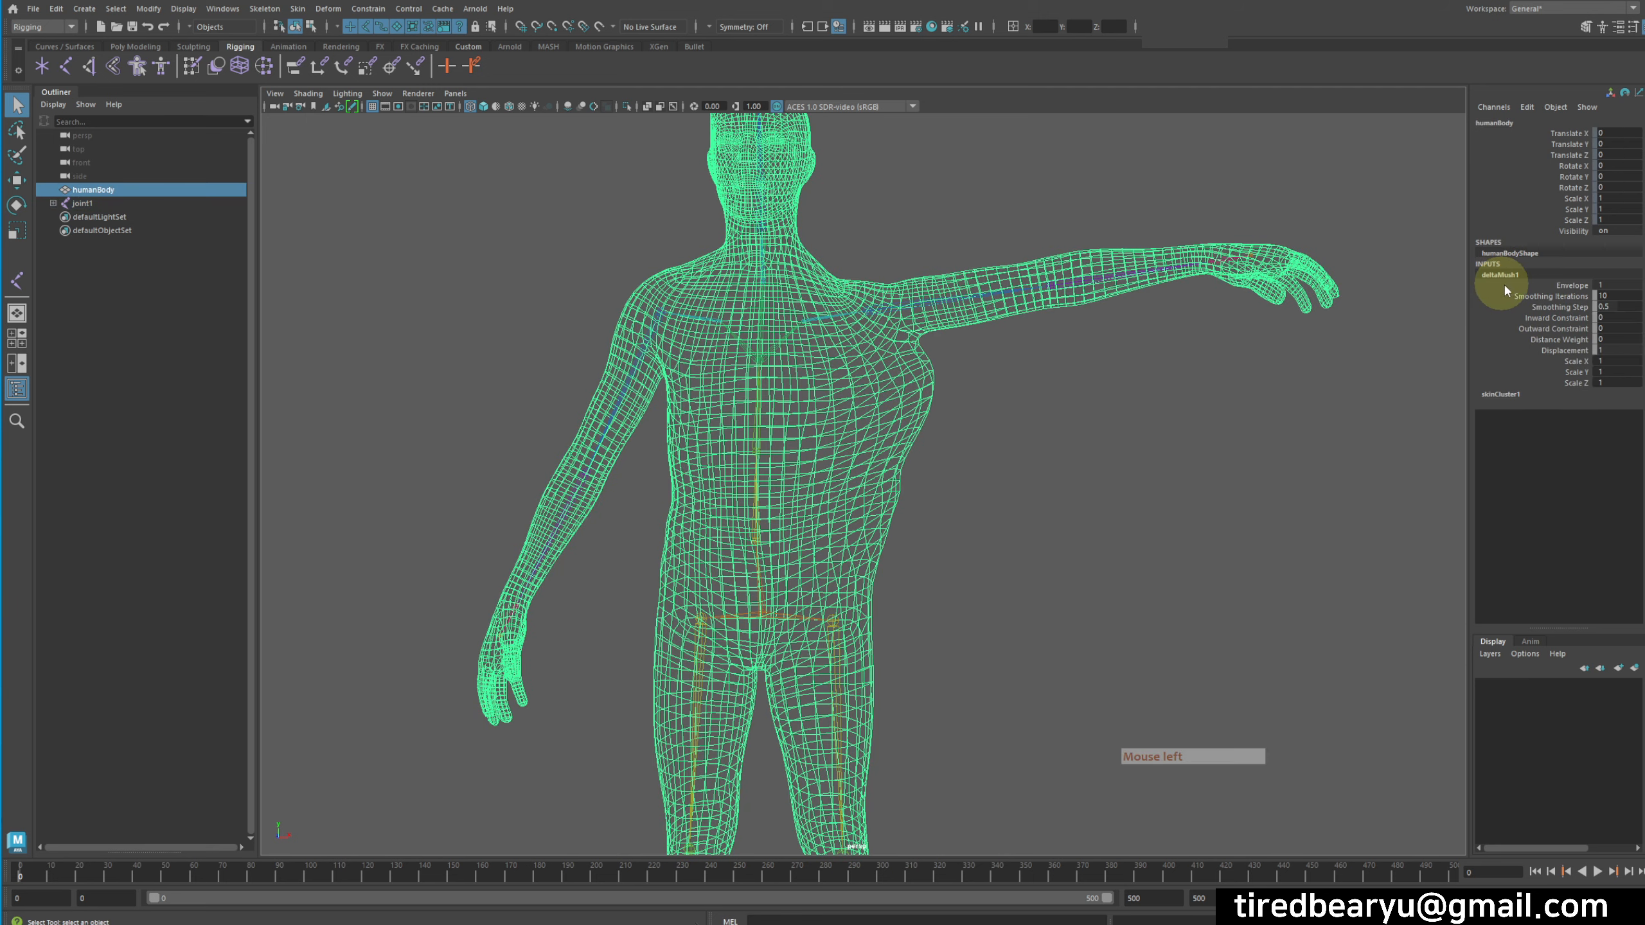
left_click(1567, 286)
middle_click_drag(1267, 386, 1413, 441)
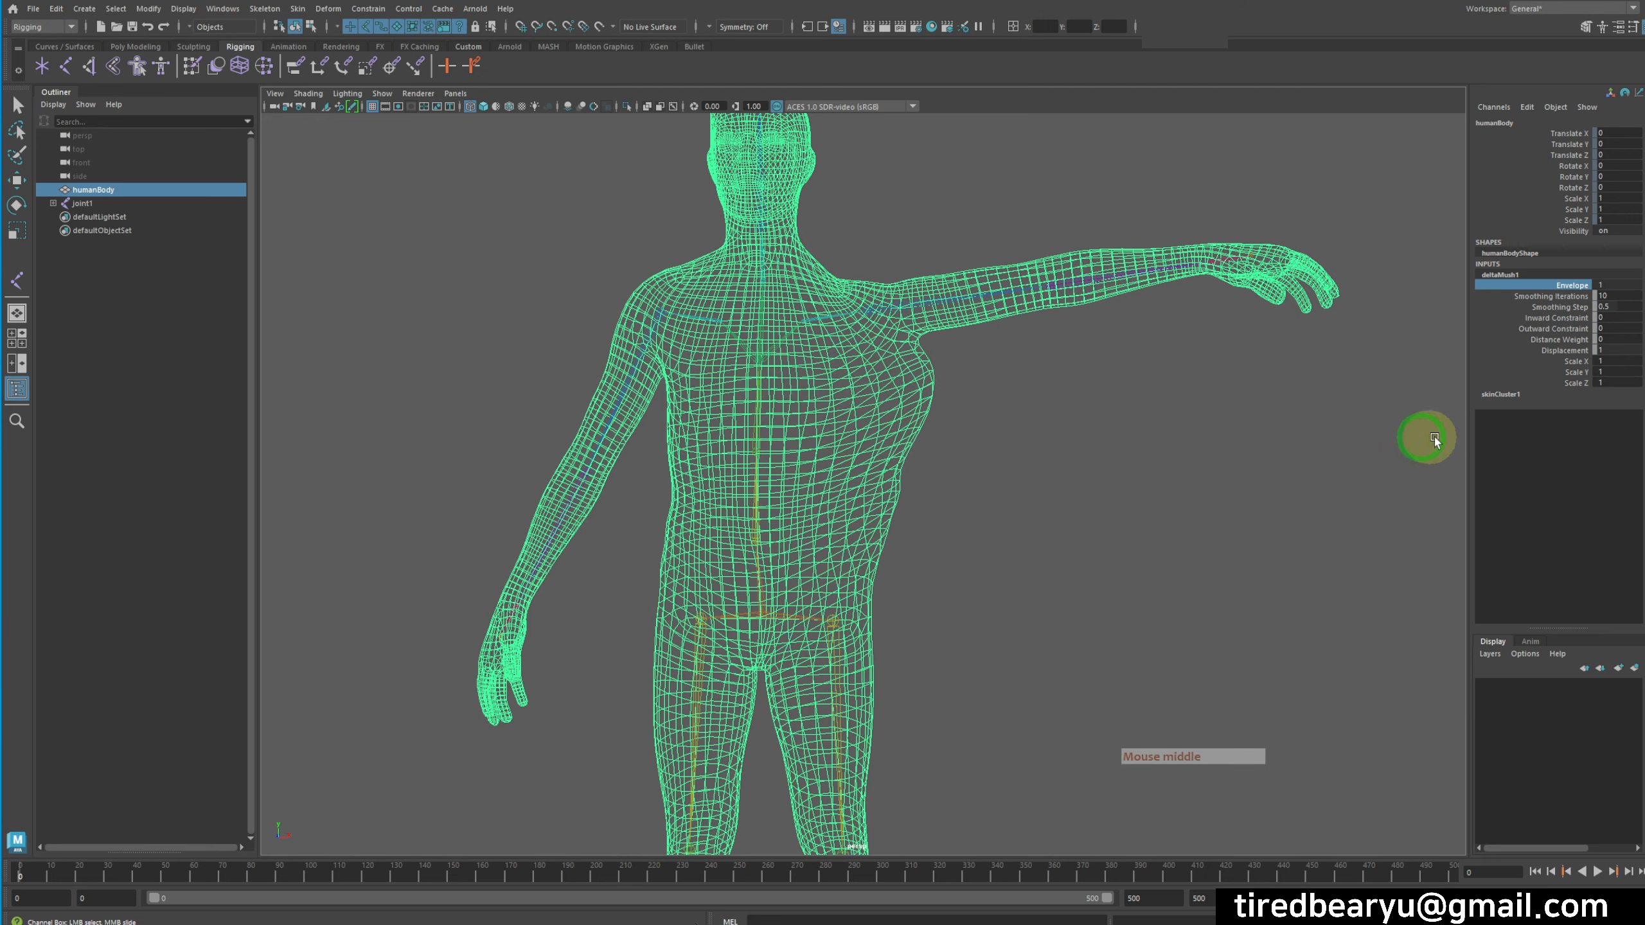
middle_click_drag(1052, 431, 1278, 459)
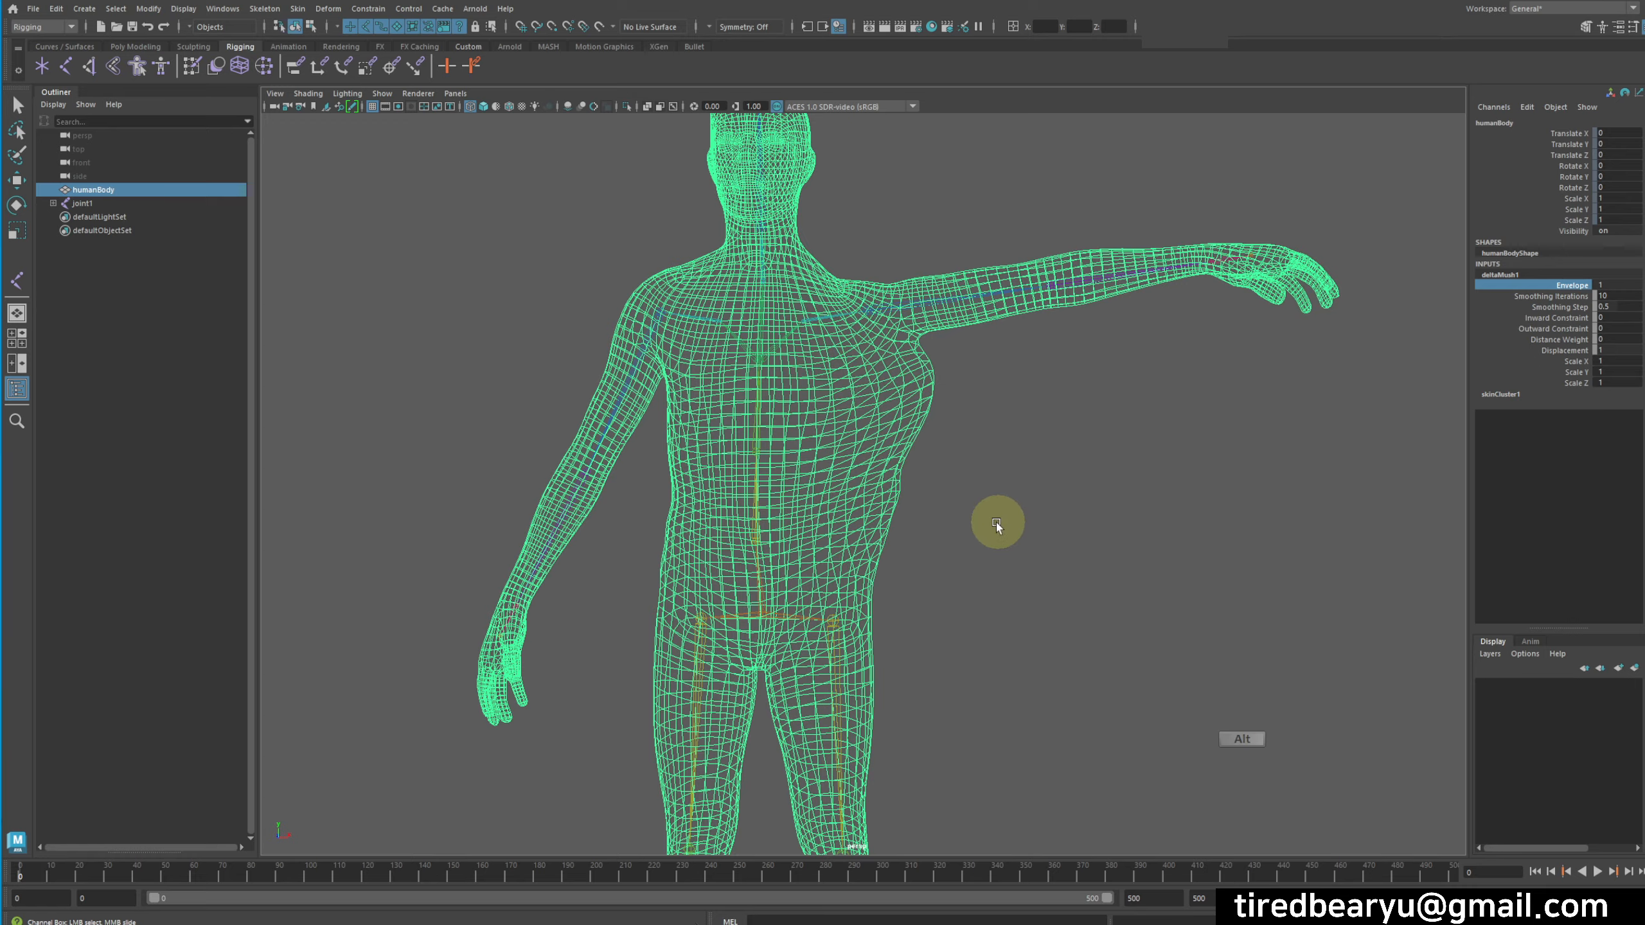
left_click_drag(995, 521, 916, 405, "alt")
middle_click_drag(916, 405, 1519, 308, "alt")
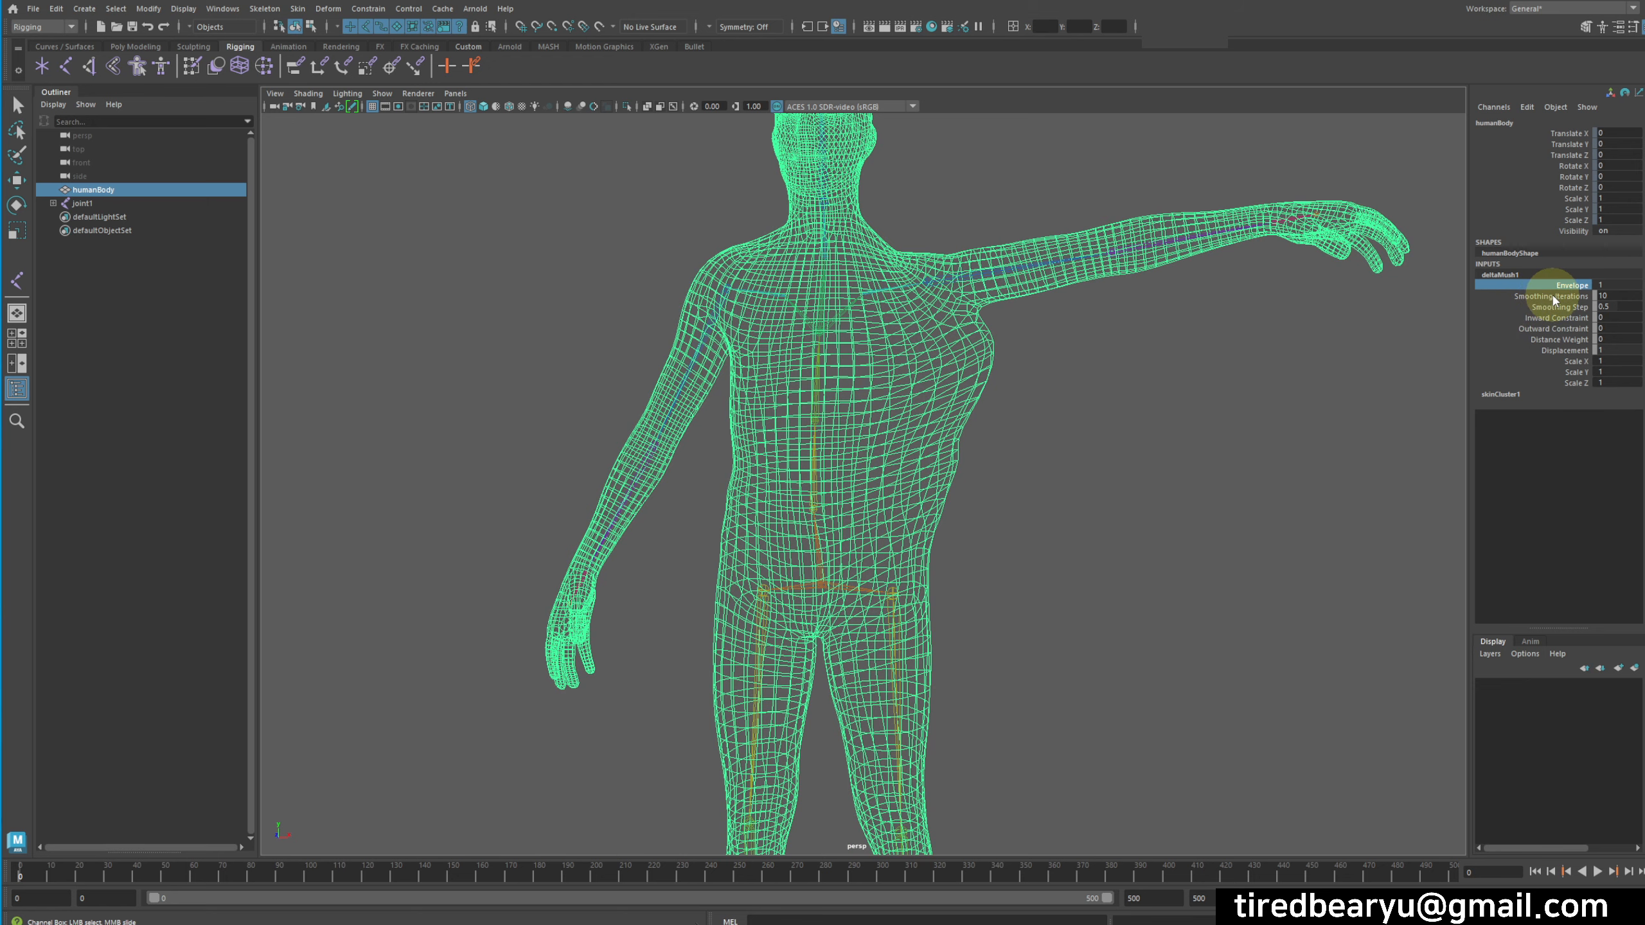
- Raise the Delta Mush Smoothing Iterations to 51
left_click(1553, 296)
middle_click_drag(1359, 370, 1422, 397)
mouse_move(1116, 425)
left_mouse_down("alt")
mouse_move(1182, 422)
mouse_move(1122, 426)
left_mouse_up("alt")
middle_click_drag(1144, 423, 1170, 420)
left_click_drag(1131, 428, 1040, 408, "alt")
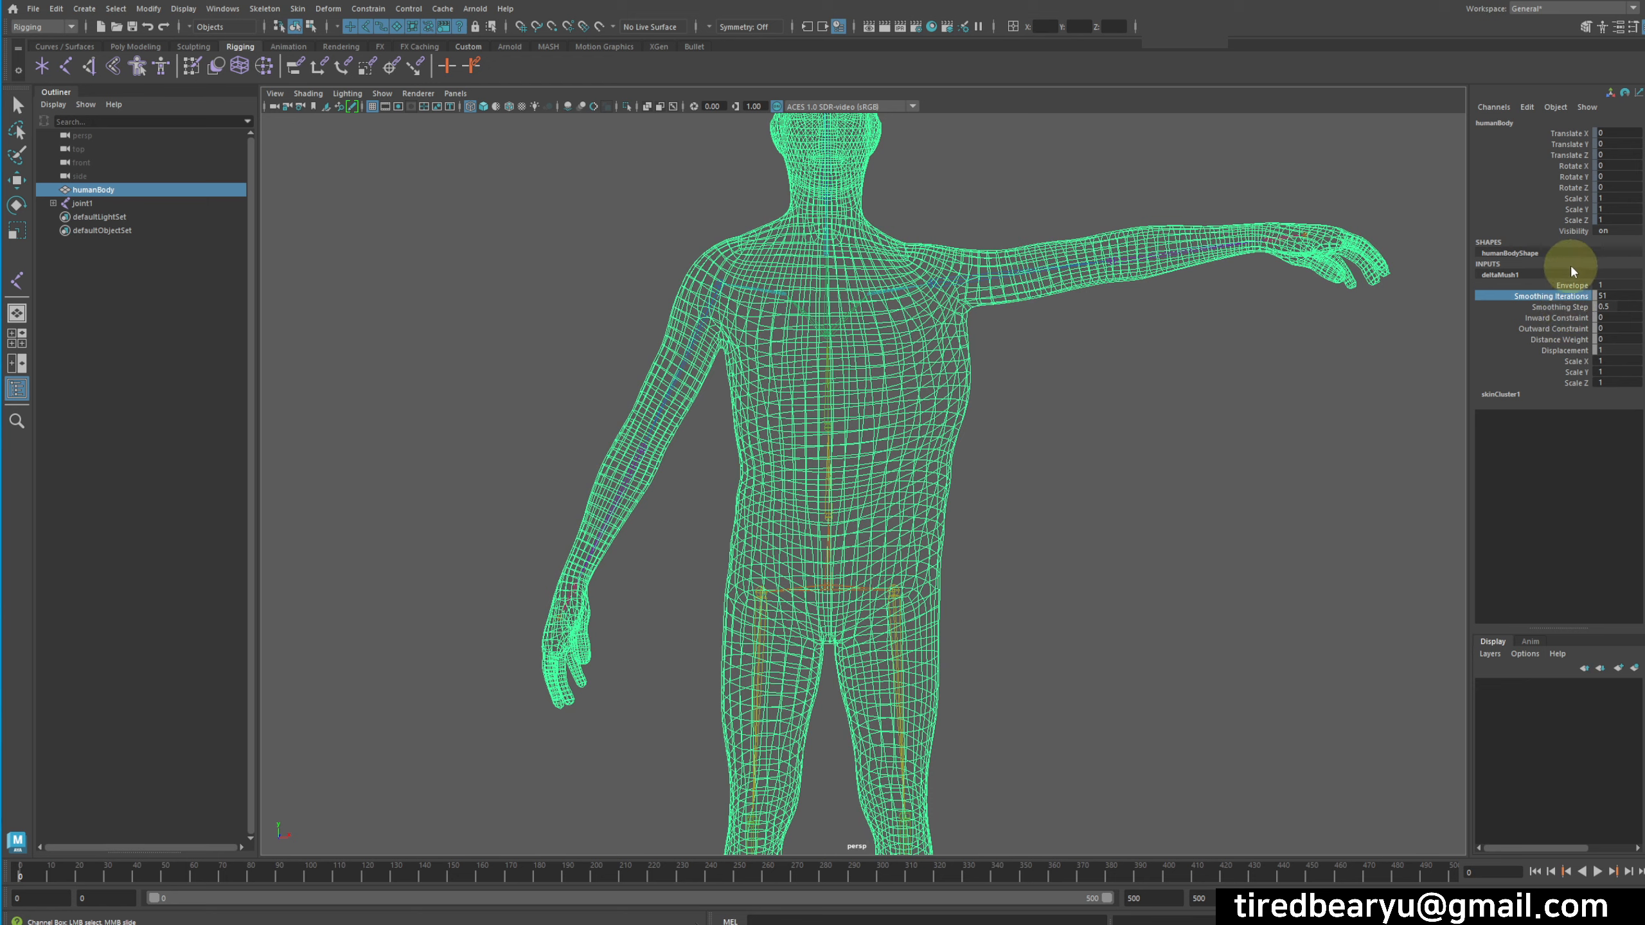
- Recheck the Envelope effect with the stronger smoothing, and inspect the raised arm and torso from several distances
left_click(1570, 284)
middle_click_drag(1555, 292, 1488, 375)
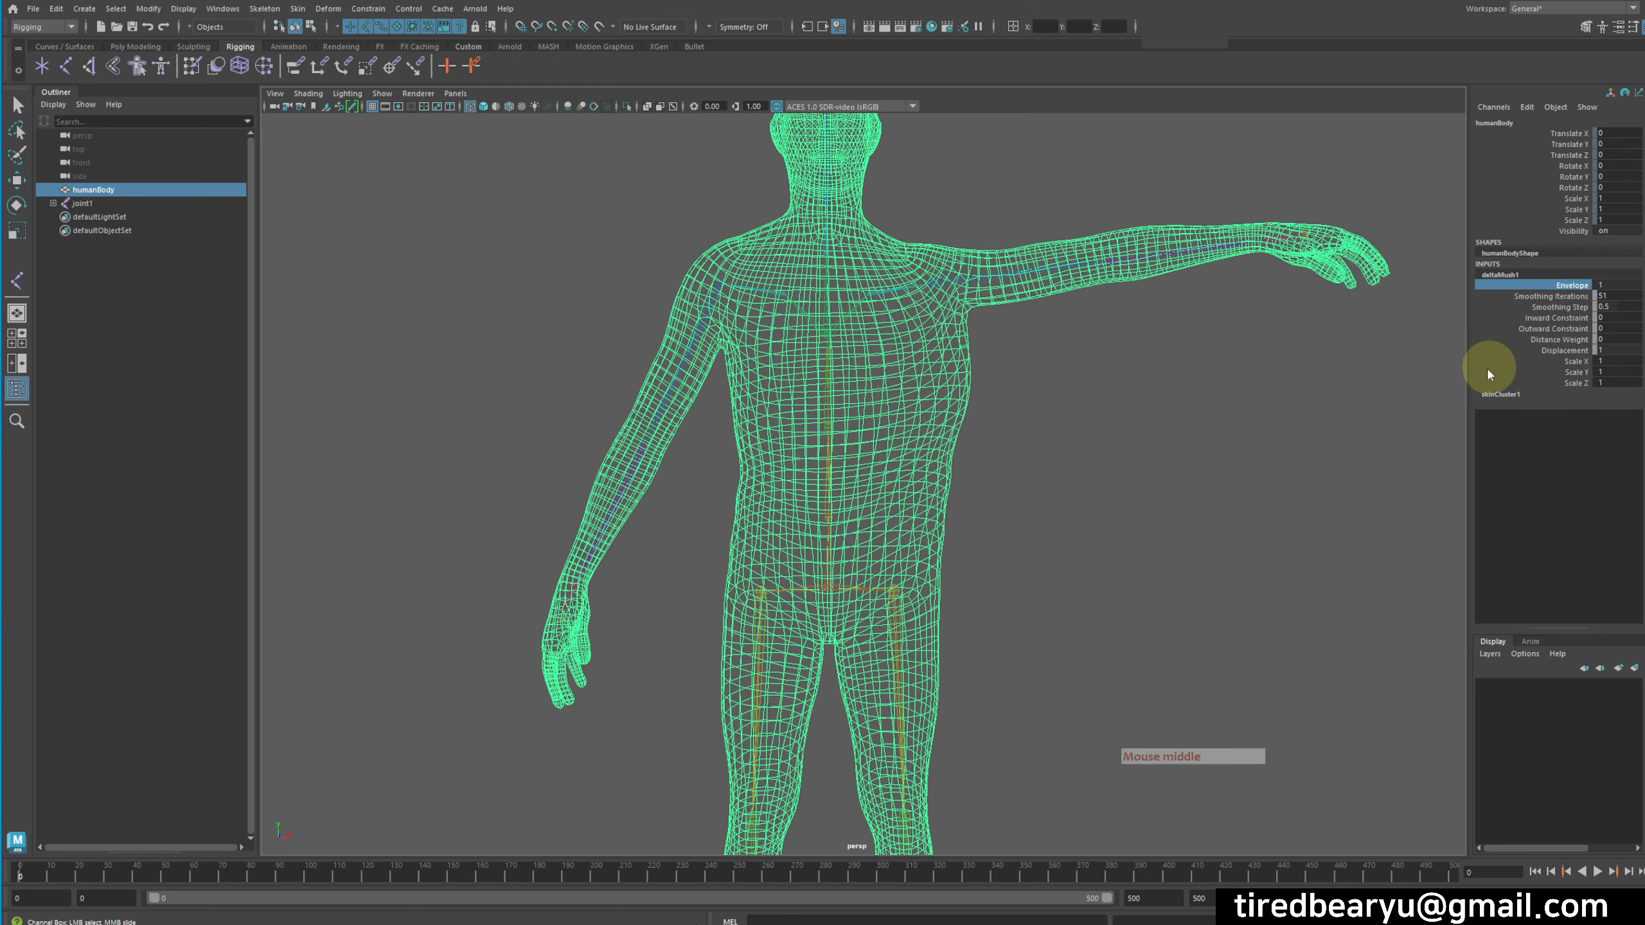
left_click_drag(1231, 418, 1458, 379, "alt")
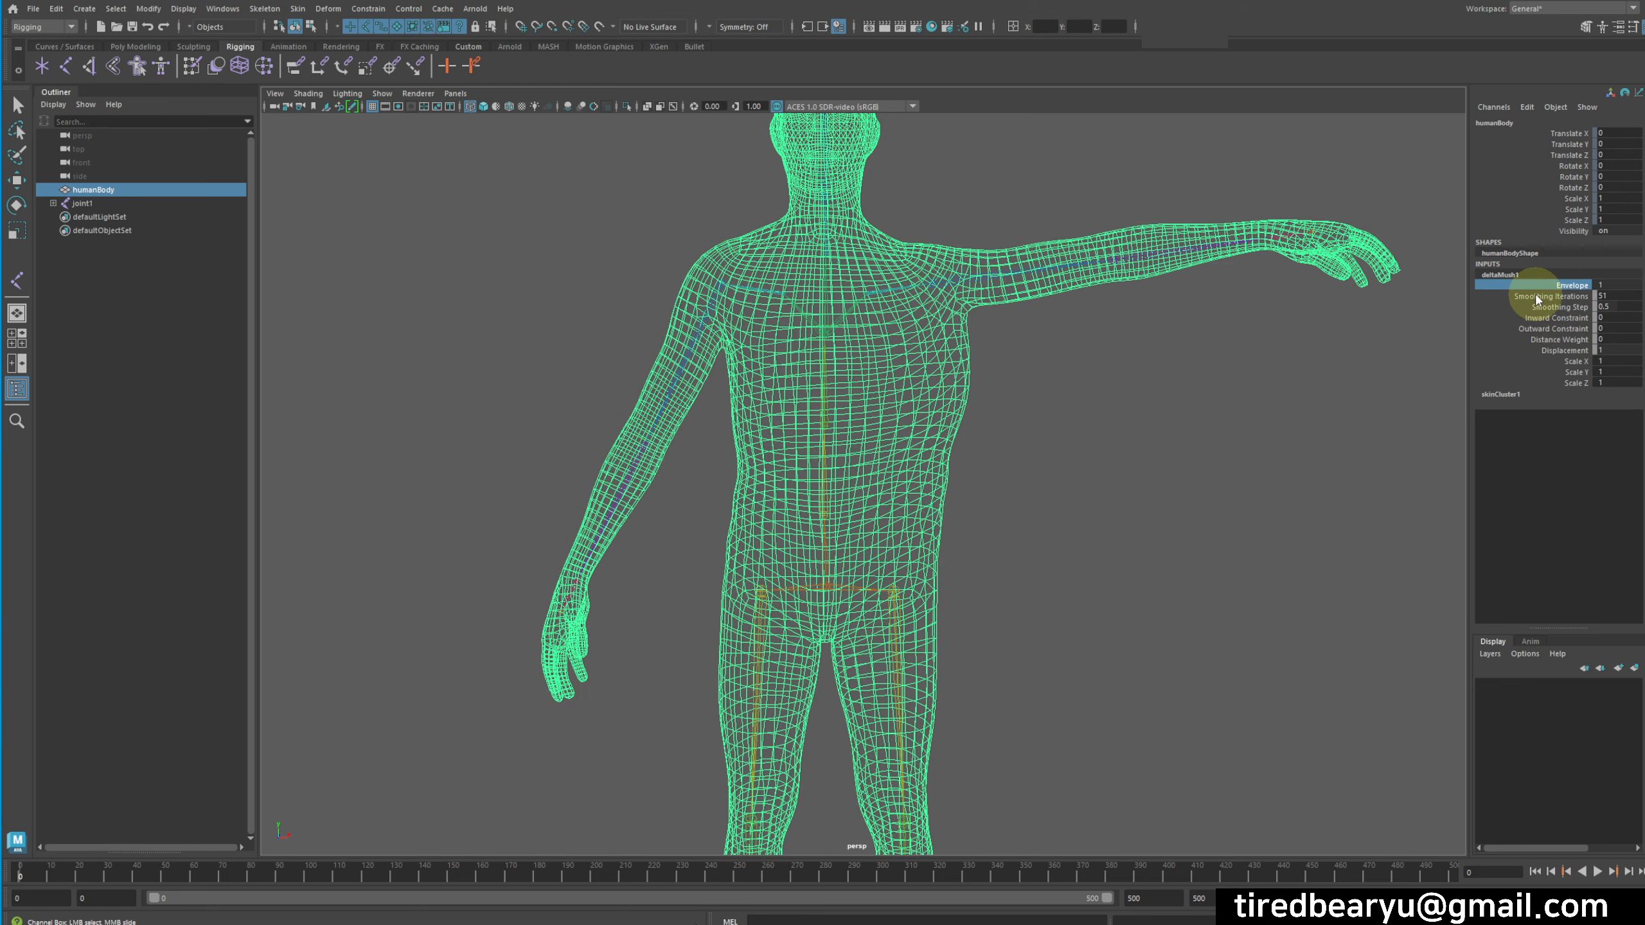
right_click_drag(1168, 471, 852, 478, "alt")
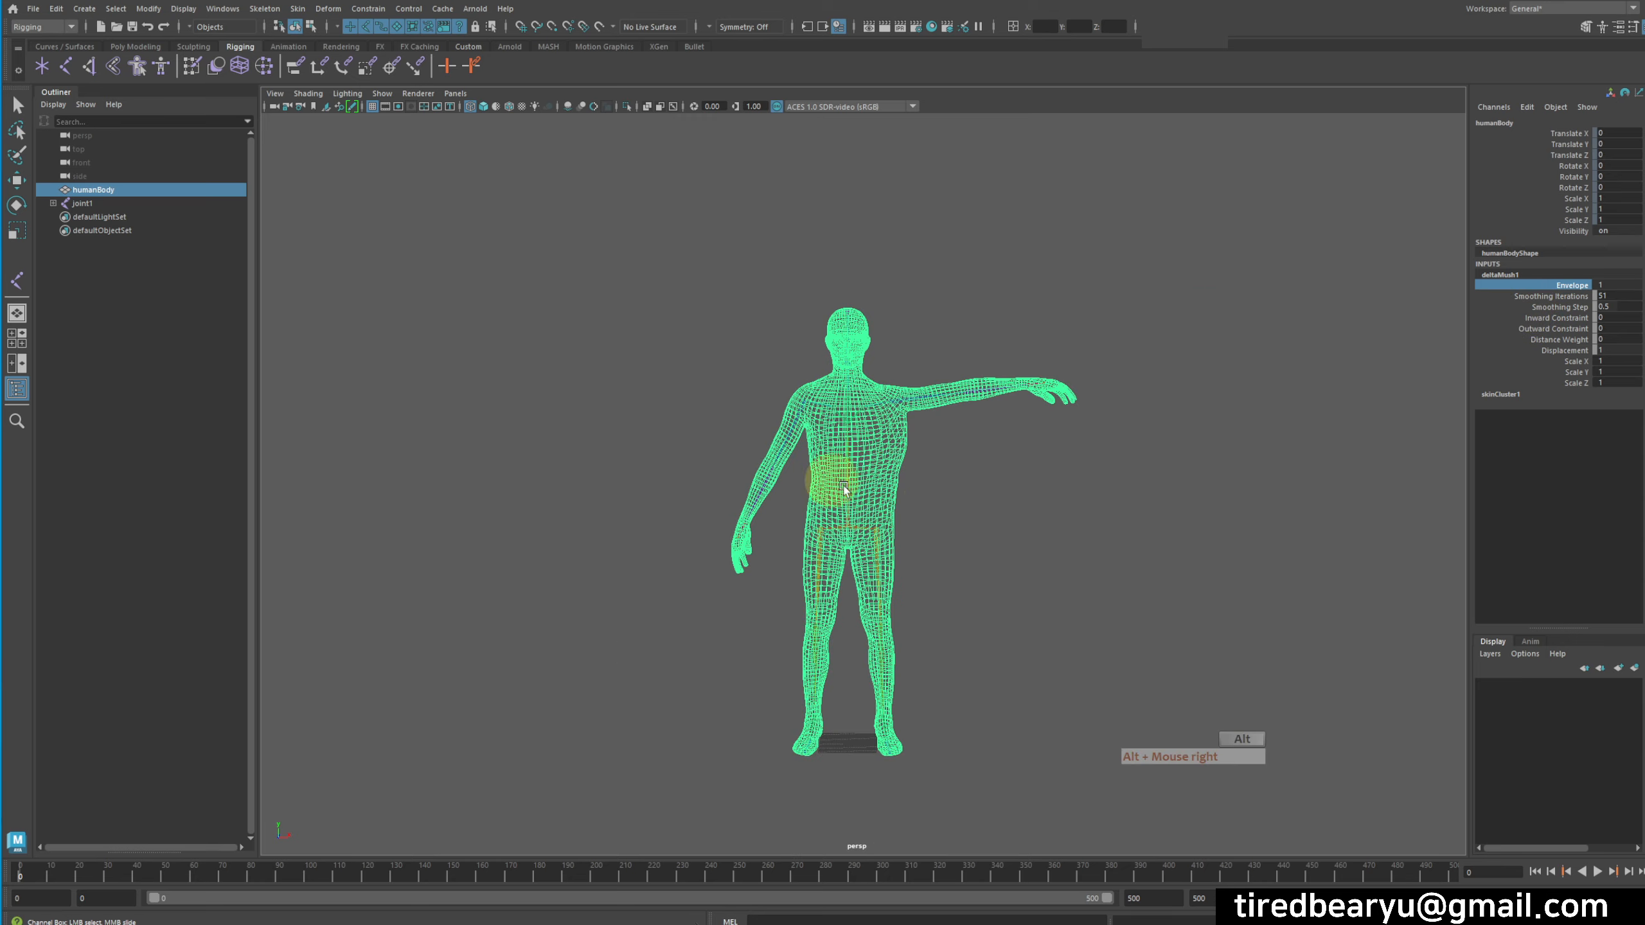
left_click_drag(852, 477, 904, 544, "alt")
right_click_drag(881, 717, 1557, 336, "alt")
right_click_drag(1084, 445, 1455, 410, "alt")
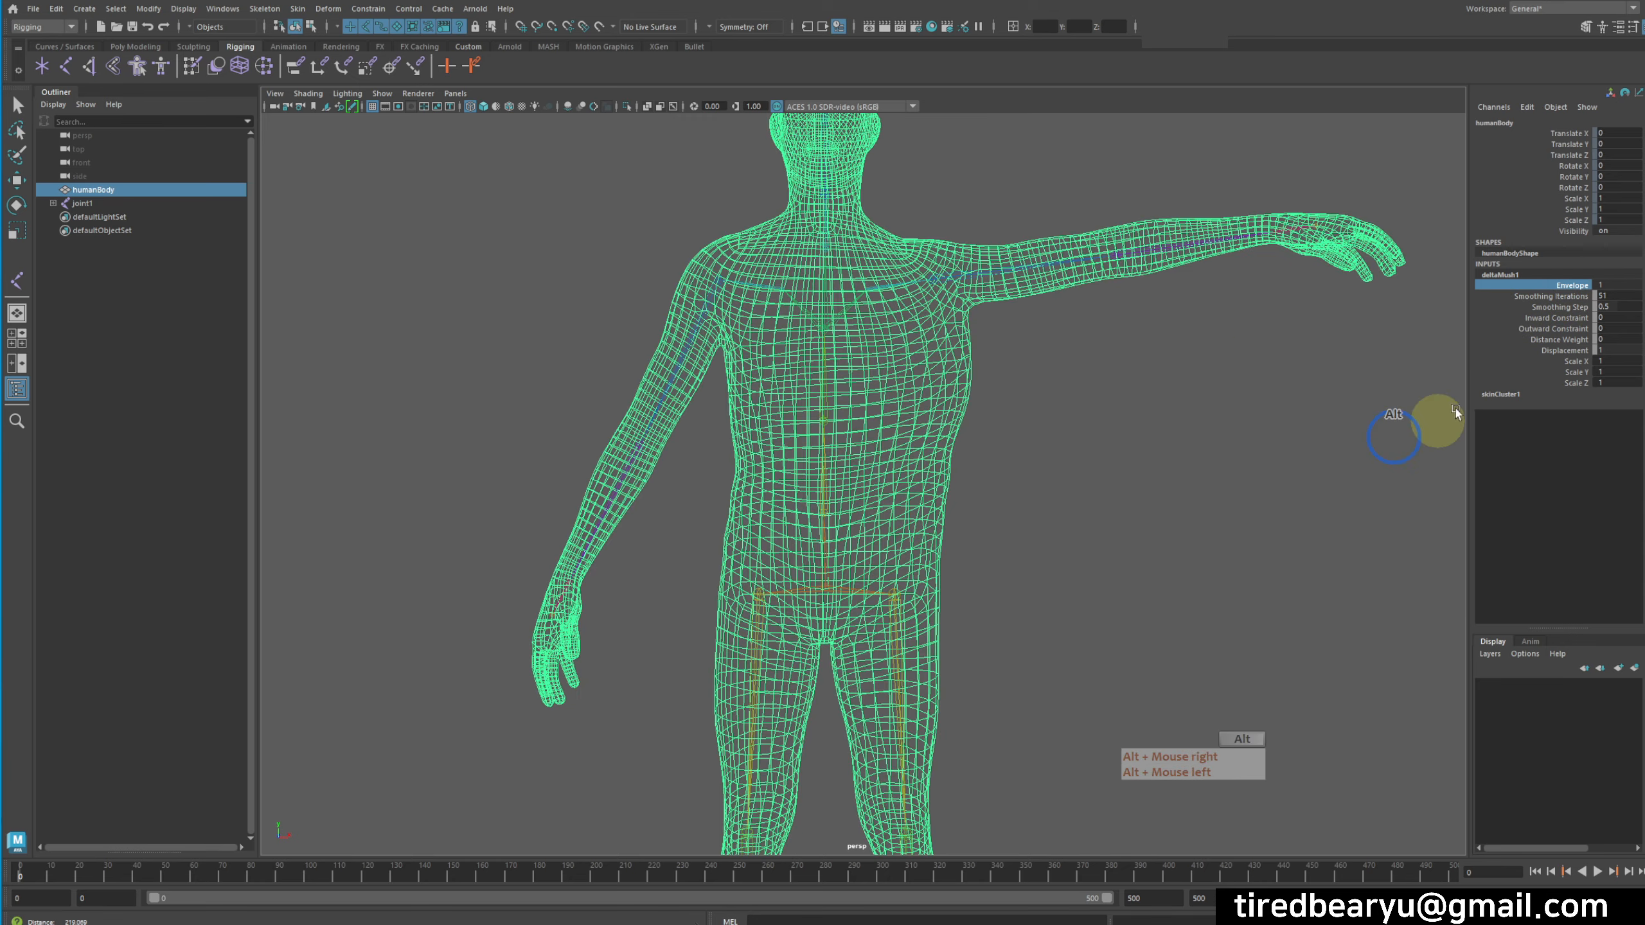
left_click_drag(1338, 394, 1335, 388, "alt")
- Raise the Delta Mush Smoothing Iterations to 114
left_click(1555, 297)
middle_click_drag(1169, 413, 1587, 367)
right_click_drag(1283, 420, 1080, 397, "alt")
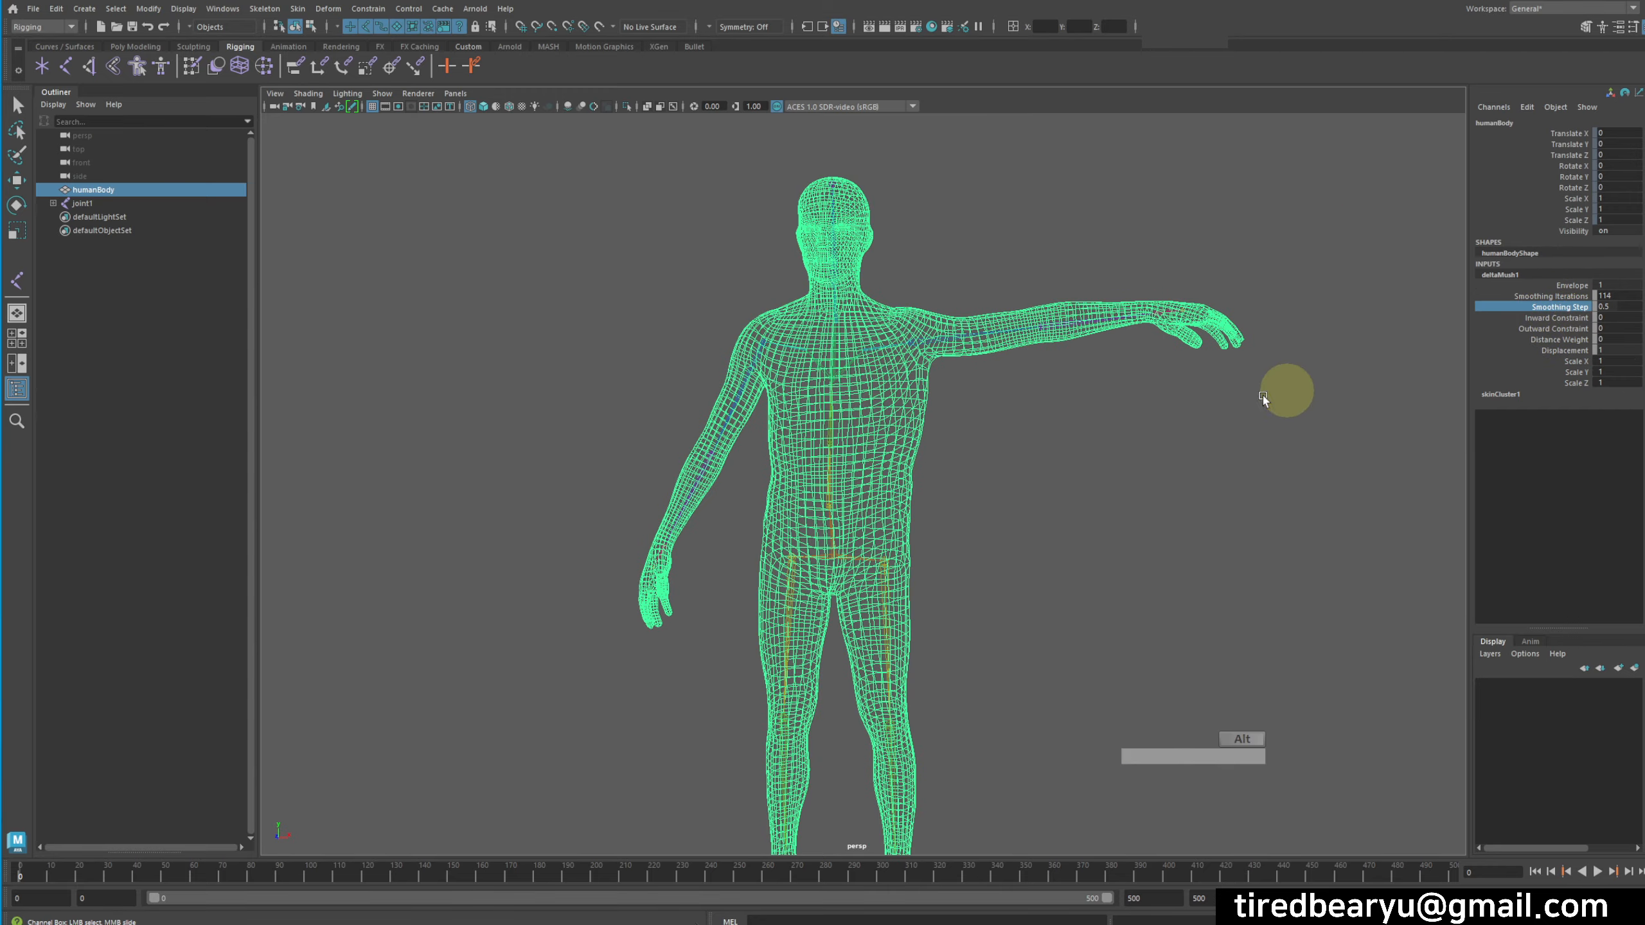
right_click_drag(1262, 396, 1227, 463, "alt")
- Display the body shaded and compare the Delta Mush Smoothing Step at 0.5 and 1, ending at 1
middle_click_drag(1227, 463, 1311, 441)
right_click_drag(1160, 427, 1297, 415, "alt")
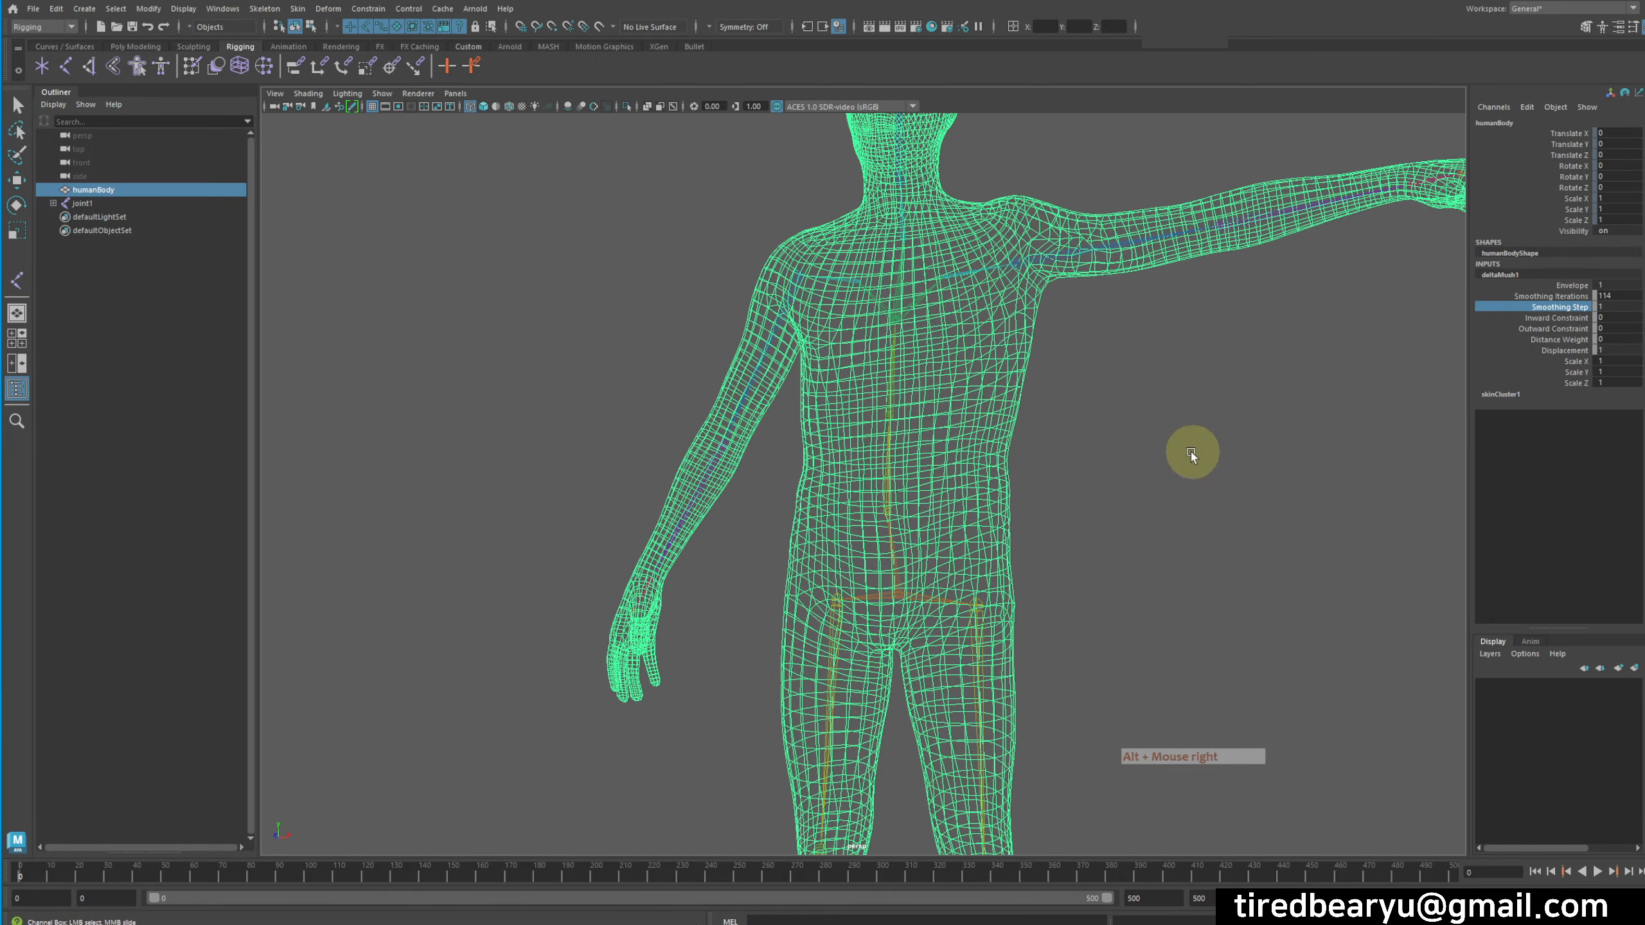
key("5")
mouse_move(1175, 467)
middle_mouse_down()
mouse_move(1306, 461)
mouse_move(1321, 438)
middle_mouse_up()
left_click_drag(1399, 323, 1275, 386, "alt")
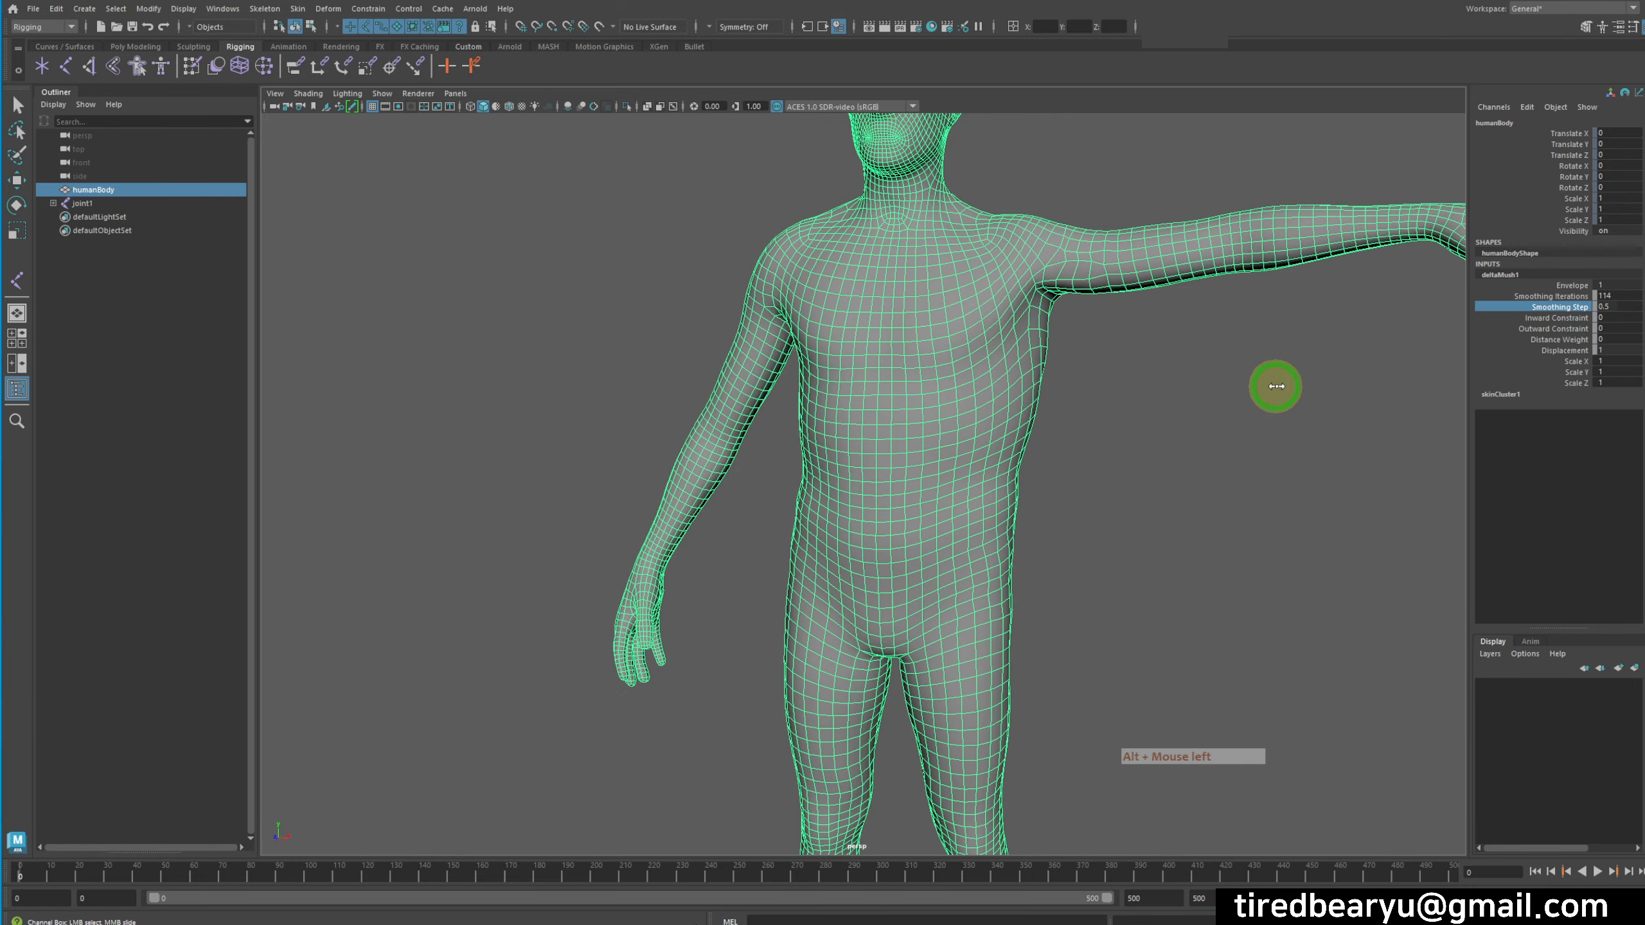
middle_click_drag(1274, 386, 1297, 388)
mouse_move(1297, 388)
left_mouse_down("alt")
mouse_move(1260, 396)
mouse_move(1282, 386)
left_mouse_up("alt")
middle_click_drag(1282, 385, 1157, 419, "alt")
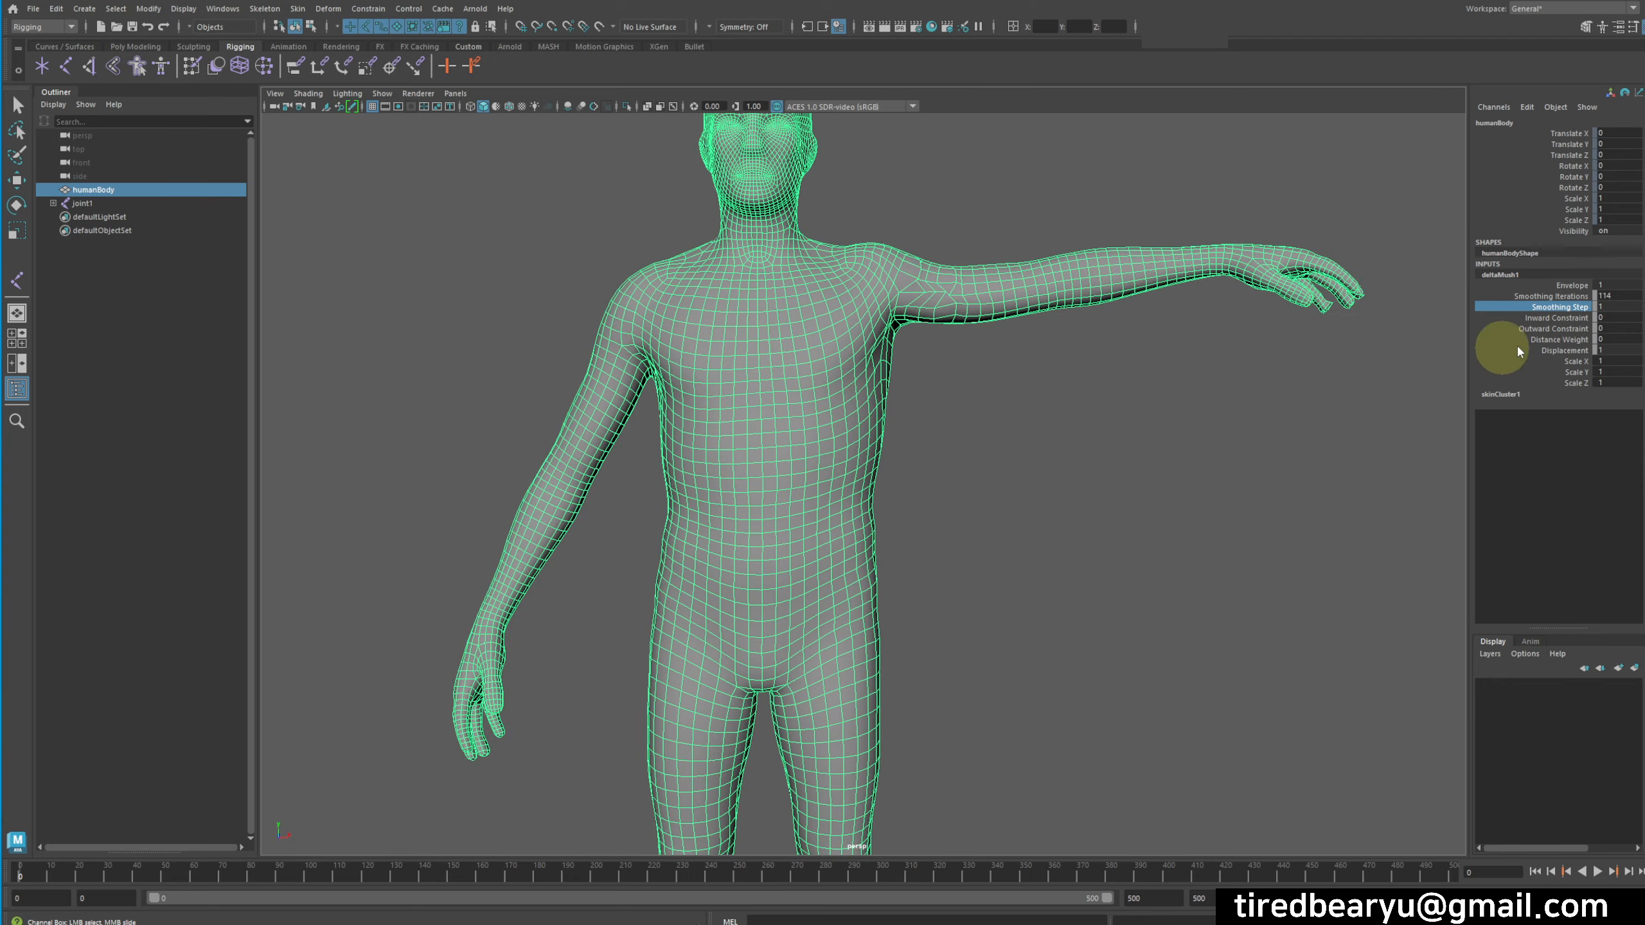
- Set the Delta Mush Smoothing Iterations to 60 and the Smoothing Step to 0.5
left_click(1555, 296)
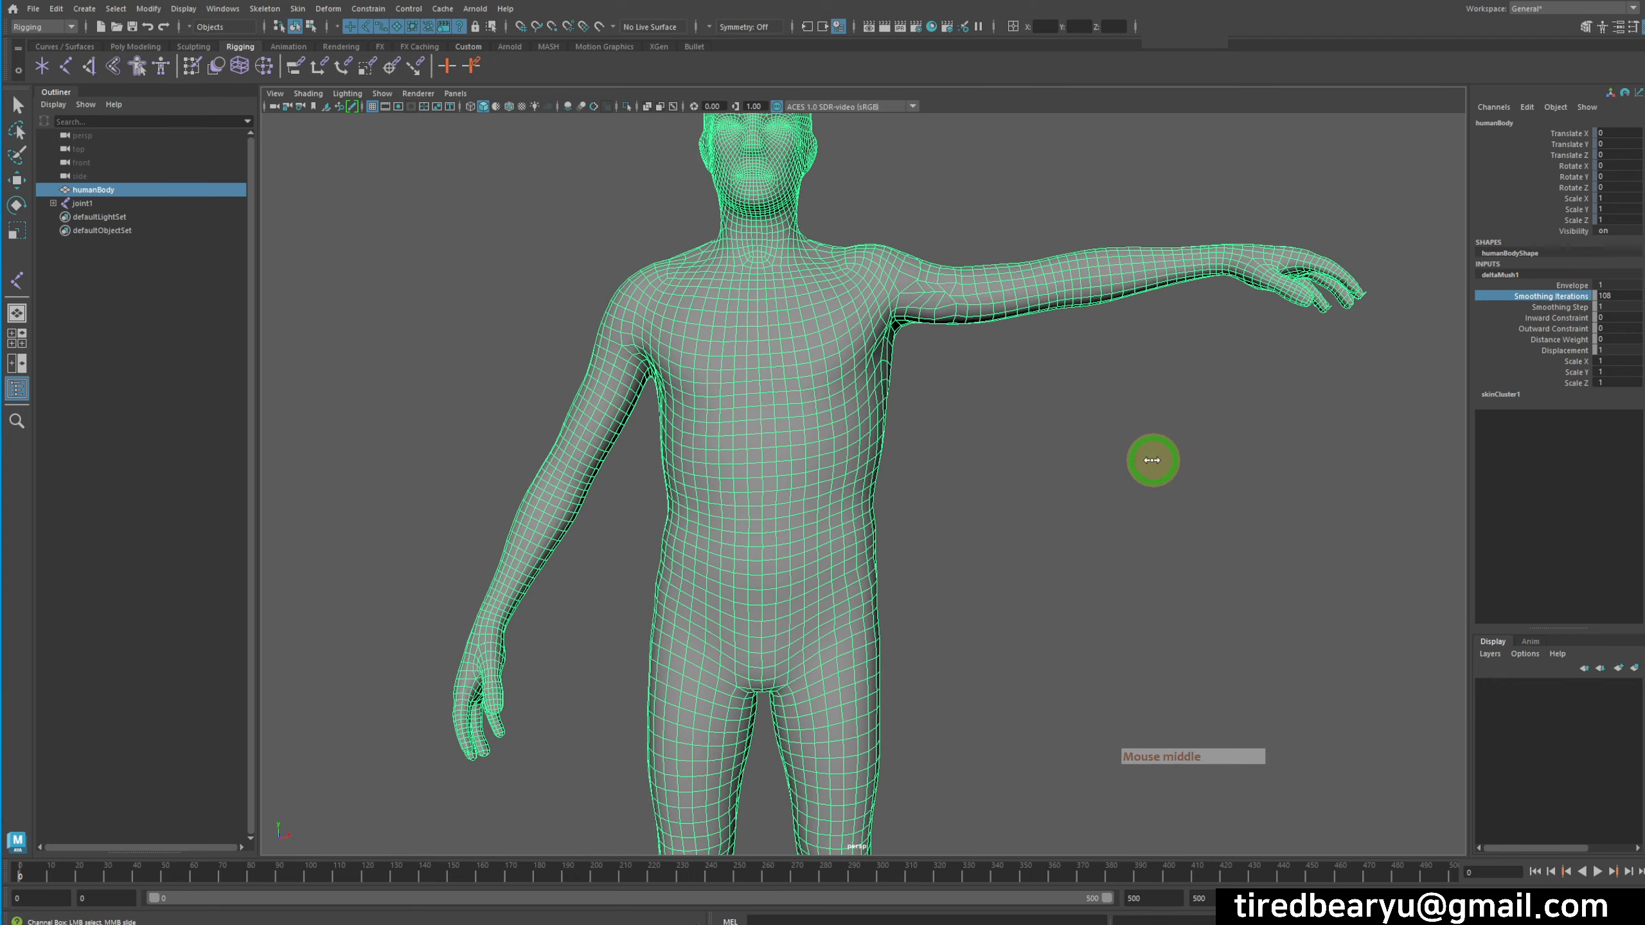
middle_click_drag(1152, 461, 1279, 409)
left_click(1561, 307)
key("ctrl+z")
left_click(1624, 309)
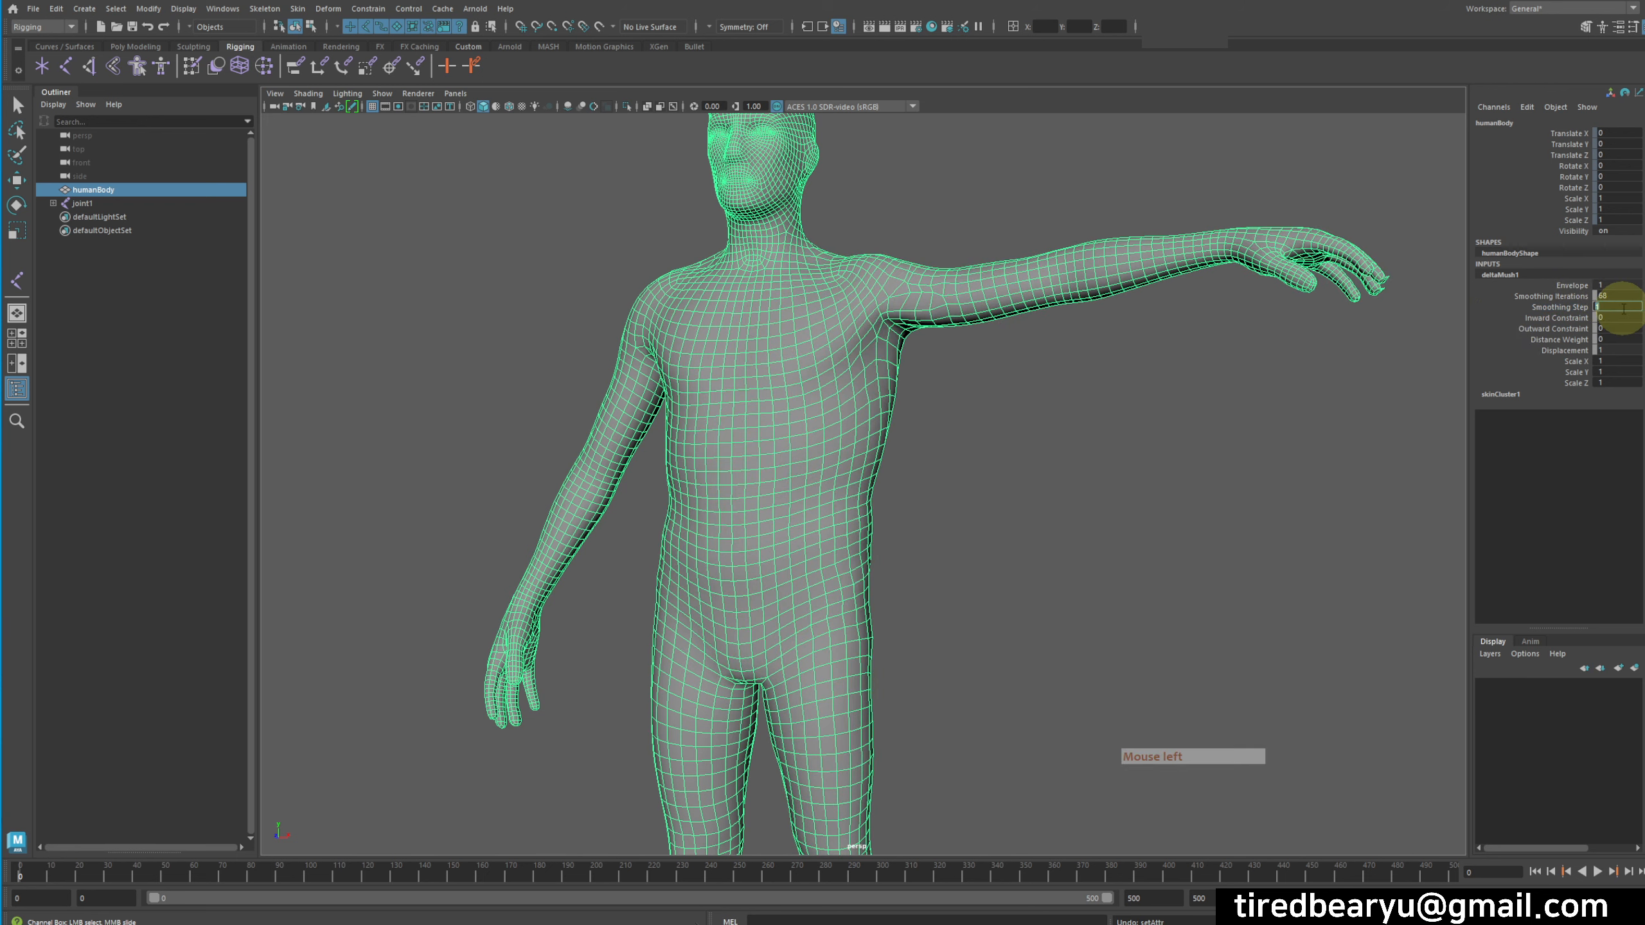
type(".5")
key("Return")
- Try the Delta Mush Distance Weight at 1, and undo the change
left_click(1568, 317)
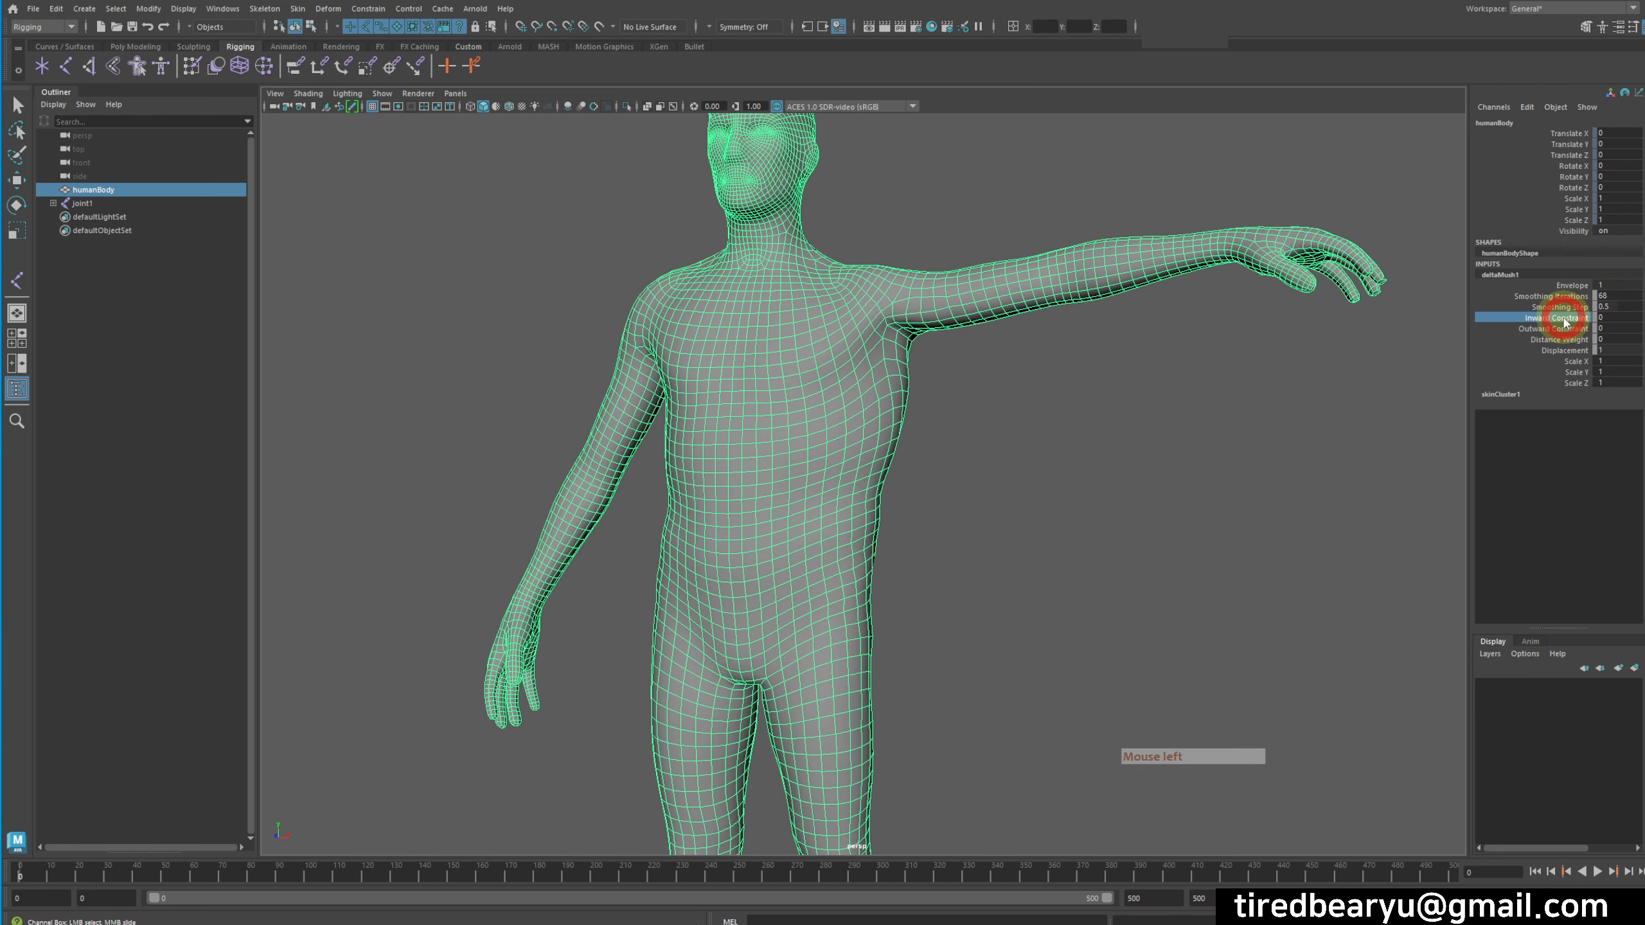
left_click_drag(1323, 480, 1582, 383, "alt")
left_click(1570, 339)
middle_click_drag(1374, 450, 1250, 431)
left_click_drag(1212, 445, 1195, 489, "alt")
key("z")
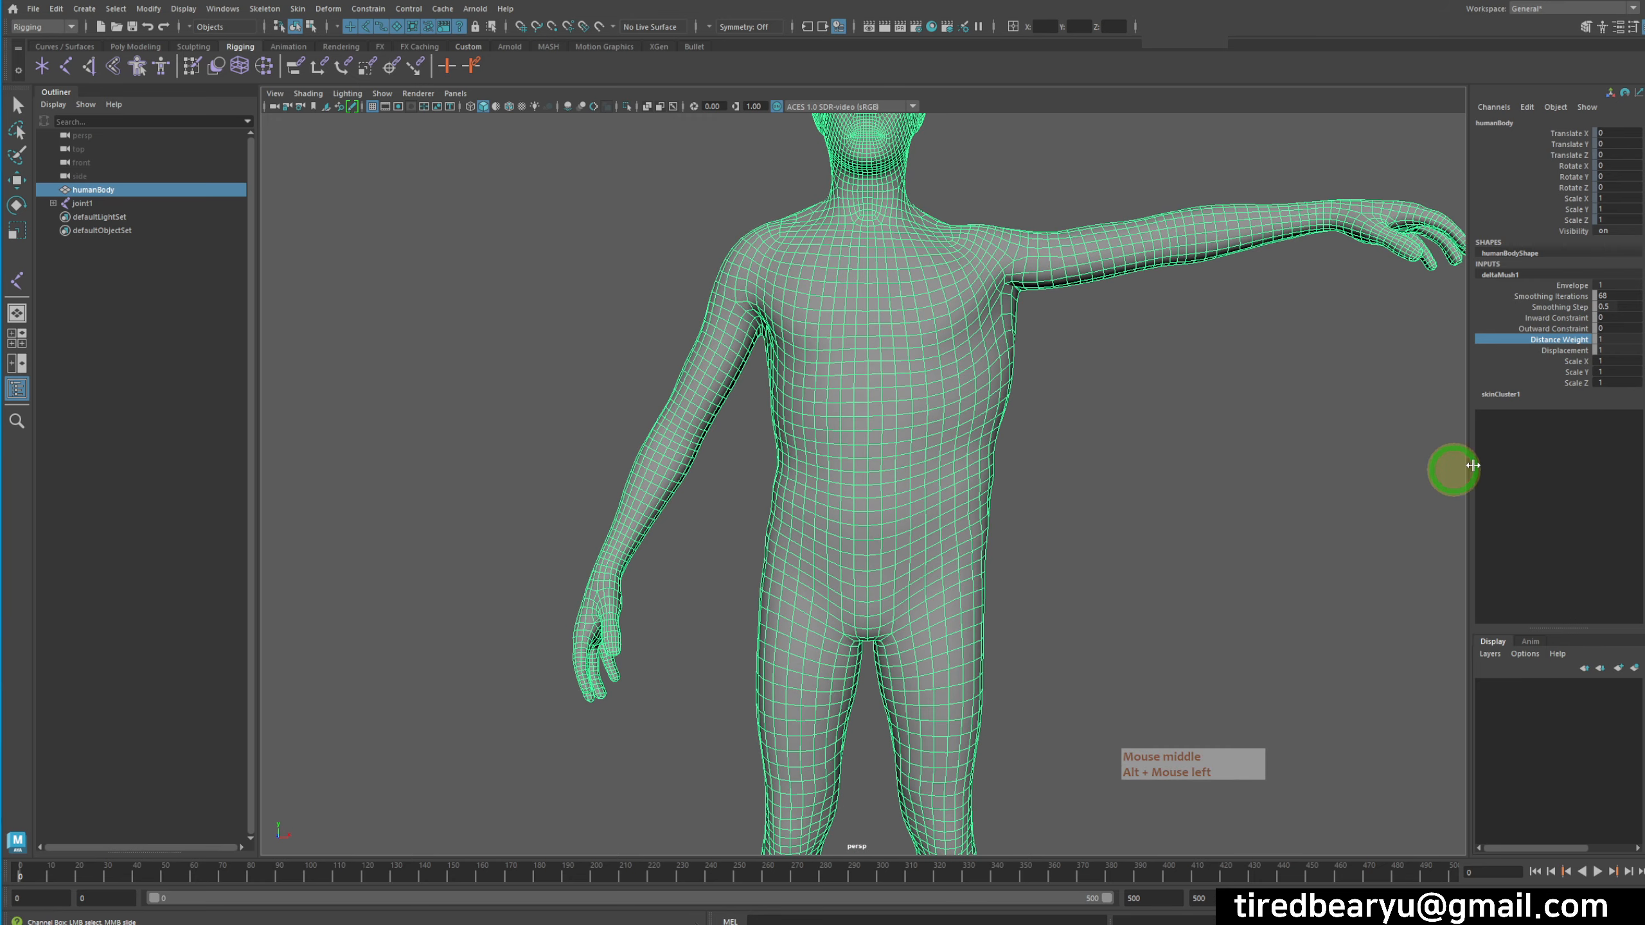
- Test the Delta Mush Inward Constraint on the raised-arm pose, and undo each change
left_click(1551, 316)
middle_click_drag(1124, 452, 1377, 452)
key("z")
key("z")
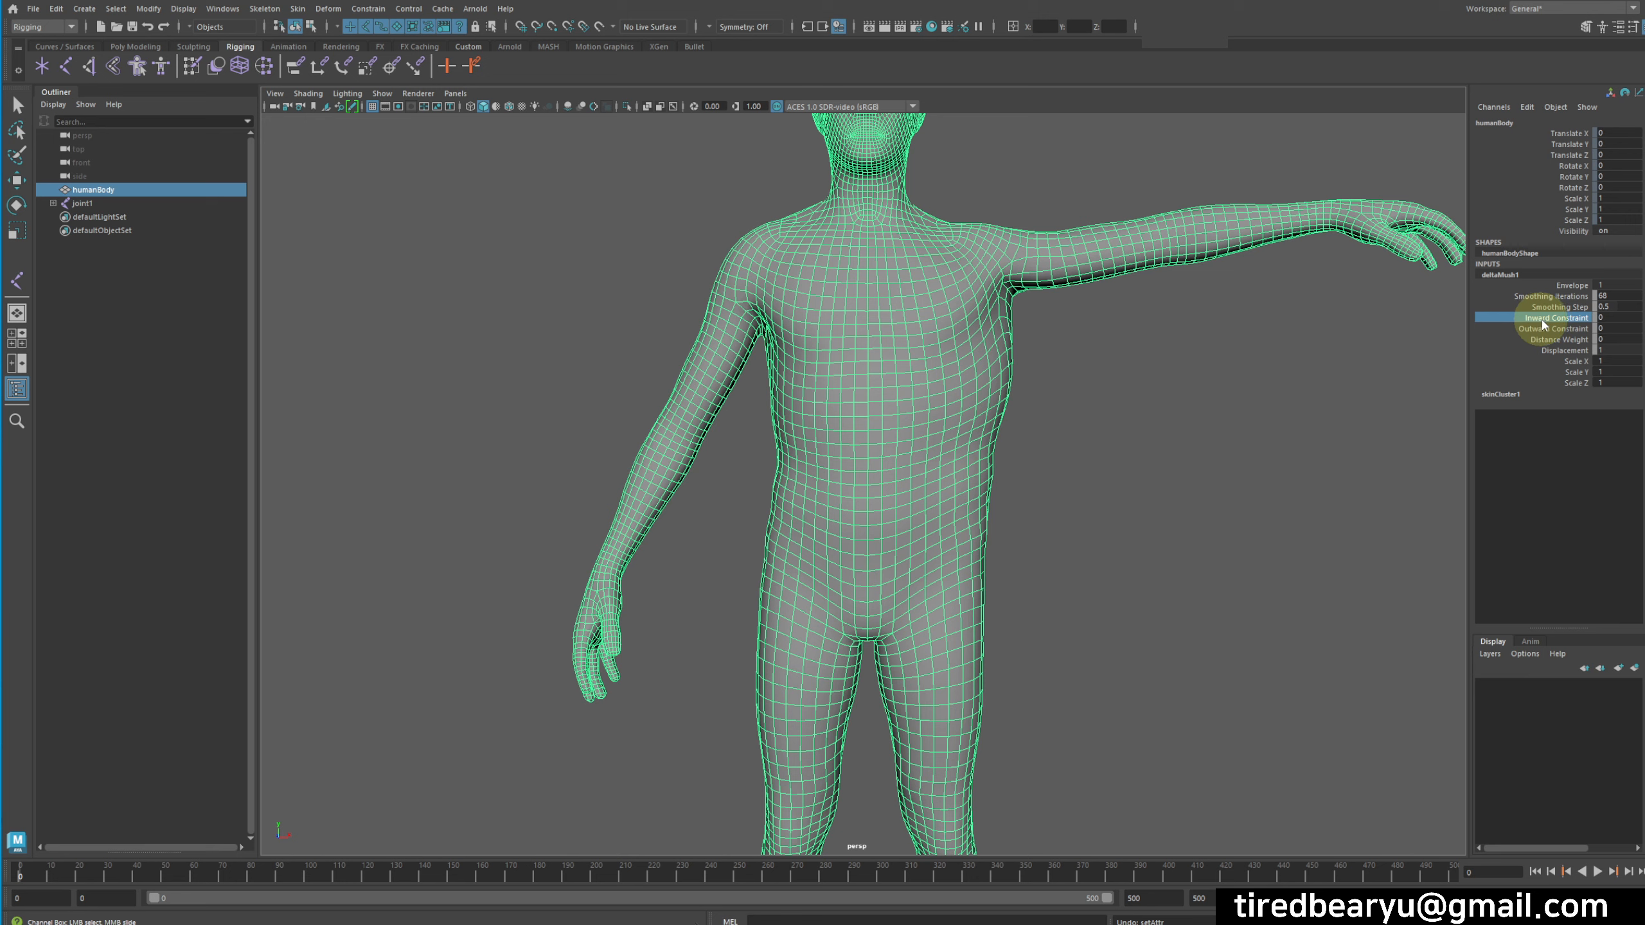
middle_click_drag(1069, 479, 1574, 433)
key("z")
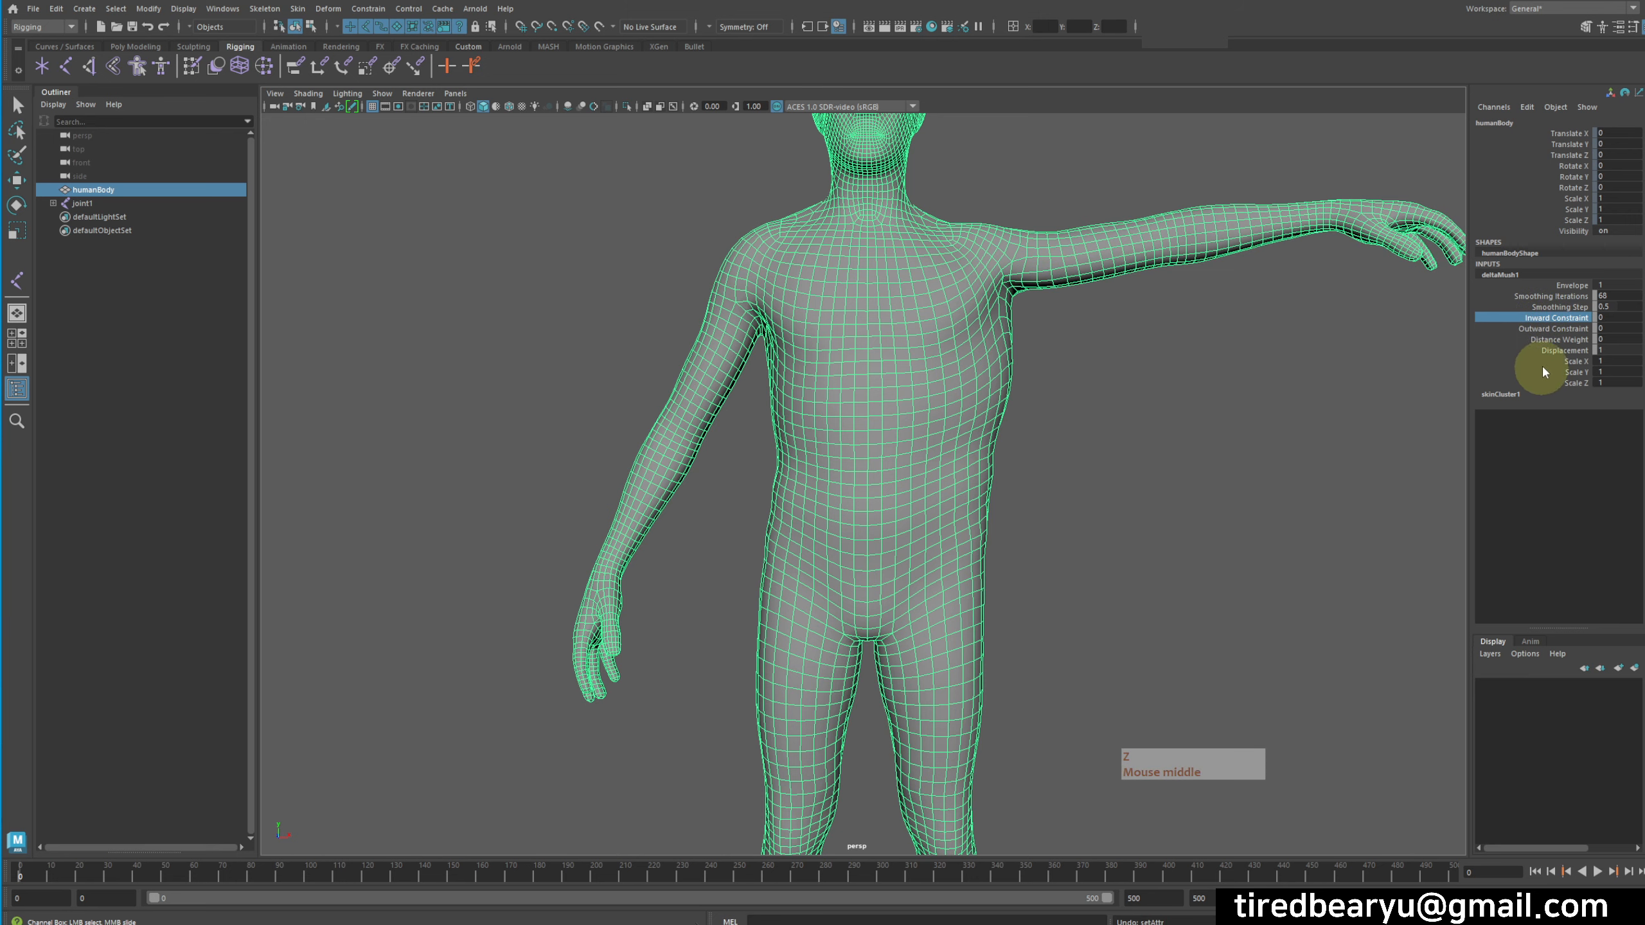
- Test the Delta Mush Outward Constraint on the raised-arm pose, and undo each change
left_click(1551, 329)
middle_click_drag(1134, 436, 1577, 360)
key("z")
middle_click_drag(1382, 433, 1534, 381)
key("z")
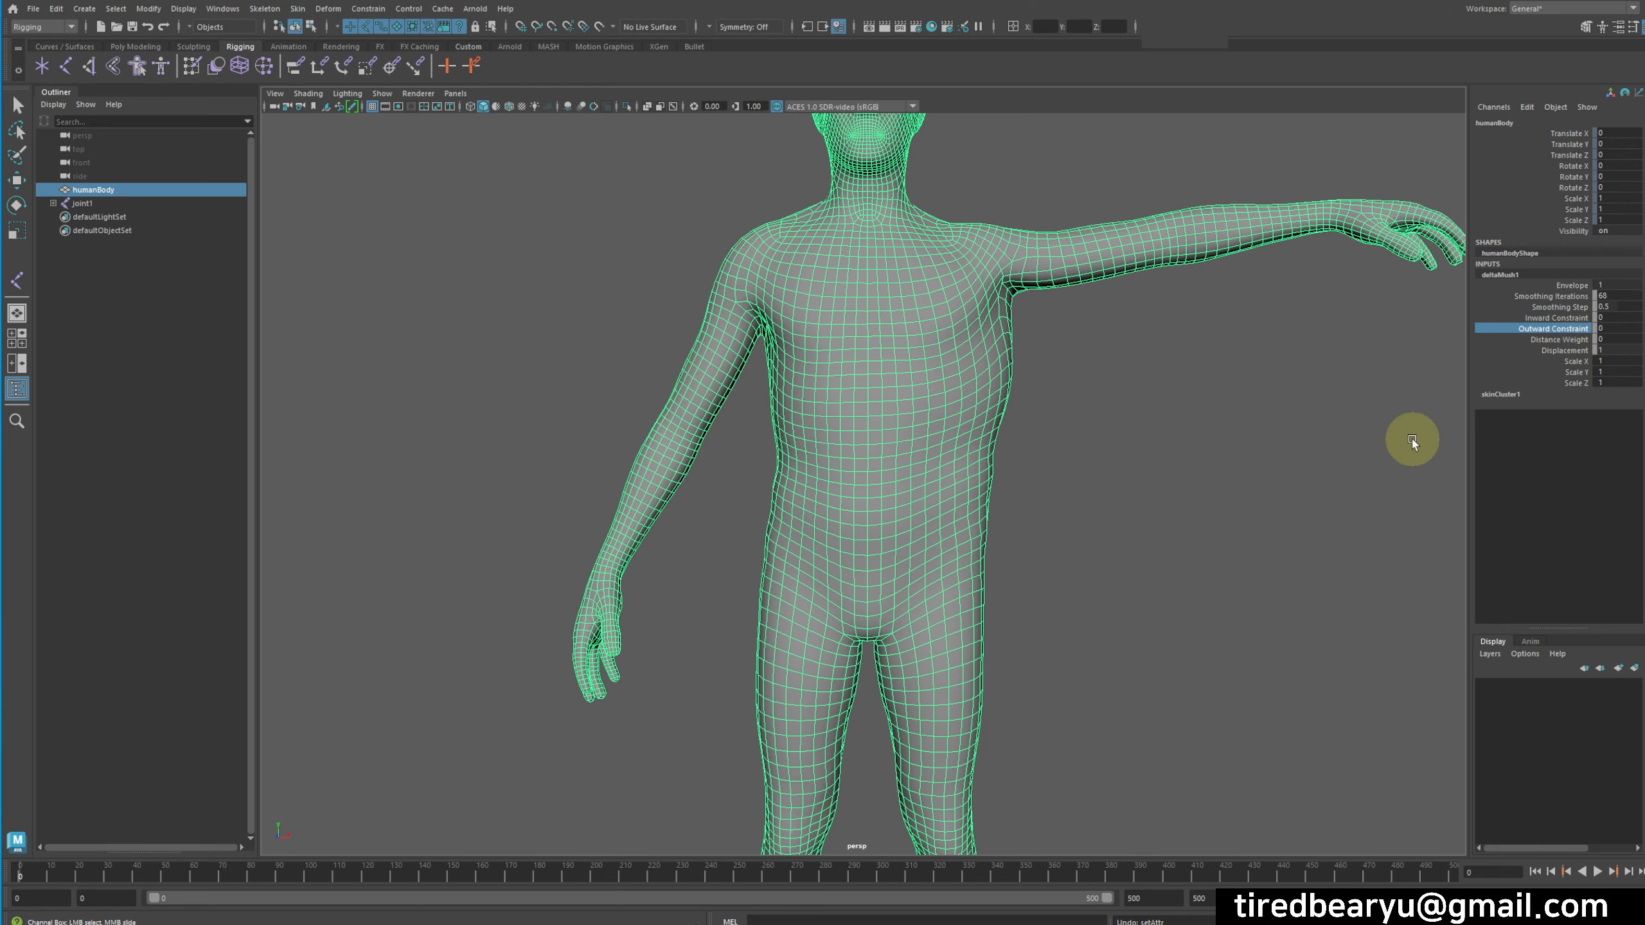
- Rotate the shoulder joint of the lowered arm about Z by about 56 degrees, raising that arm sideways to match the other
middle_click_drag(1373, 504, 1277, 483, "alt")
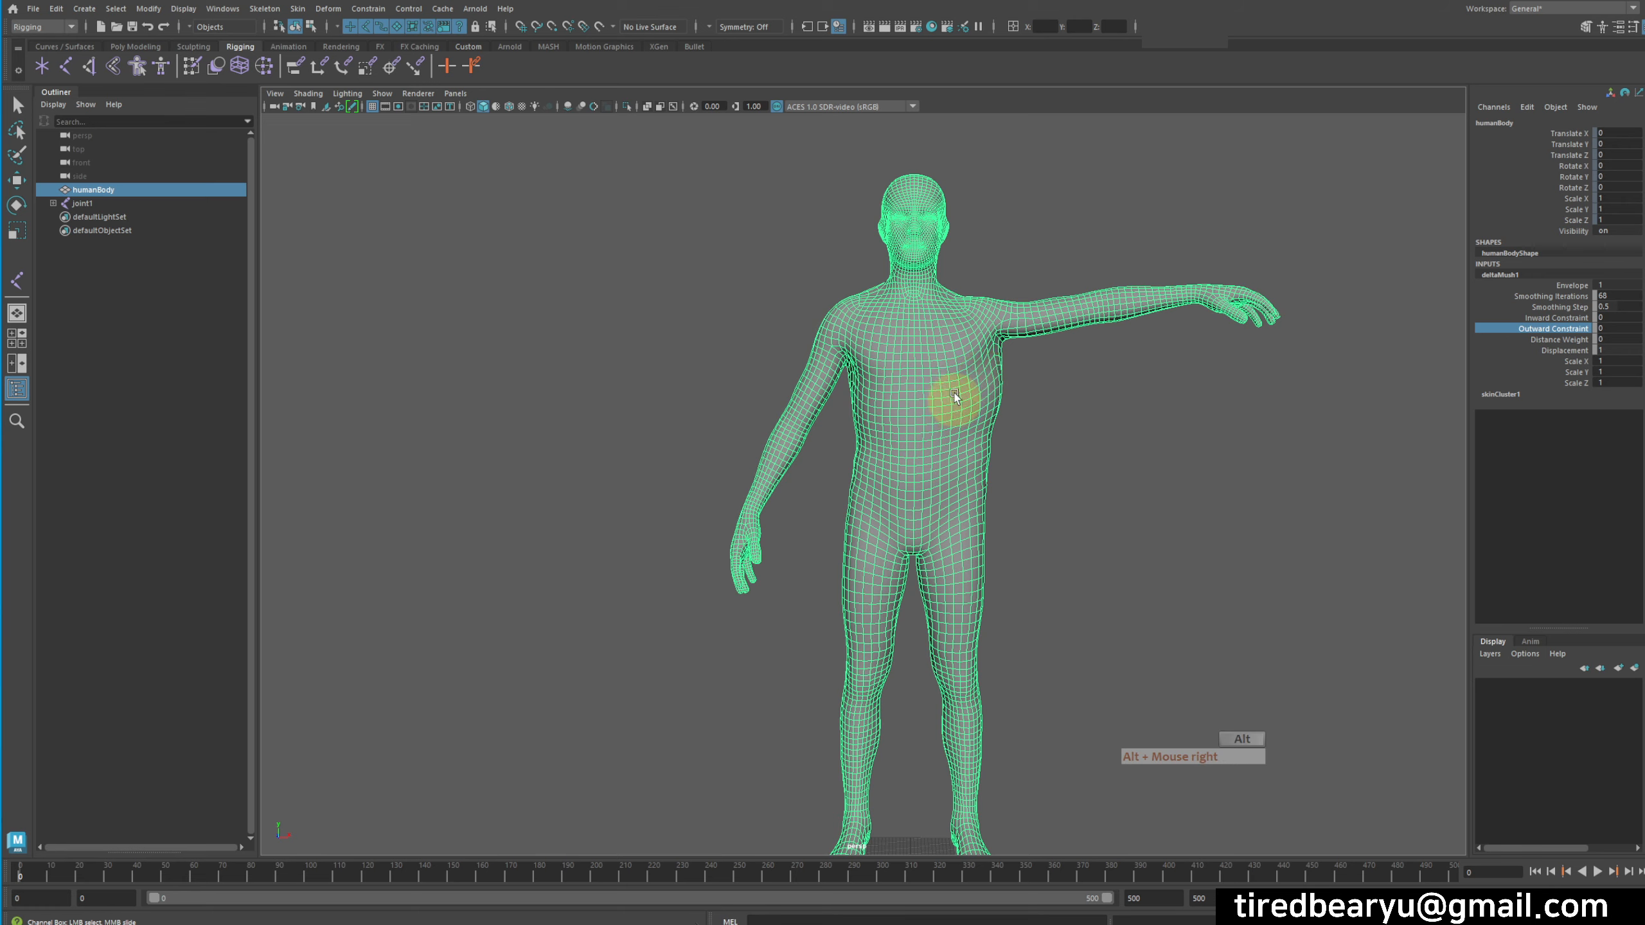
key("e")
left_click(826, 367)
left_click_drag(871, 387, 829, 408)
left_click_drag(1027, 453, 1360, 372, "alt")
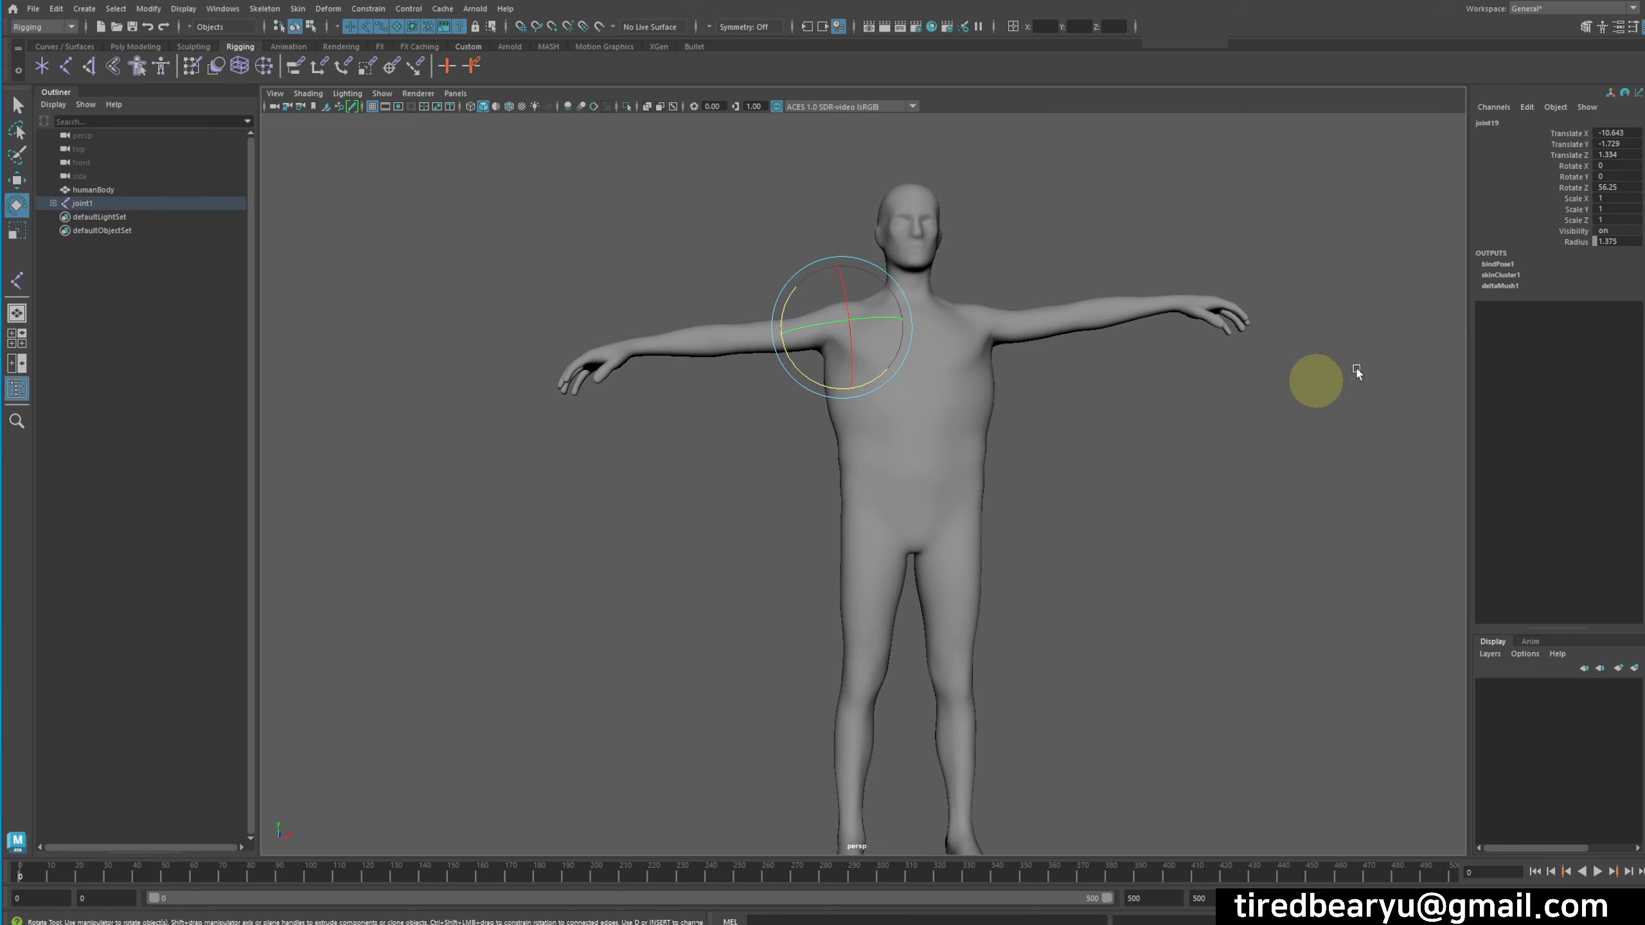
- Increase the Delta Mush Smoothing Iterations on the body mesh to about 133 and inspect the raised-arm pose
left_click(977, 527)
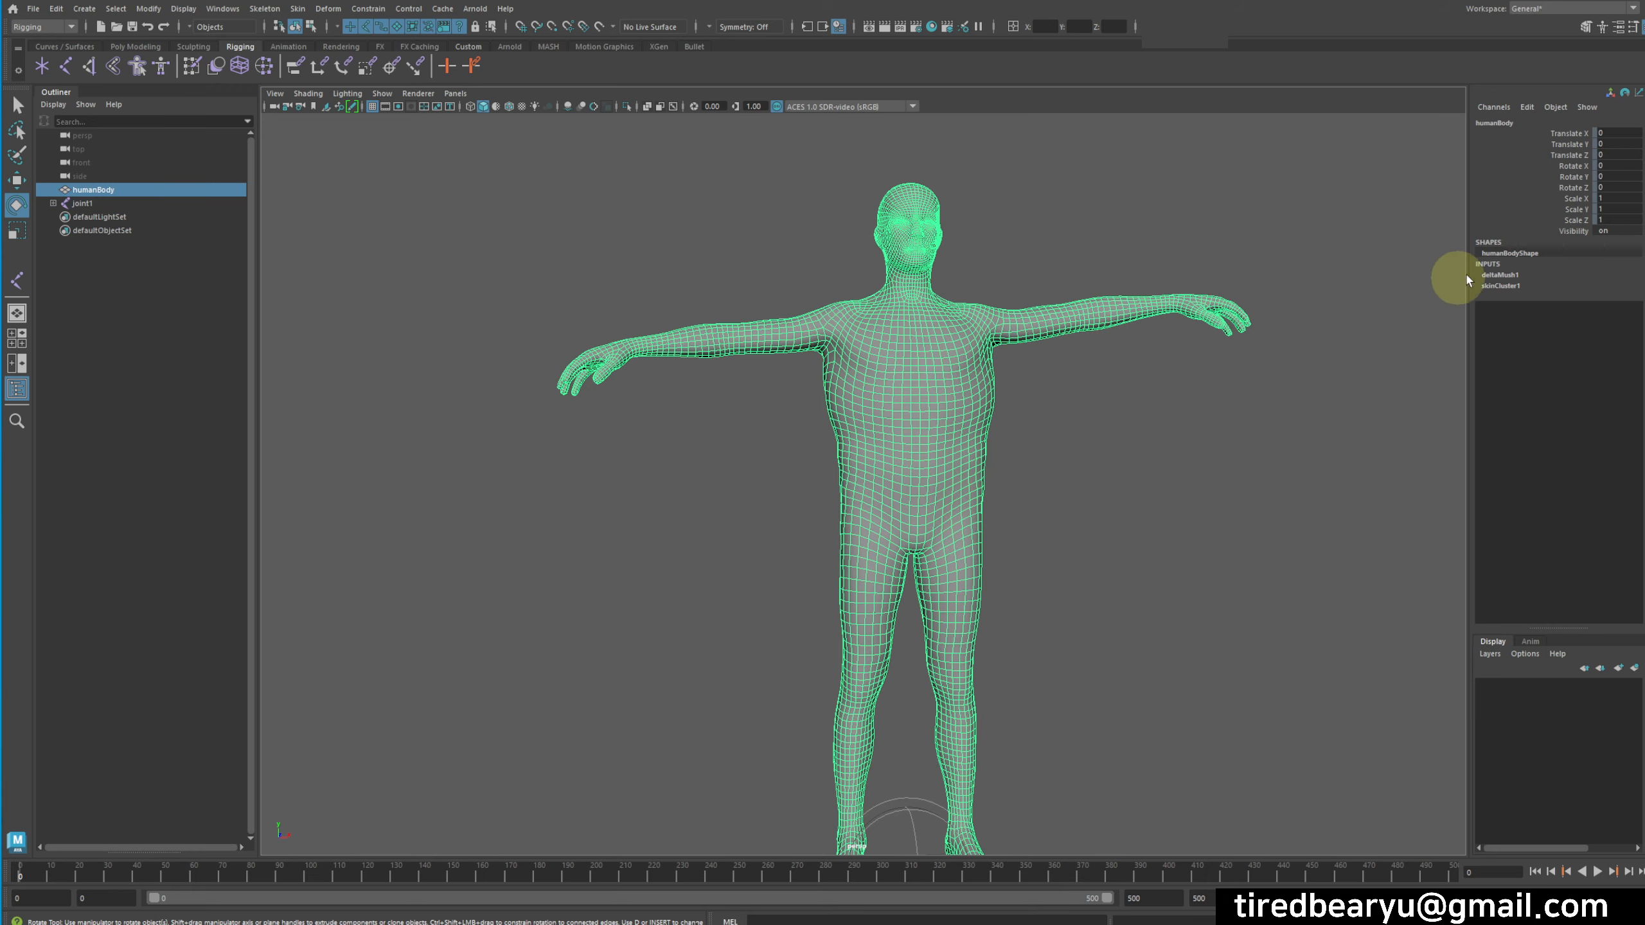
left_click(1489, 275)
left_click(1555, 296)
middle_click_drag(1217, 426, 1644, 415)
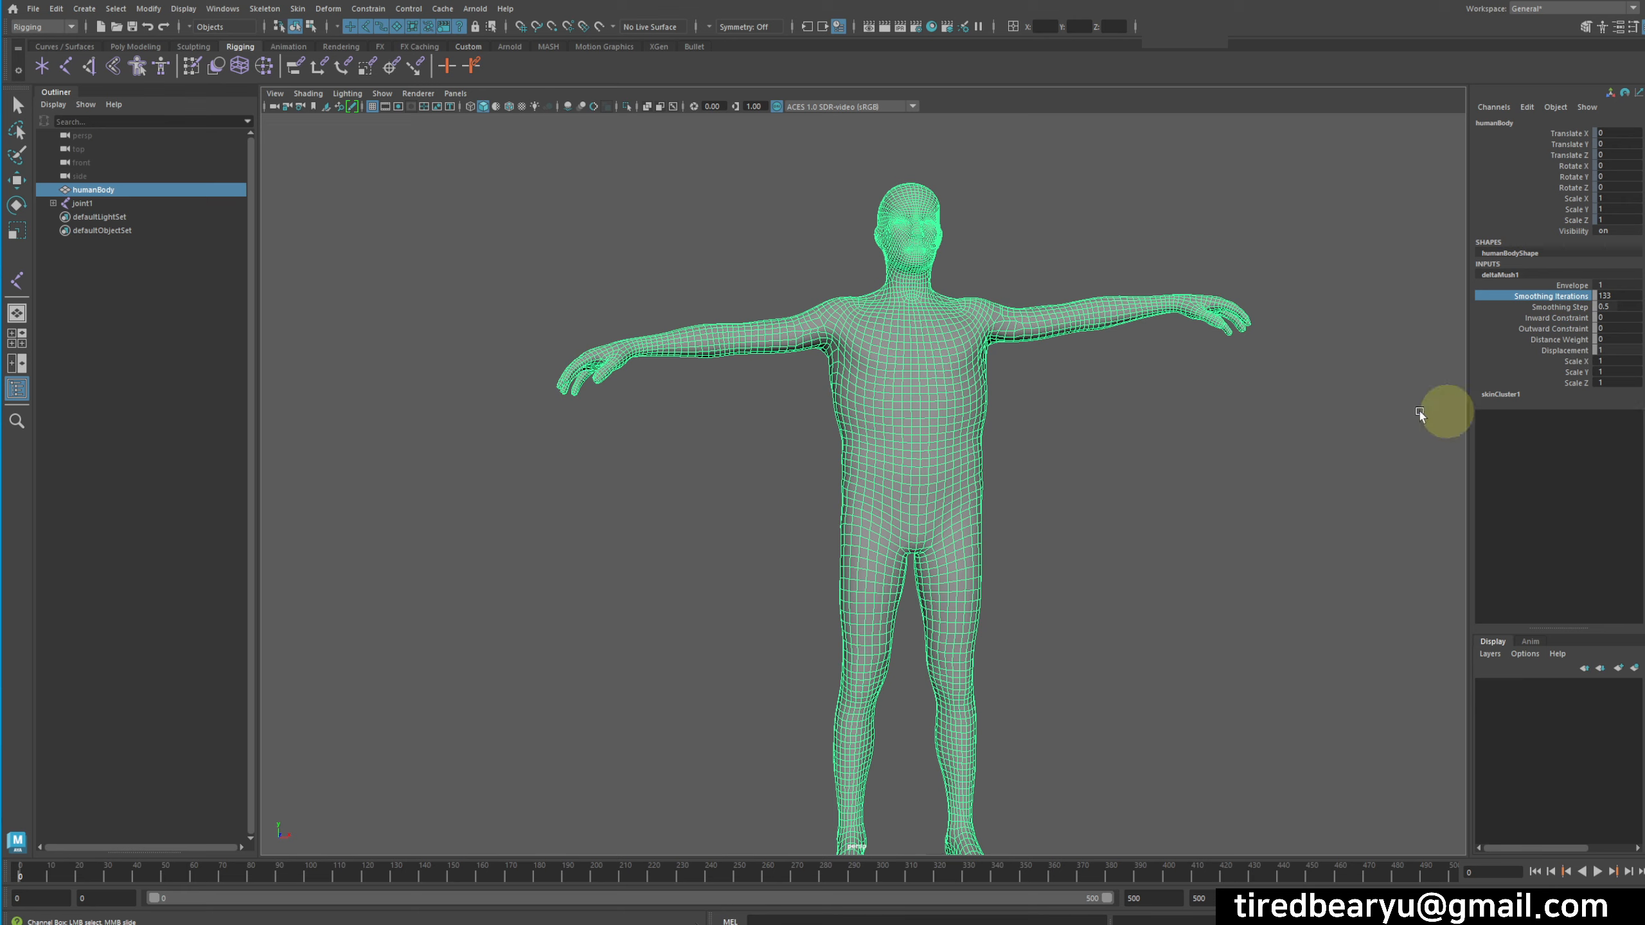
left_click_drag(1211, 400, 1078, 424, "alt")
left_click(1149, 411)
- Return both raised arms to the lowered rest pose and check the body mesh's deformer inputs
left_click_drag(859, 396, 953, 560)
right_click_drag(1159, 398, 1255, 376)
left_click_drag(1152, 492, 1180, 520)
middle_click_drag(1182, 525, 1267, 459, "alt")
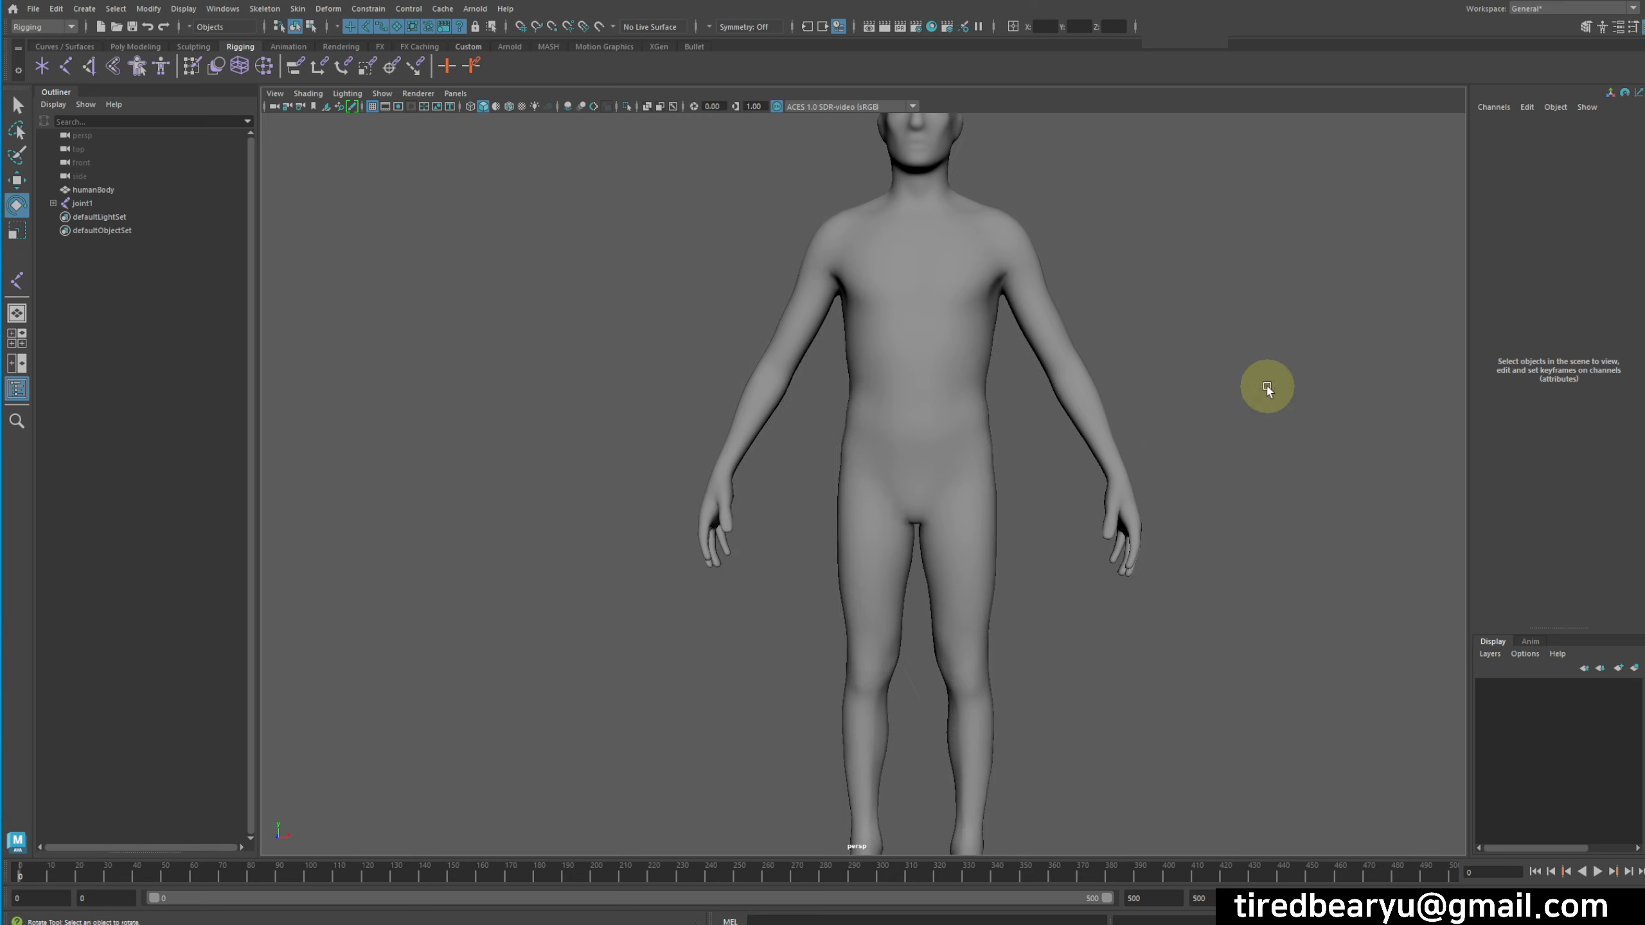
left_click(972, 366)
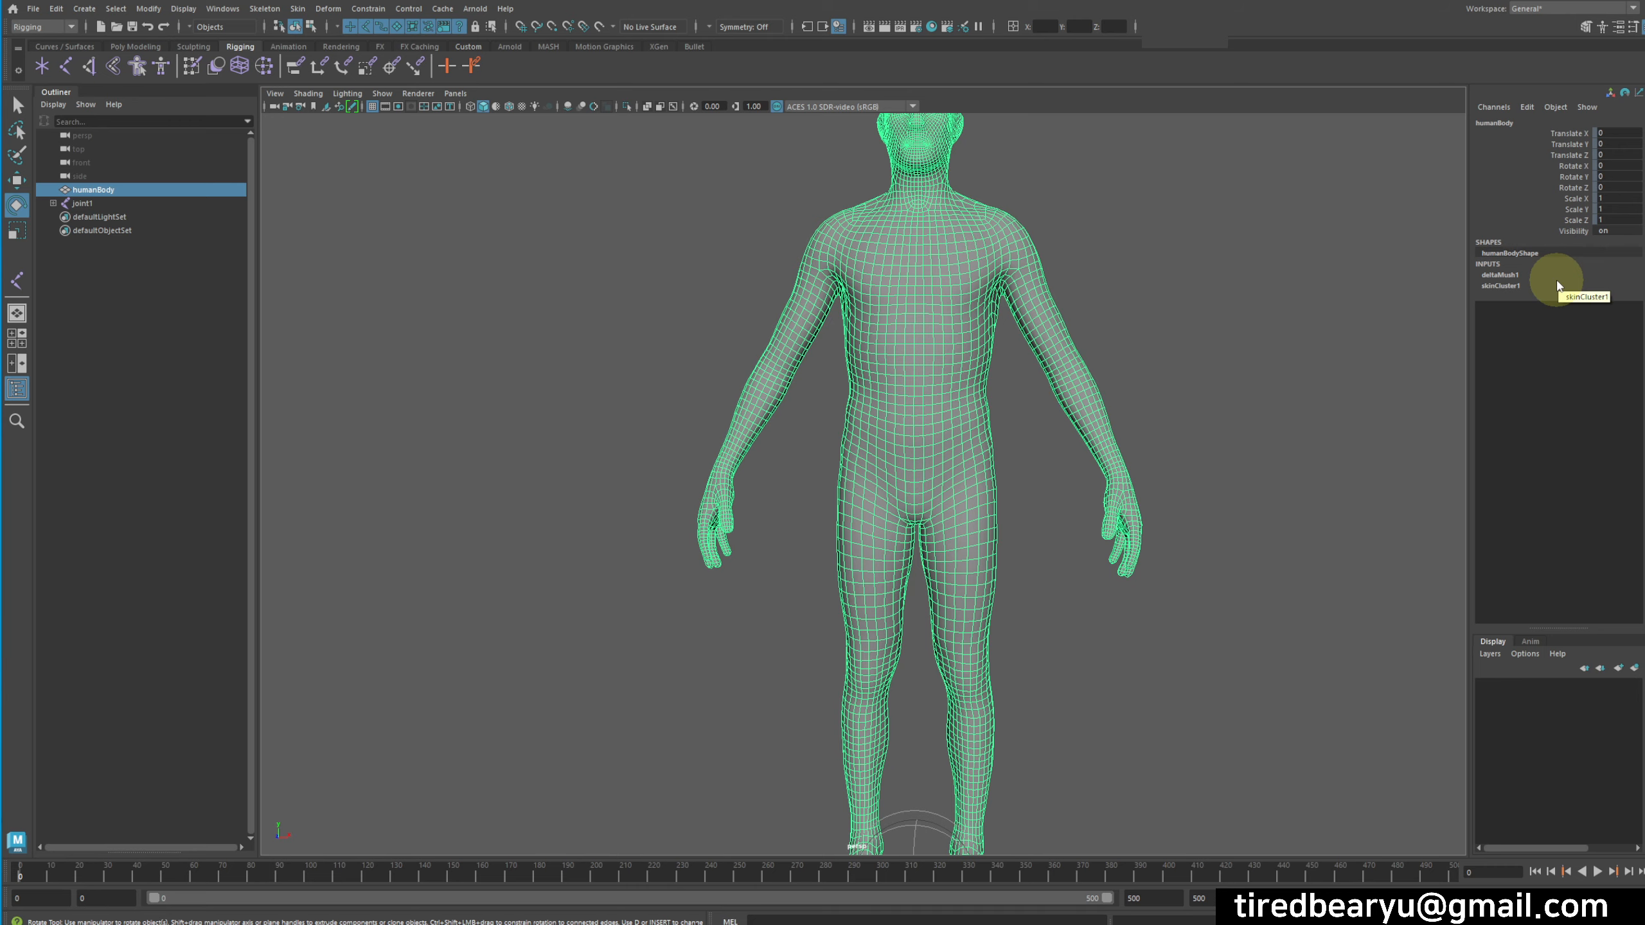
left_click(972, 527)
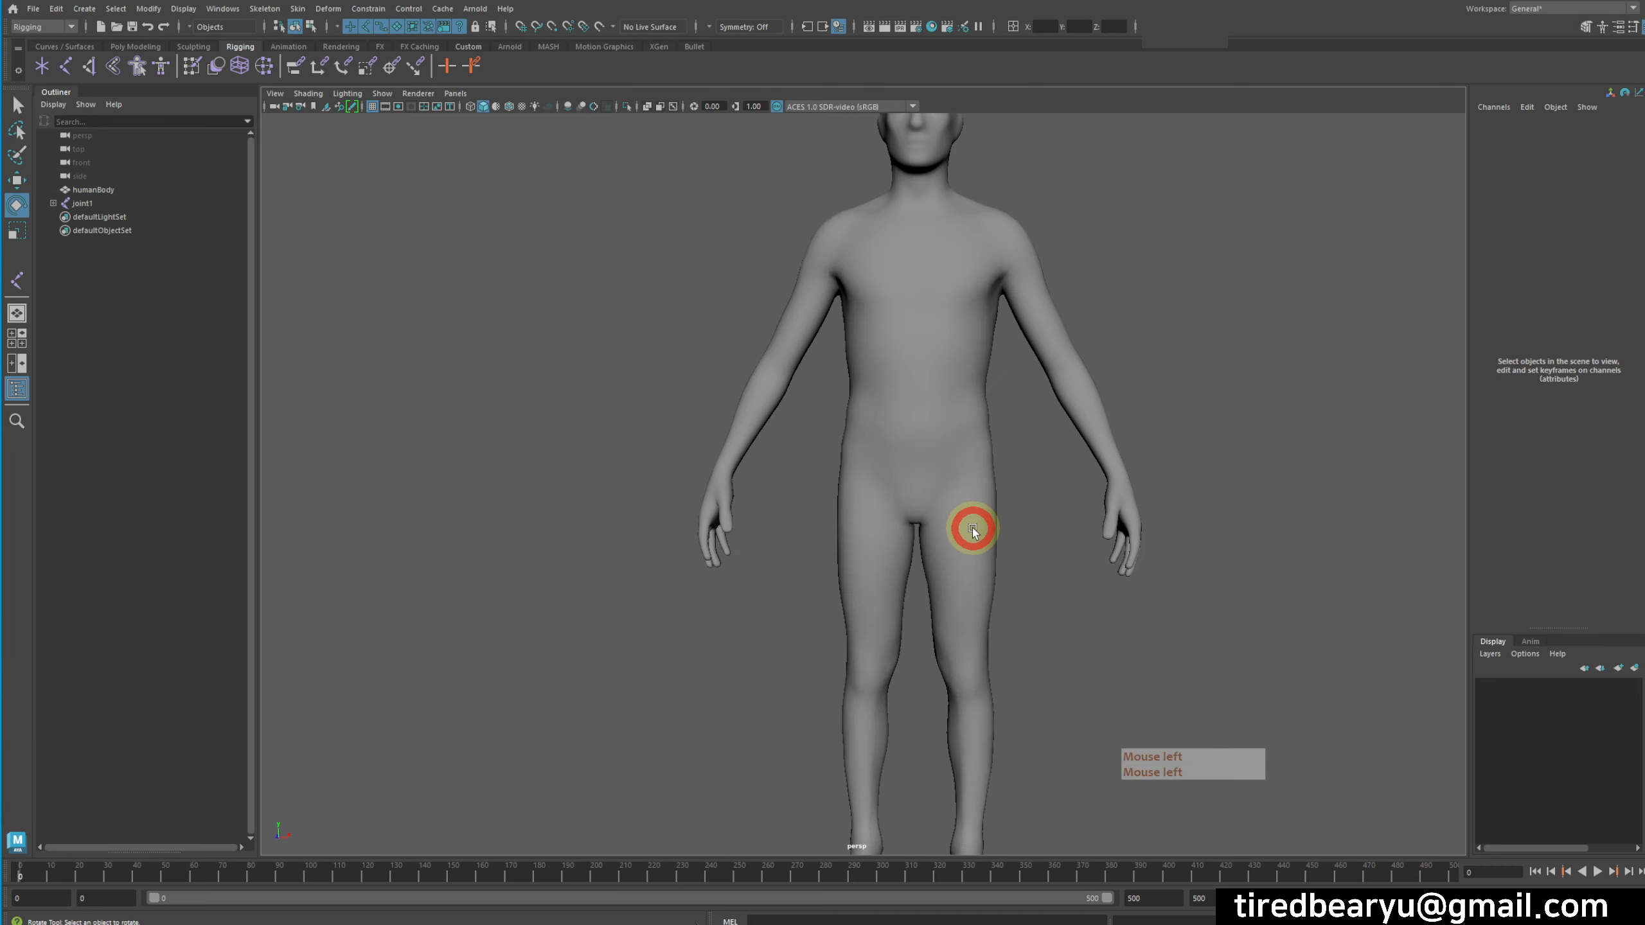